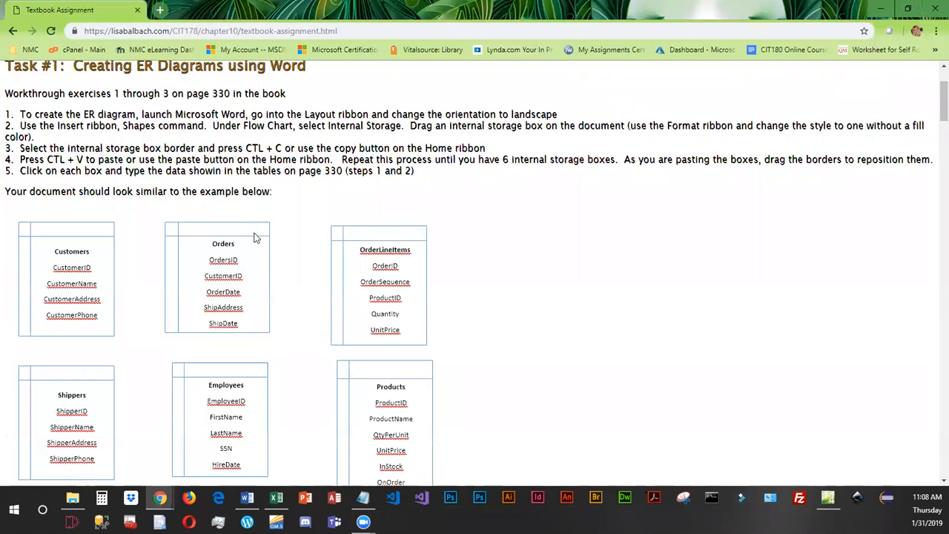
Switch from the assignment page to the blank Word document and set its page orientation to landscape.
{"action": "scroll", "coordinate": [256, 241], "scroll_direction": "down", "scroll_amount": 2}
{"action": "scroll", "coordinate": [258, 237], "scroll_direction": "up", "scroll_amount": 1}
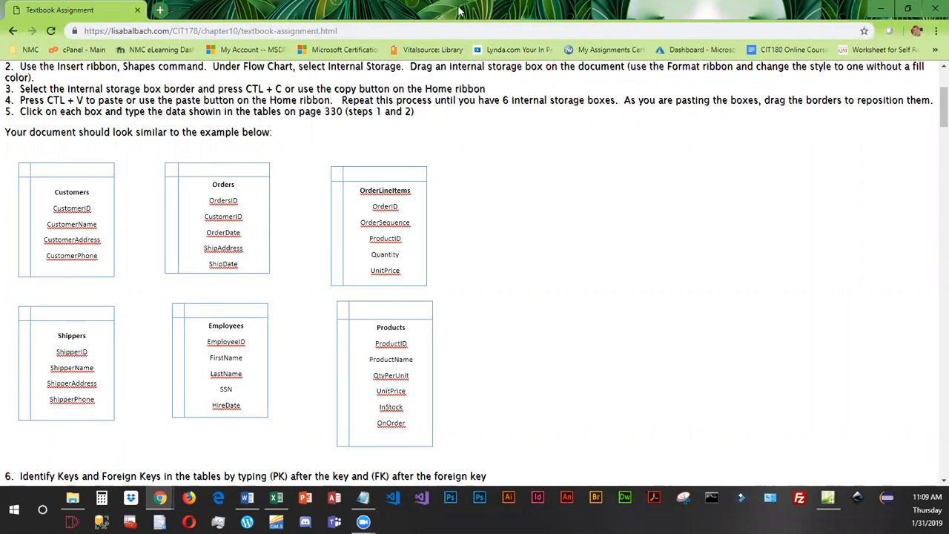
{"action": "key", "text": "alt+Tab"}
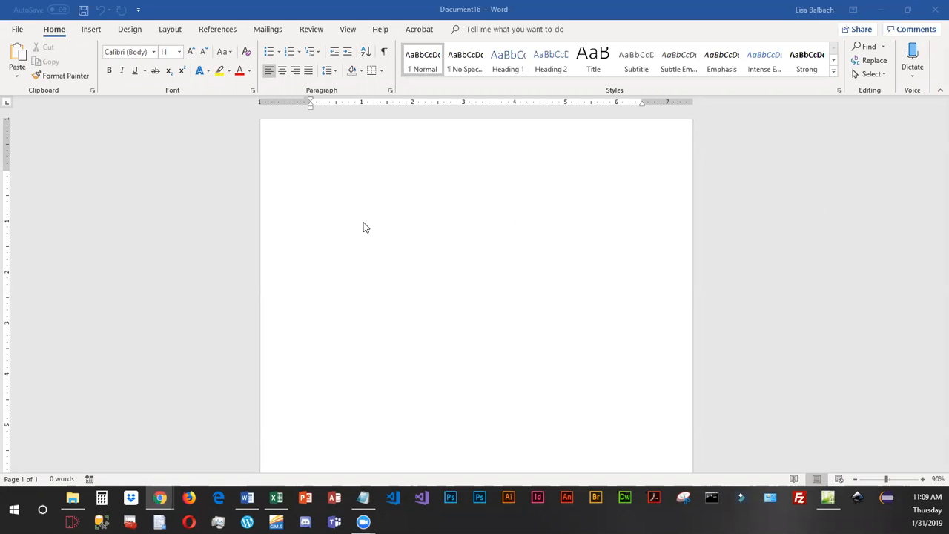
{"action": "left_click", "coordinate": [170, 30]}
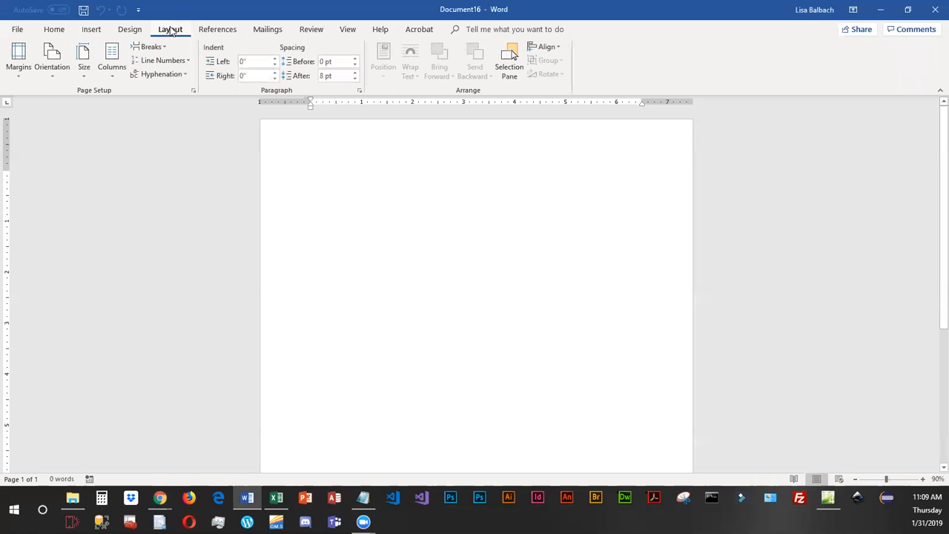
{"action": "left_click", "coordinate": [52, 63]}
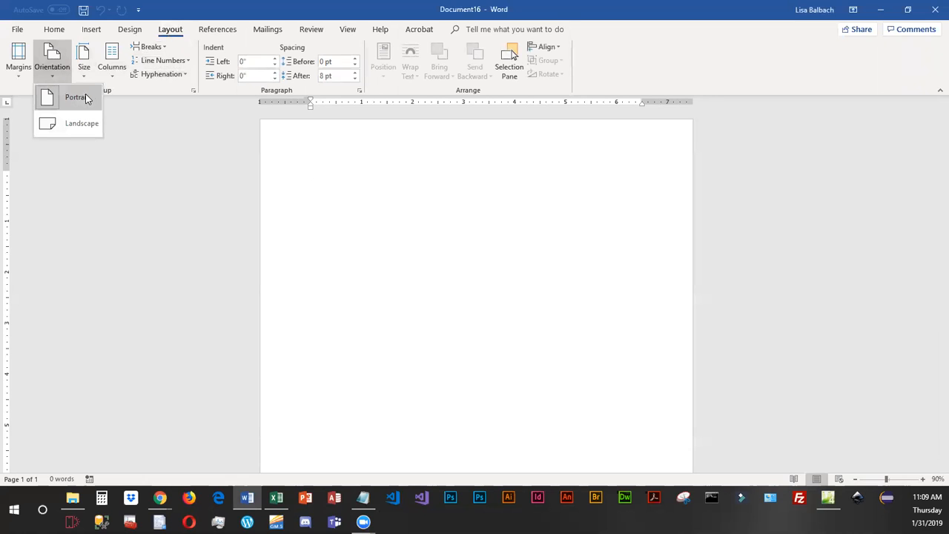
{"action": "left_click", "coordinate": [70, 131]}
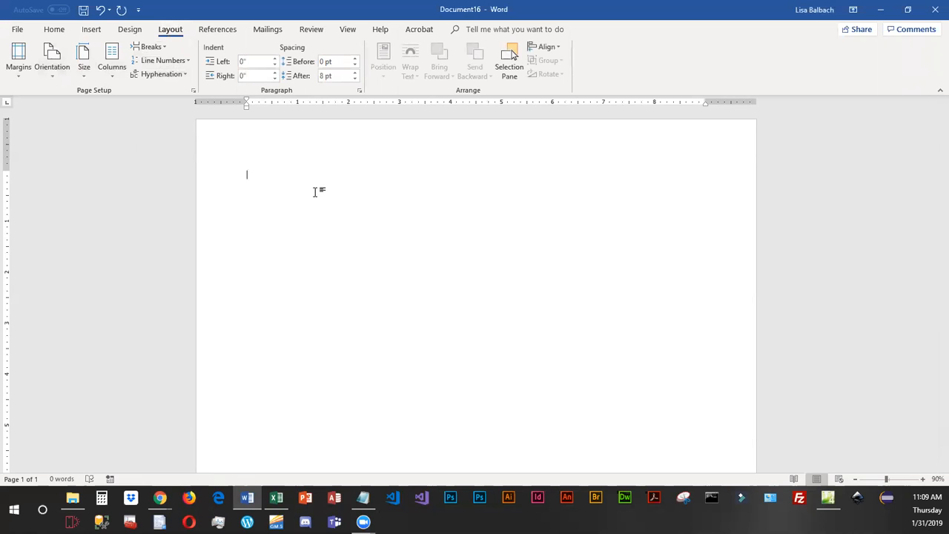
Narrow the Word window to about half the screen to see where the Shapes command collapses, and widen it back.
{"action": "left_click", "coordinate": [92, 30]}
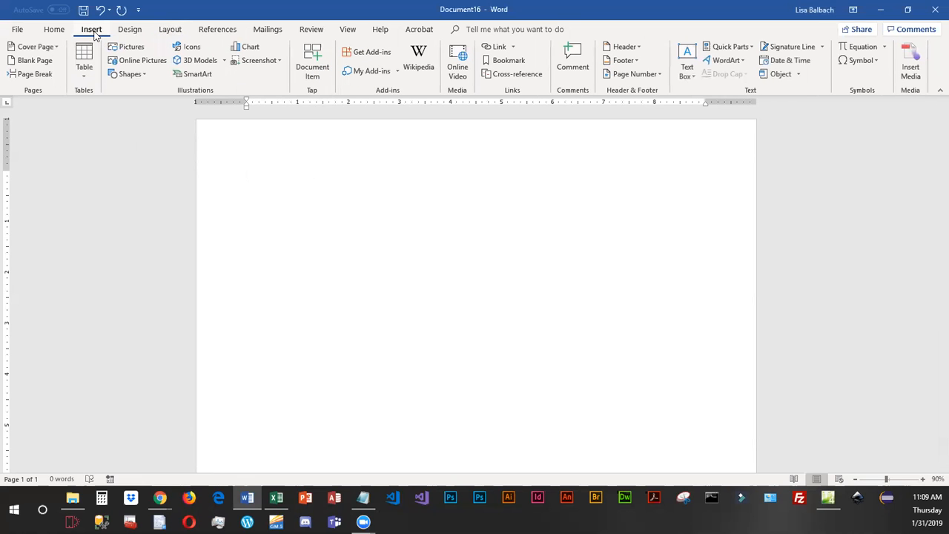
{"action": "left_click", "coordinate": [145, 77]}
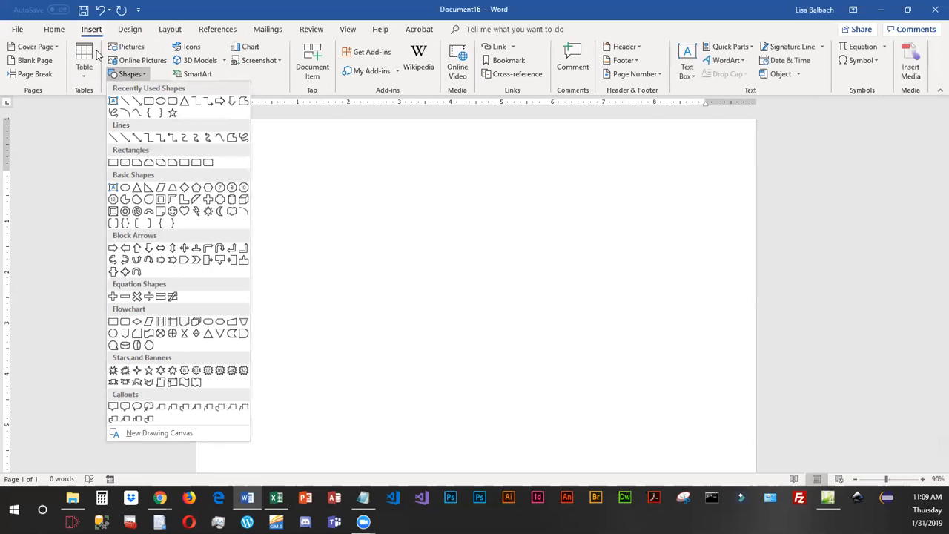
{"action": "left_click", "coordinate": [908, 9]}
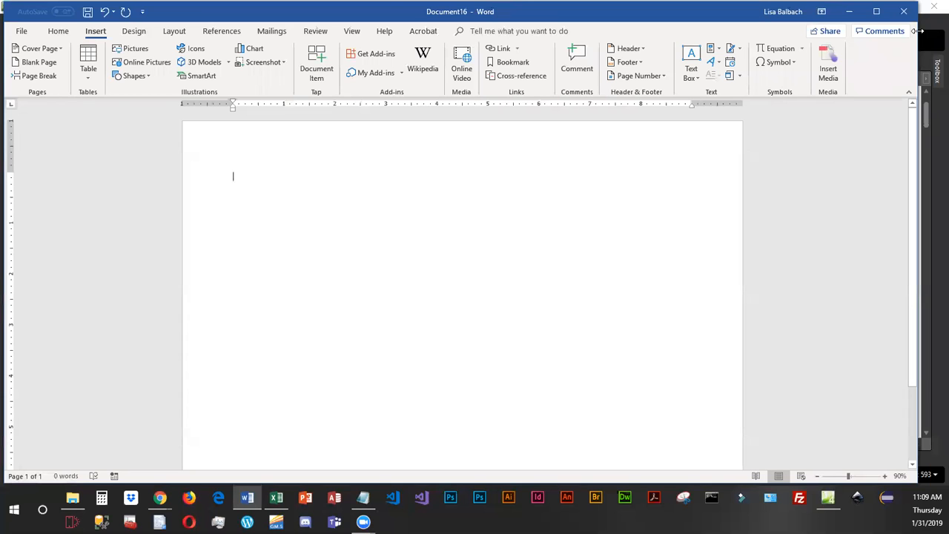
{"action": "left_click_drag", "start_coordinate": [918, 30], "coordinate": [844, 30]}
{"action": "left_click", "coordinate": [889, 9]}
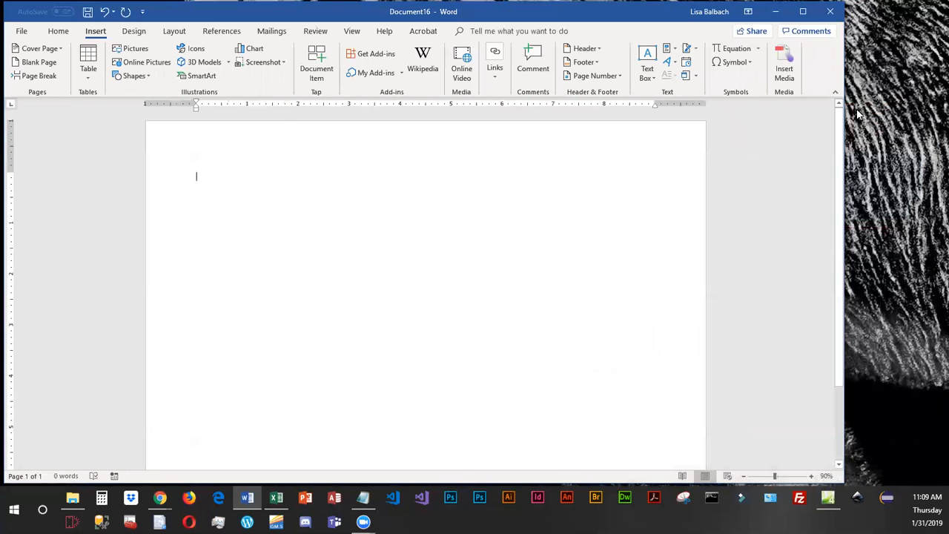
{"action": "left_click_drag", "start_coordinate": [845, 113], "coordinate": [477, 113]}
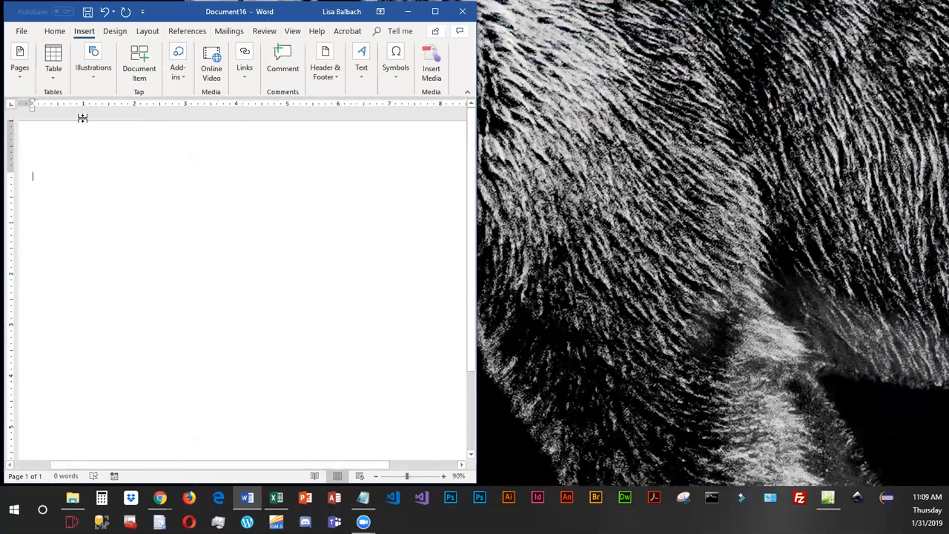
{"action": "left_click", "coordinate": [95, 81]}
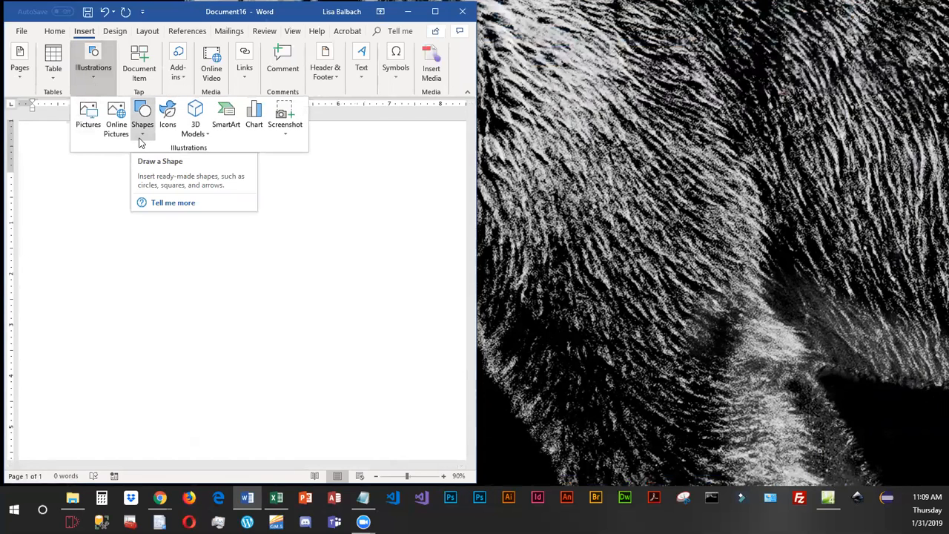
{"action": "left_click", "coordinate": [475, 193]}
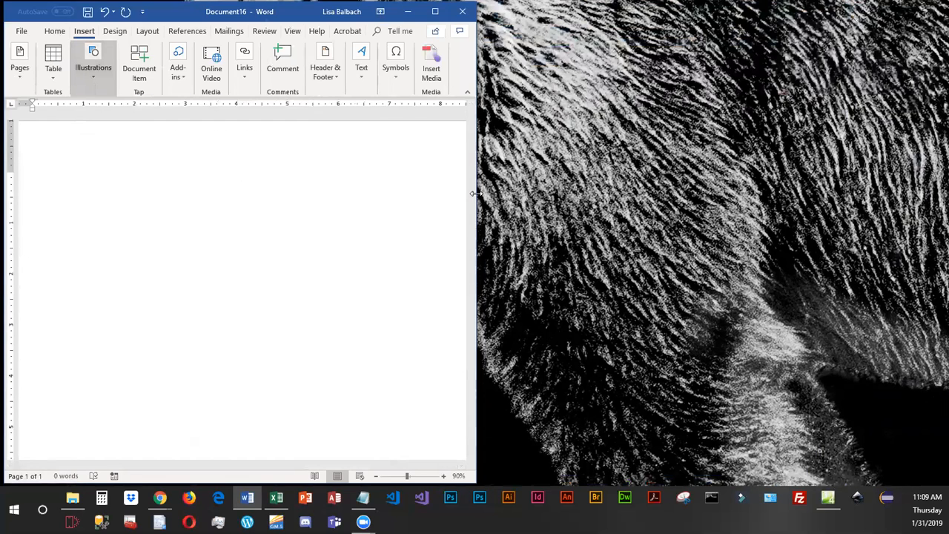
{"action": "left_click_drag", "start_coordinate": [476, 193], "coordinate": [948, 194]}
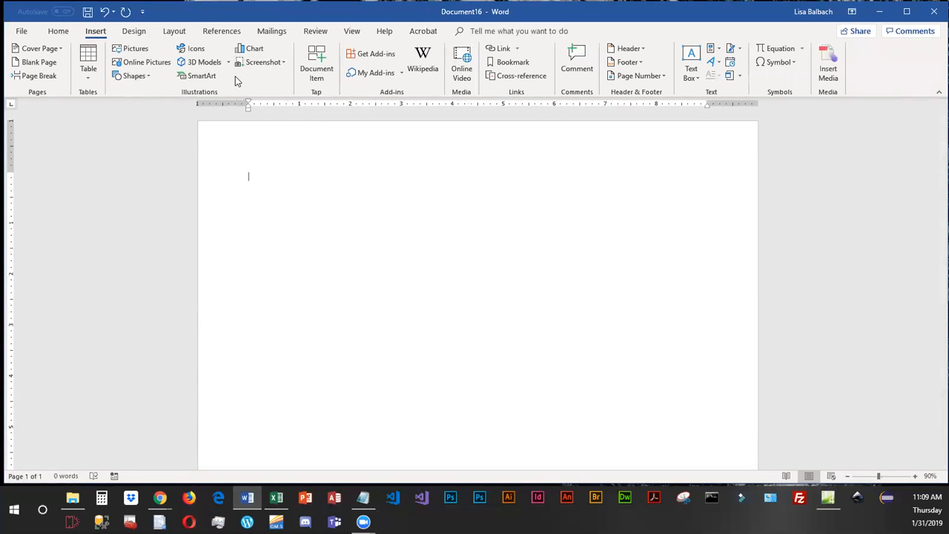
Draw a Flowchart: Internal Storage shape about 3.6" high and 2.55" wide near the page's upper-left corner, styled Colored Outline - Black, Dark 1.
{"action": "left_click", "coordinate": [148, 77]}
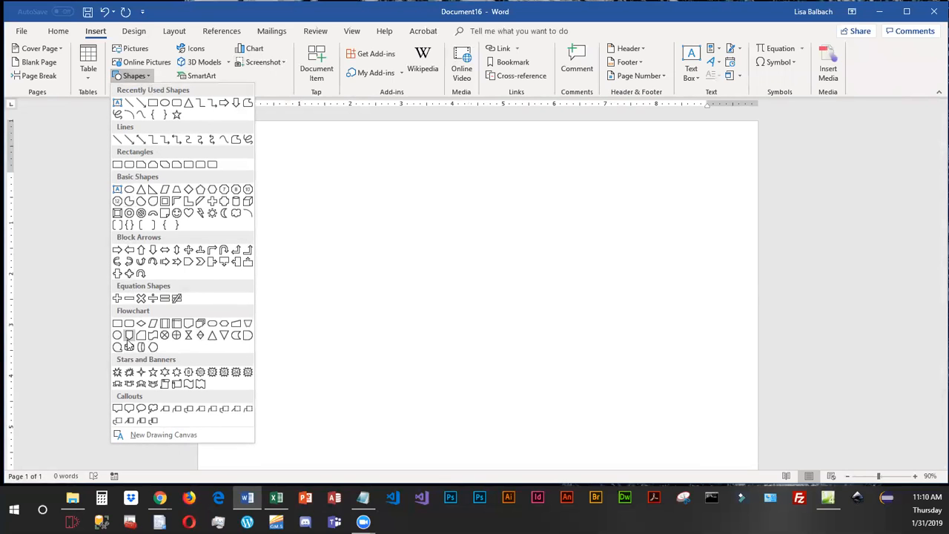
{"action": "left_click", "coordinate": [177, 324]}
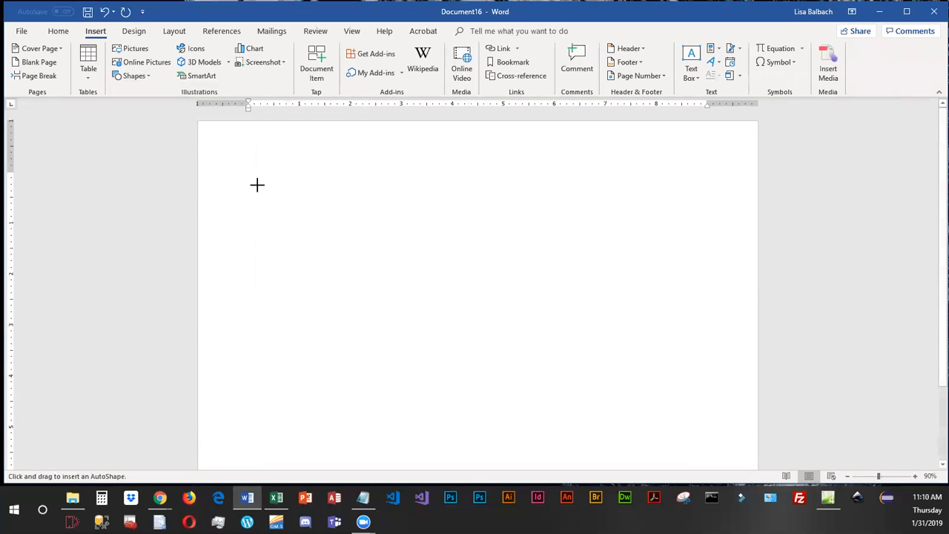
{"action": "left_click_drag", "start_coordinate": [249, 170], "coordinate": [380, 353]}
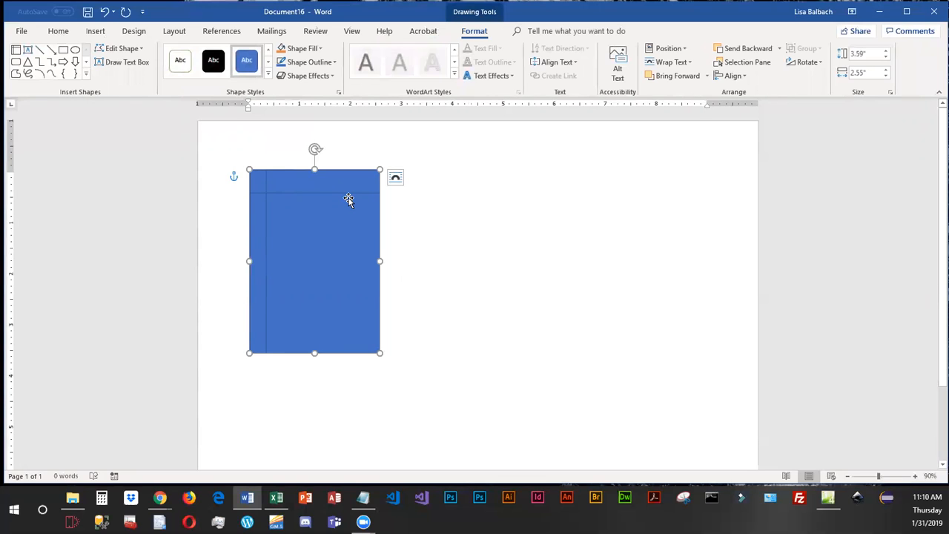
{"action": "left_click", "coordinate": [267, 75]}
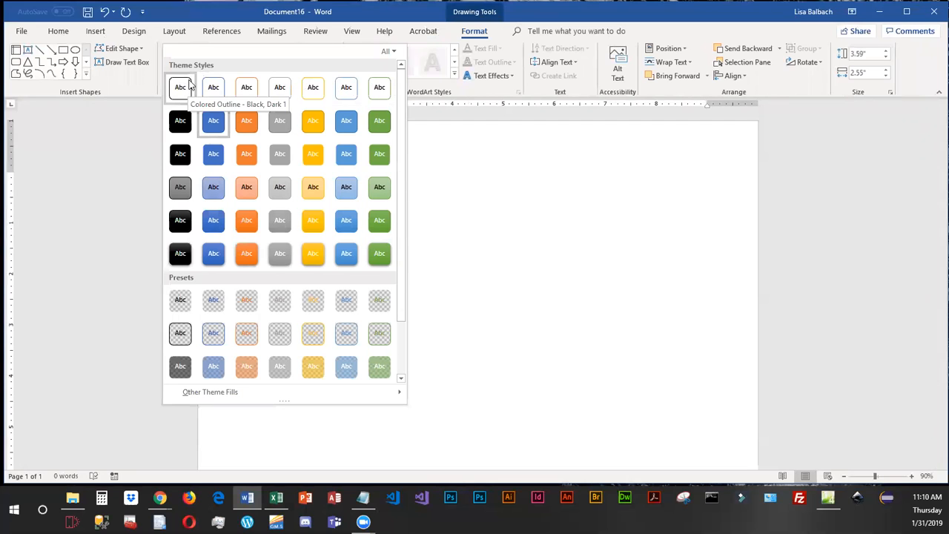
{"action": "left_click", "coordinate": [188, 87]}
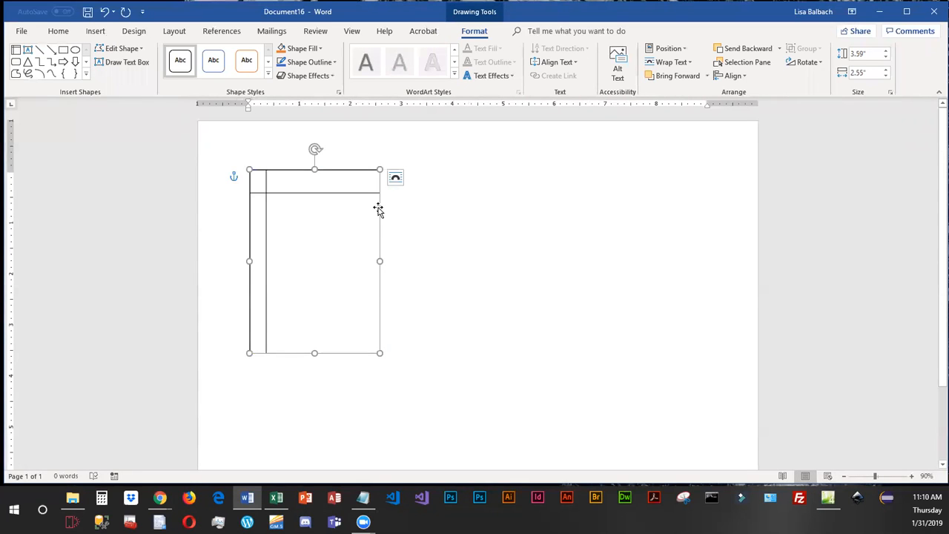
Copy the internal storage box and paste two copies, lining them up in a row to the right of the original.
{"action": "left_click", "coordinate": [59, 33]}
{"action": "left_click", "coordinate": [58, 64]}
{"action": "left_click", "coordinate": [21, 59]}
{"action": "left_click_drag", "start_coordinate": [388, 241], "coordinate": [554, 231]}
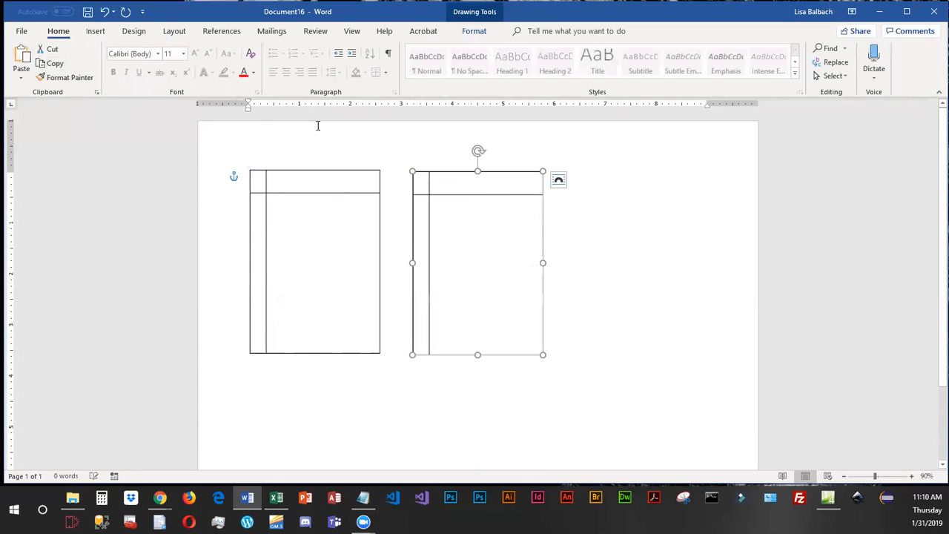
{"action": "key", "text": "ctrl+v"}
{"action": "left_click_drag", "start_coordinate": [551, 212], "coordinate": [706, 203]}
Paste a fourth internal storage box and place it directly below the first one.
{"action": "left_click", "coordinate": [20, 53]}
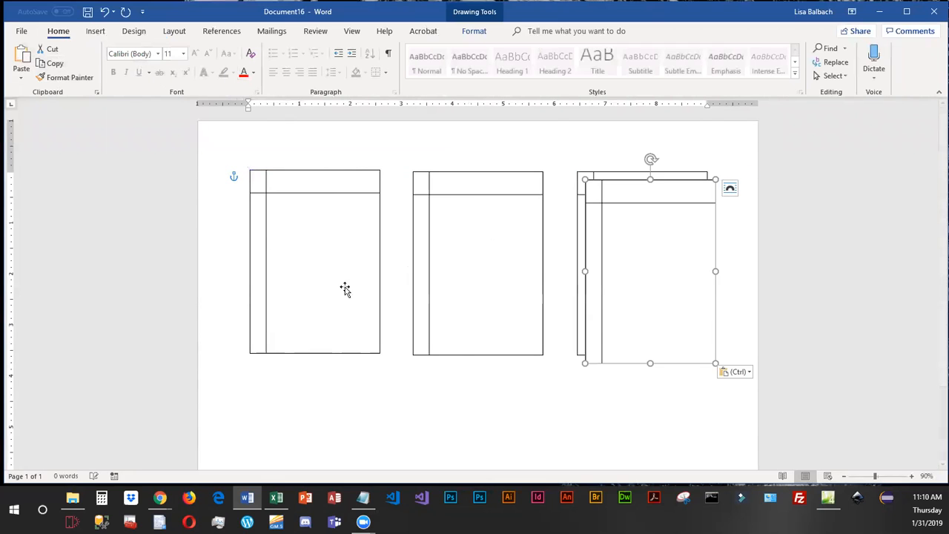
{"action": "left_click_drag", "start_coordinate": [598, 275], "coordinate": [283, 380]}
{"action": "scroll", "coordinate": [283, 379], "scroll_direction": "down", "scroll_amount": 2}
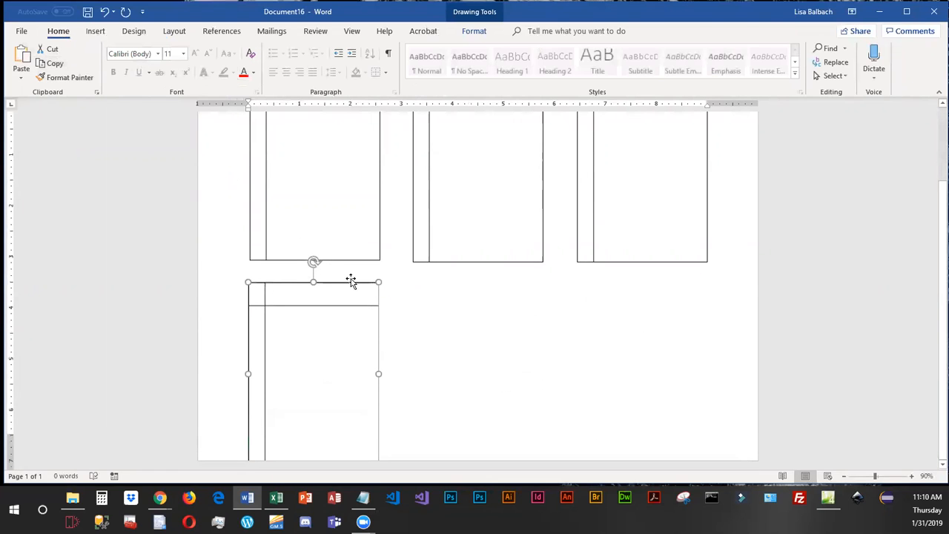
Move the three top-row boxes closer to the page's top edge and shift the fourth box up beneath them.
{"action": "scroll", "coordinate": [303, 127], "scroll_direction": "up", "scroll_amount": 1}
{"action": "scroll", "coordinate": [350, 183], "scroll_direction": "up", "scroll_amount": 1}
{"action": "left_click_drag", "start_coordinate": [343, 174], "coordinate": [343, 149]}
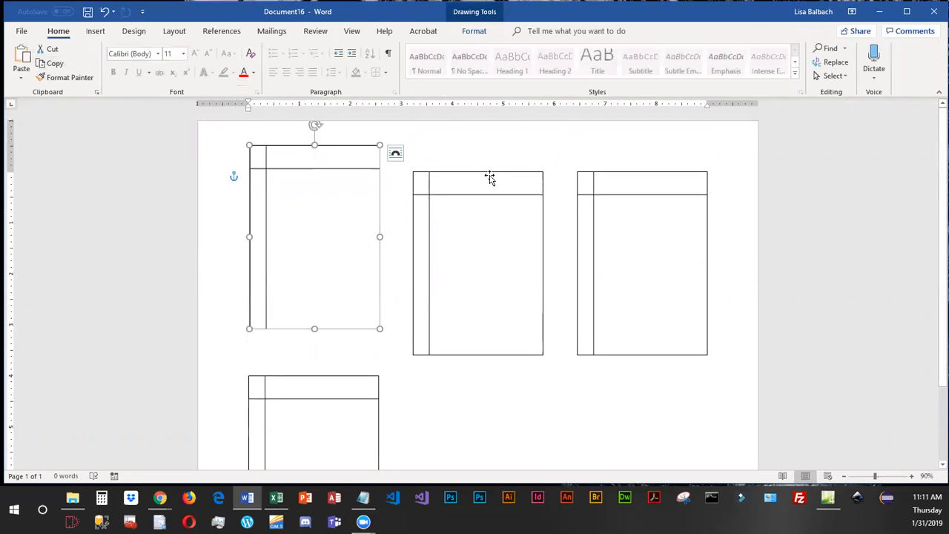
{"action": "left_click_drag", "start_coordinate": [490, 178], "coordinate": [486, 152]}
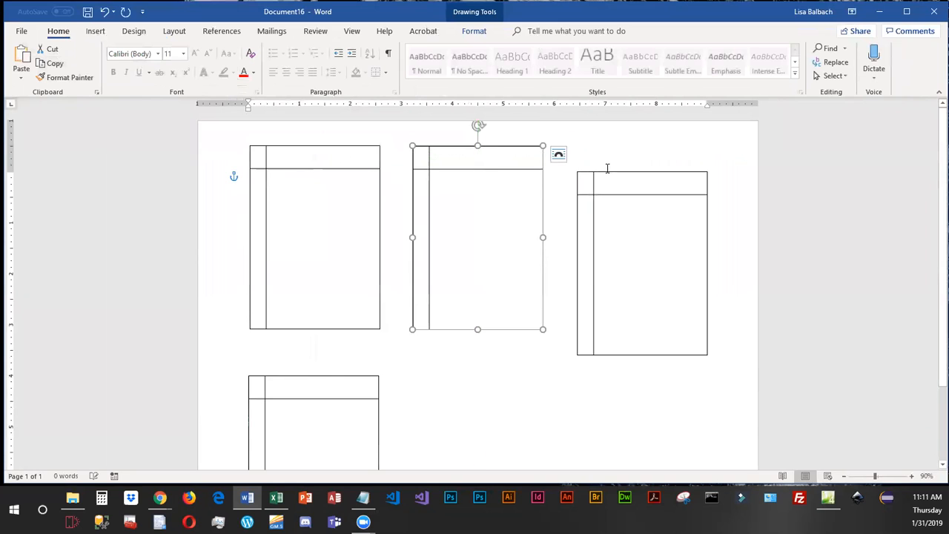
{"action": "left_click_drag", "start_coordinate": [662, 175], "coordinate": [662, 145]}
{"action": "left_click_drag", "start_coordinate": [349, 377], "coordinate": [353, 349]}
Paste two more copies of the lower box and place them under the second and third boxes to complete the bottom row.
{"action": "scroll", "coordinate": [462, 354], "scroll_direction": "down", "scroll_amount": 3}
{"action": "left_click", "coordinate": [52, 63]}
{"action": "left_click", "coordinate": [20, 56]}
{"action": "left_click_drag", "start_coordinate": [368, 265], "coordinate": [521, 254]}
{"action": "left_click", "coordinate": [52, 63]}
{"action": "left_click", "coordinate": [21, 58]}
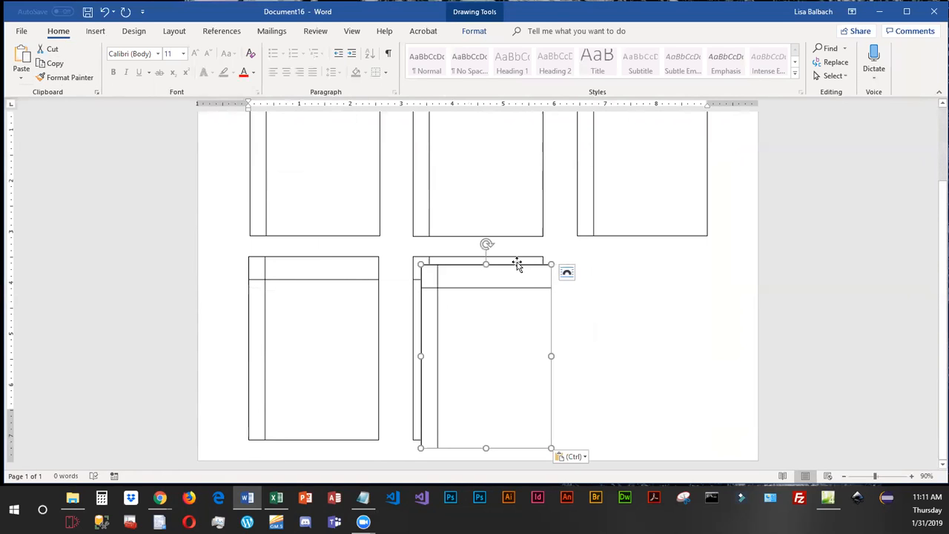
{"action": "left_click_drag", "start_coordinate": [520, 270], "coordinate": [677, 259]}
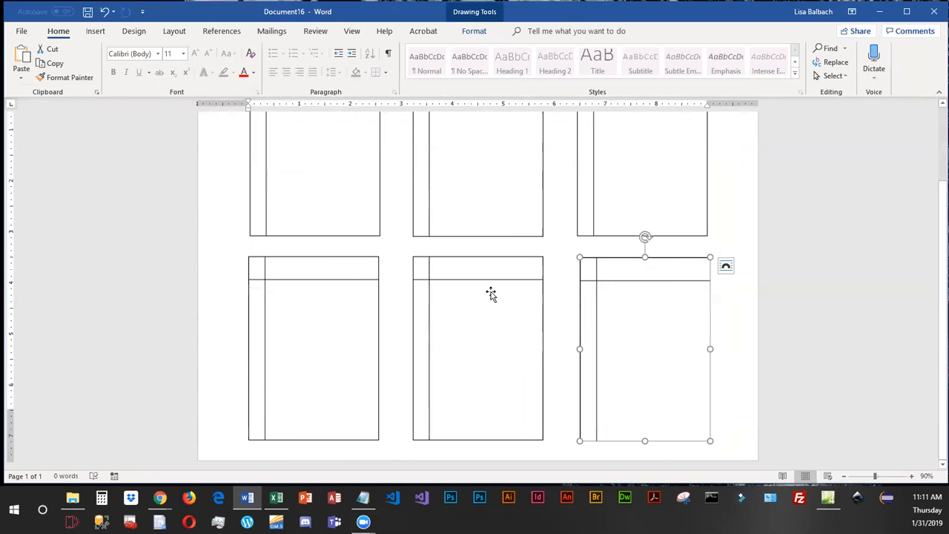
Fill the first box with the lines Customers, CustomerID, CustomerName, CustomerAddress and CustomerPhone.
{"action": "scroll", "coordinate": [490, 295], "scroll_direction": "up", "scroll_amount": 2}
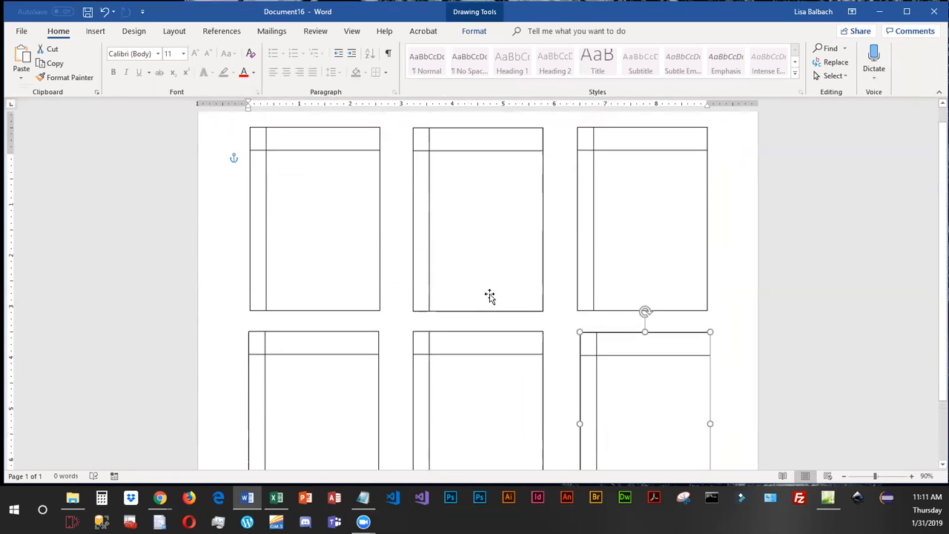
{"action": "left_click", "coordinate": [335, 216]}
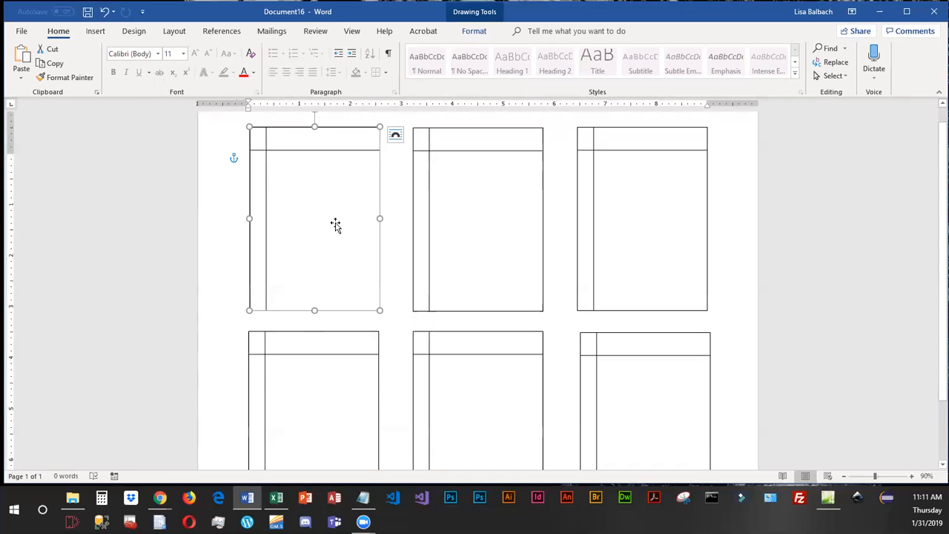
{"action": "type", "text": "Customers "}
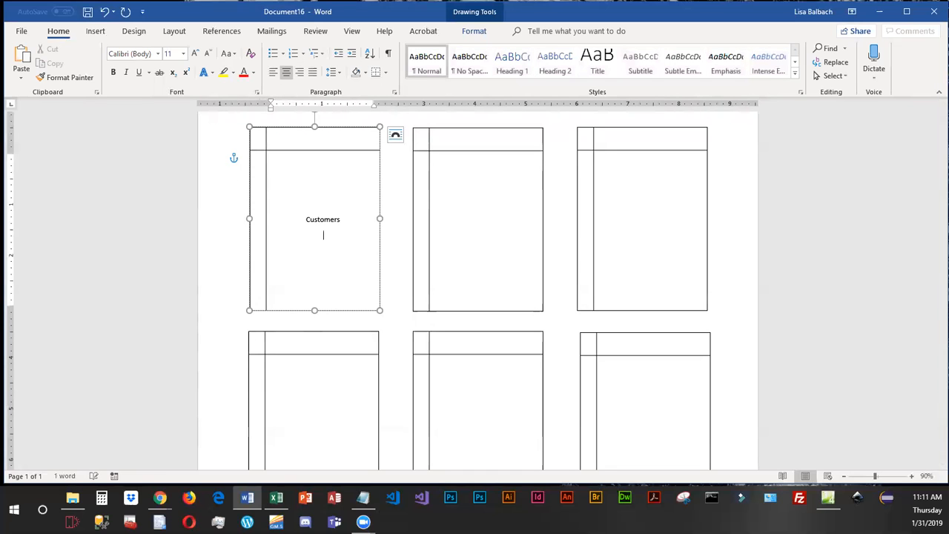
{"action": "type", "text": "CustomerID"}
{"action": "key", "text": "Return"}
{"action": "type", "text": "CustomerName"}
{"action": "key", "text": "Return"}
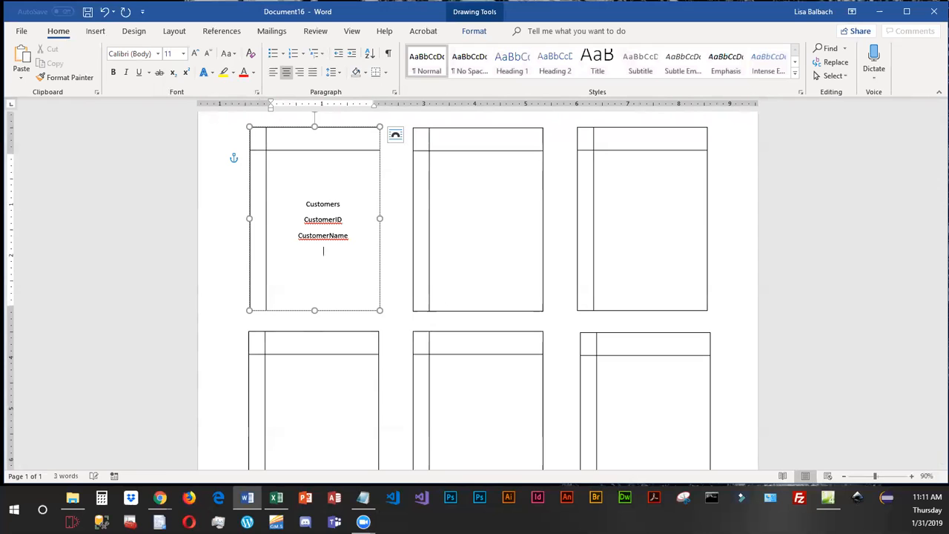
{"action": "type", "text": "CustomerAddress"}
{"action": "key", "text": "Return"}
{"action": "type", "text": "CustomerPhone"}
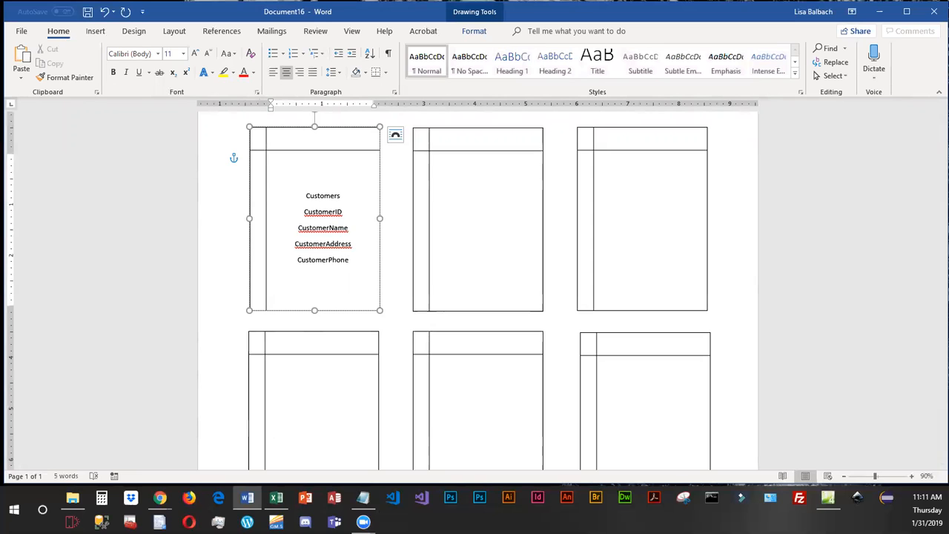
Make the Customers heading bold and select the second box in the top row.
{"action": "left_click_drag", "start_coordinate": [306, 194], "coordinate": [353, 196]}
{"action": "left_click", "coordinate": [113, 72]}
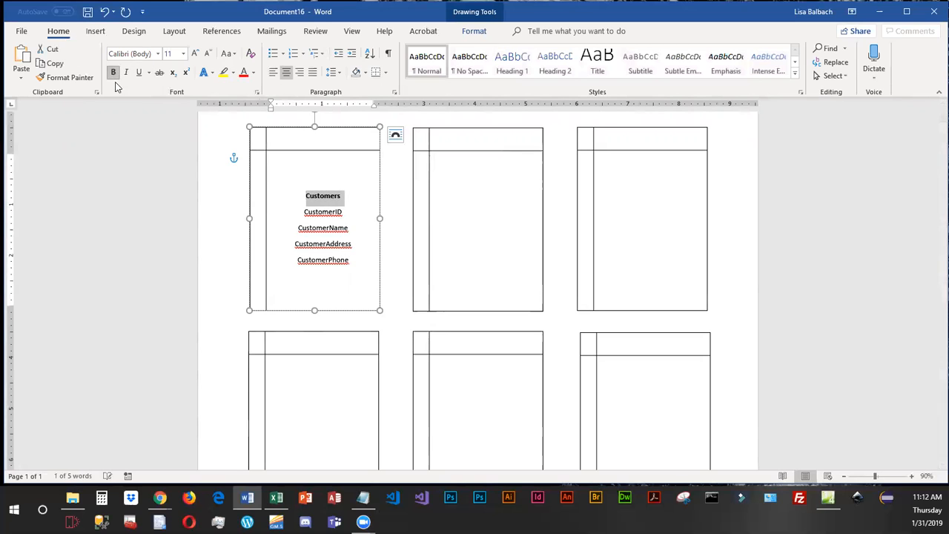
{"action": "left_click", "coordinate": [475, 194]}
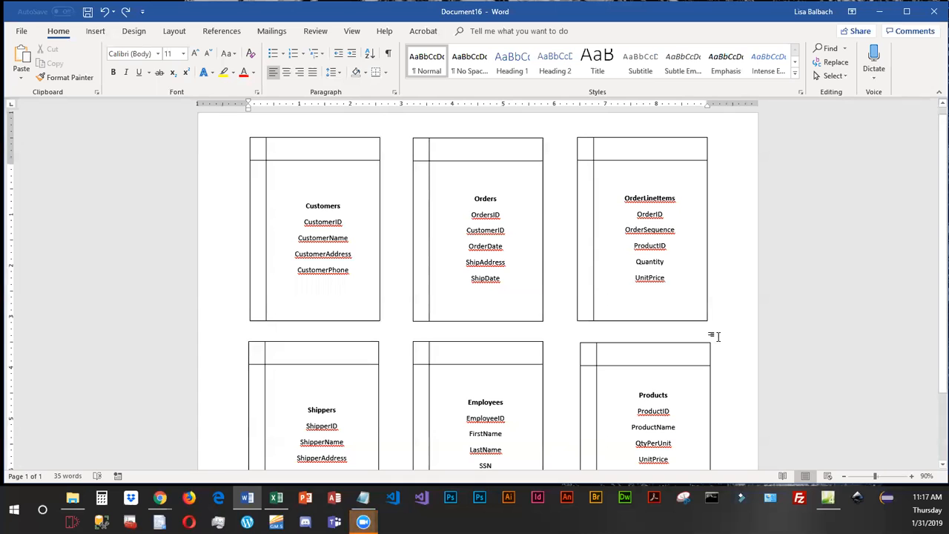
Mark CustomerID in the Customers box as the primary key by adding (PK) after it.
{"action": "scroll", "coordinate": [711, 303], "scroll_direction": "down", "scroll_amount": 2}
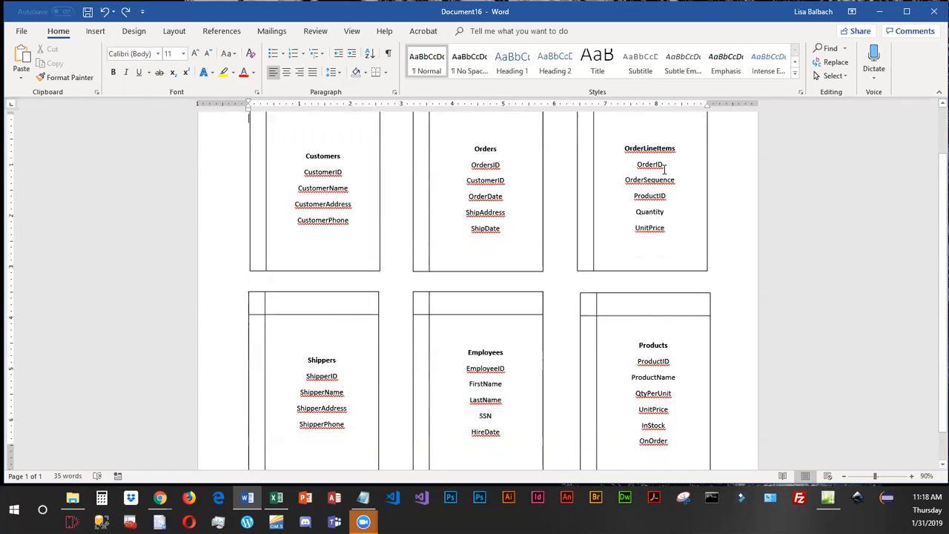
{"action": "left_click", "coordinate": [344, 173]}
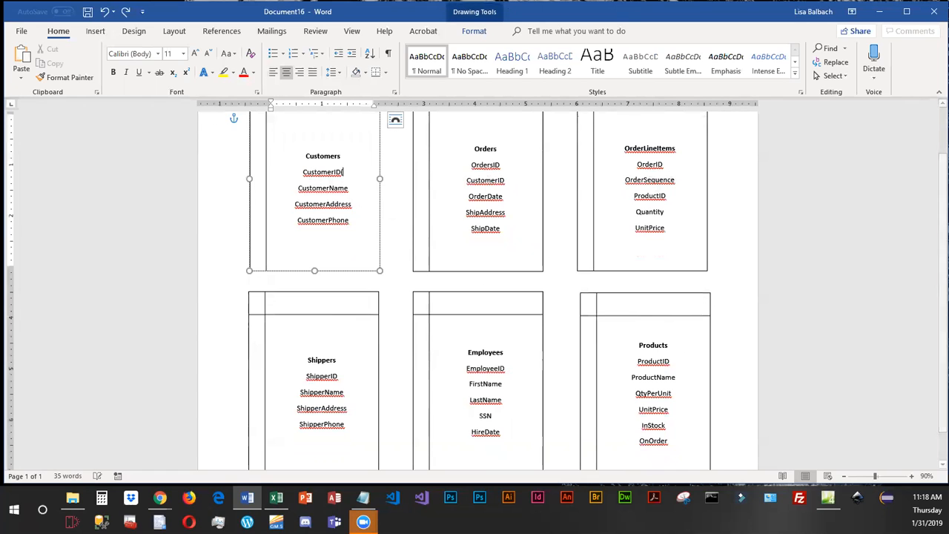
{"action": "type", "text": "(PK)"}
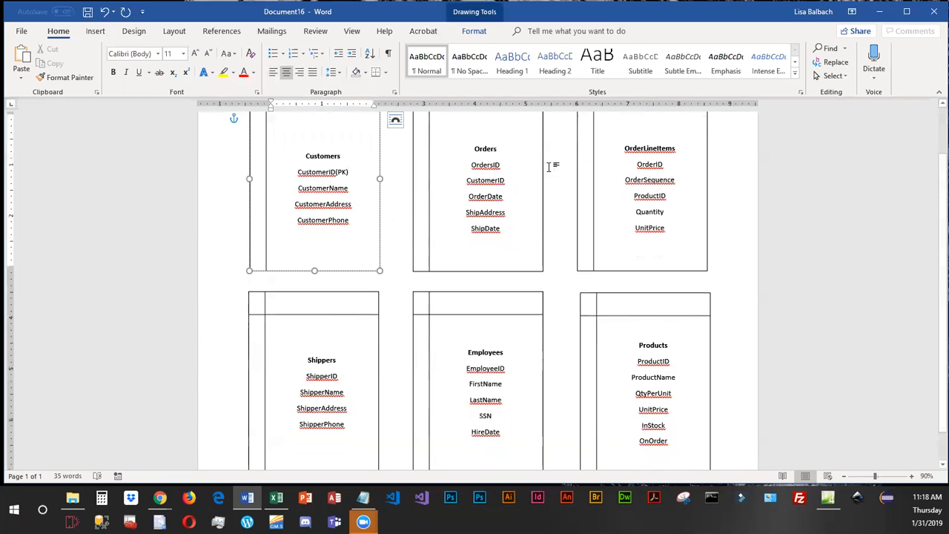
Mark OrdersID in the Orders box and OrderID in the OrderLineItems box as primary keys by adding (PK) after each.
{"action": "left_click", "coordinate": [519, 165]}
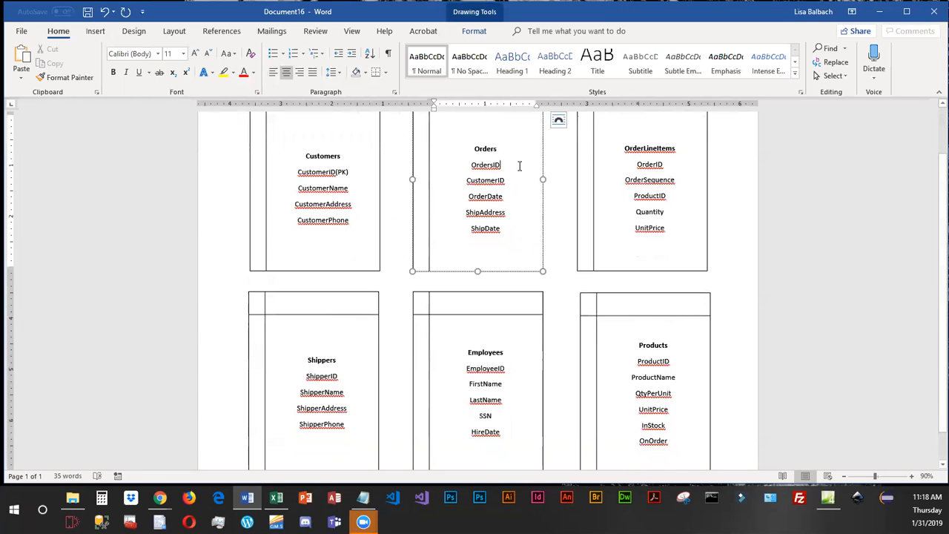
{"action": "type", "text": "(PK)"}
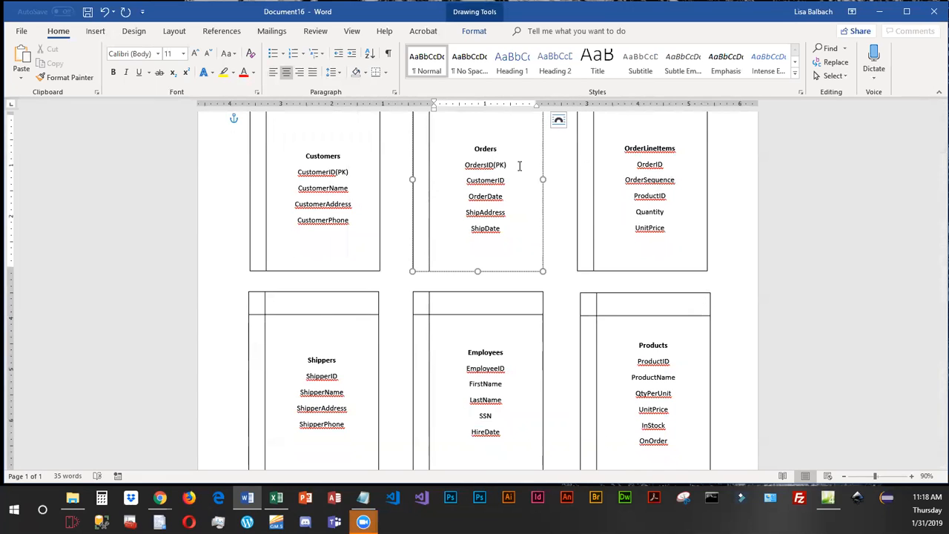
{"action": "left_click", "coordinate": [667, 164]}
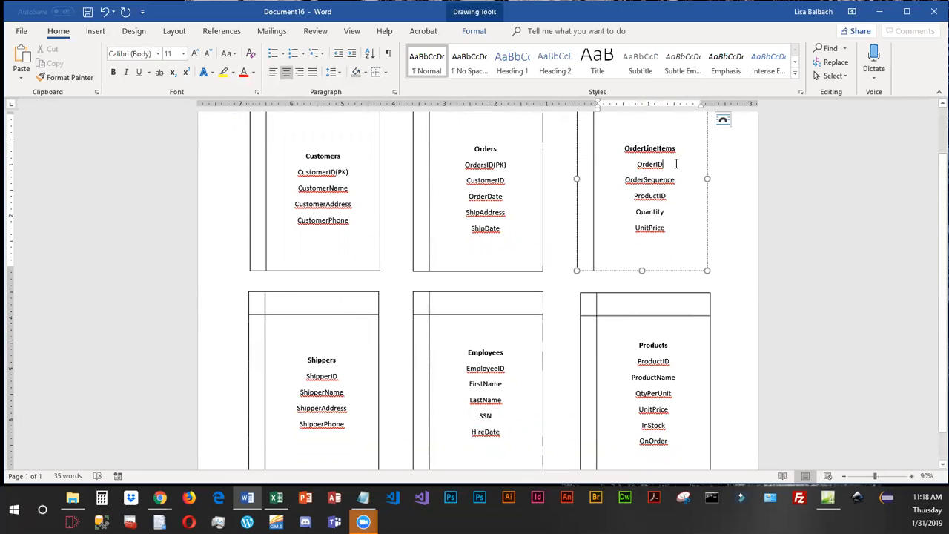
{"action": "type", "text": "(PK)"}
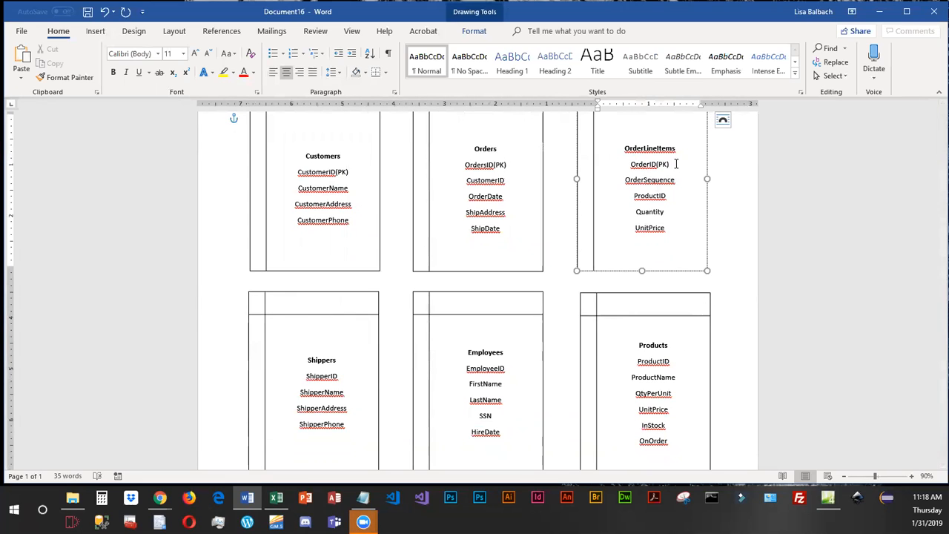
Add (PK) after ShipperID in the Shippers box and ProductID in the Products box, and (PK after EmployeeID in the Employees box.
{"action": "left_click", "coordinate": [344, 375]}
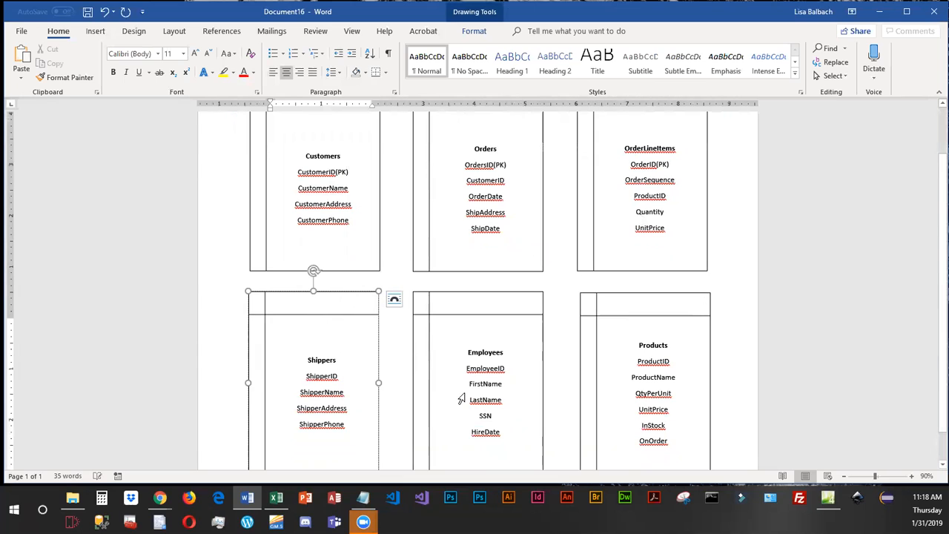
{"action": "type", "text": "(PK"}
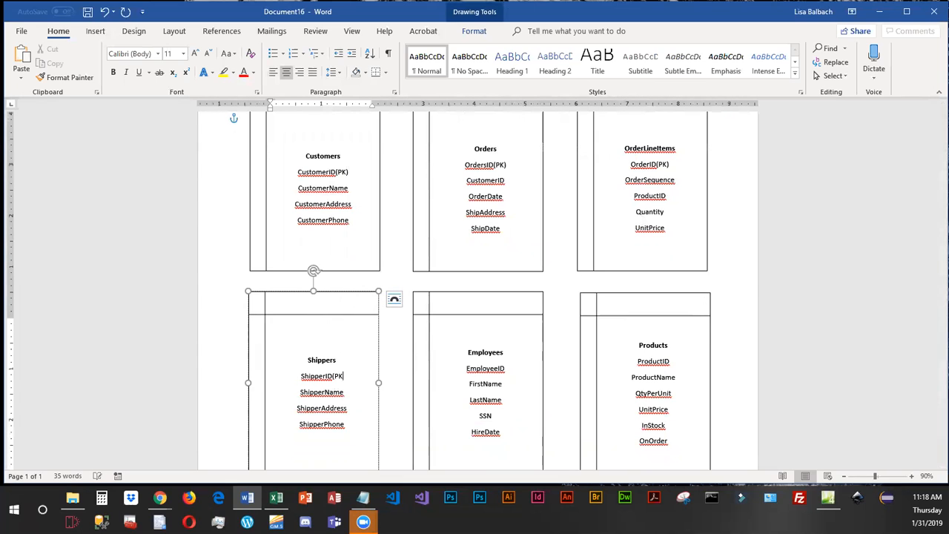
{"action": "type", "text": ")"}
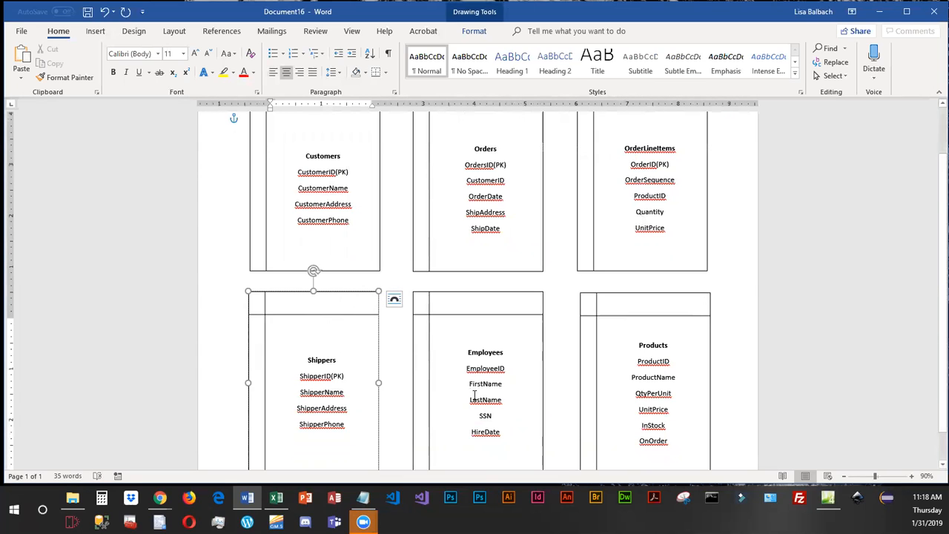
{"action": "left_click", "coordinate": [521, 367]}
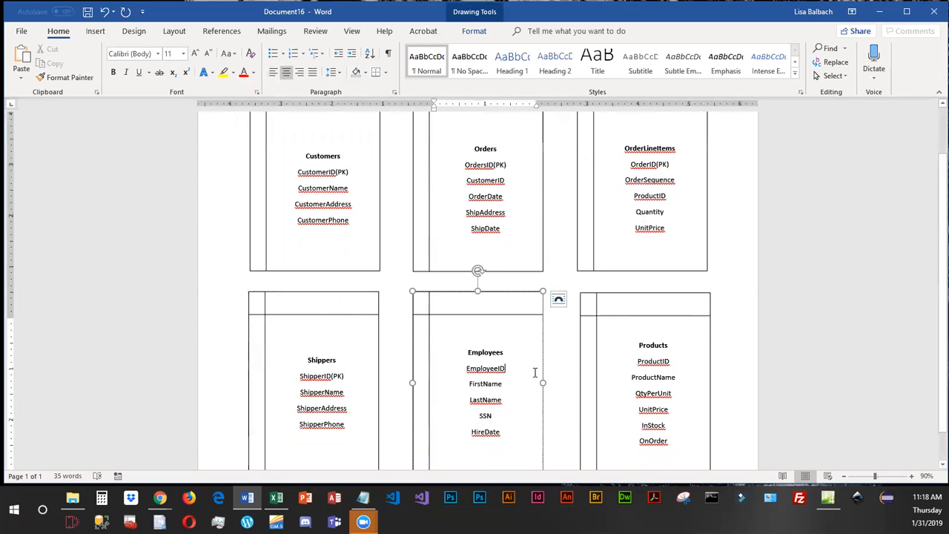
{"action": "type", "text": "(PK"}
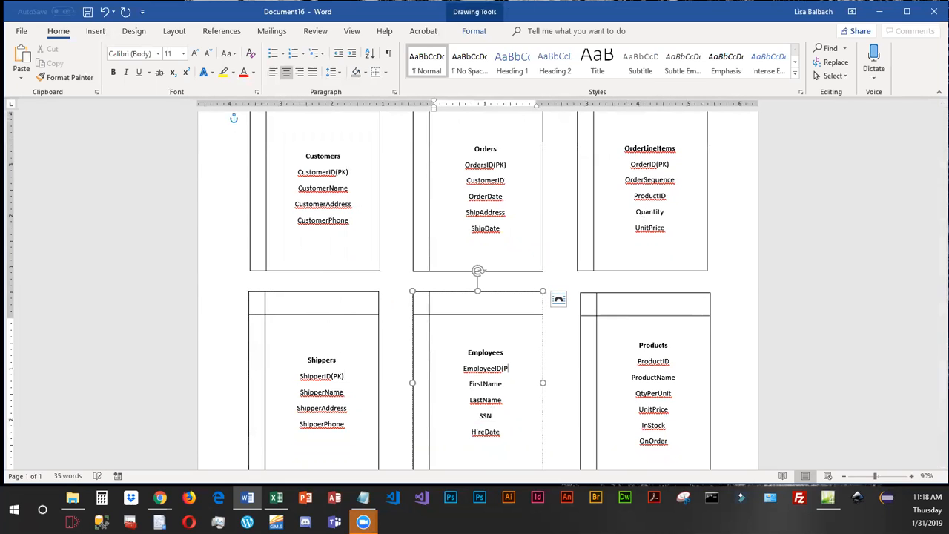
{"action": "left_click", "coordinate": [683, 364]}
{"action": "type", "text": "(PK)"}
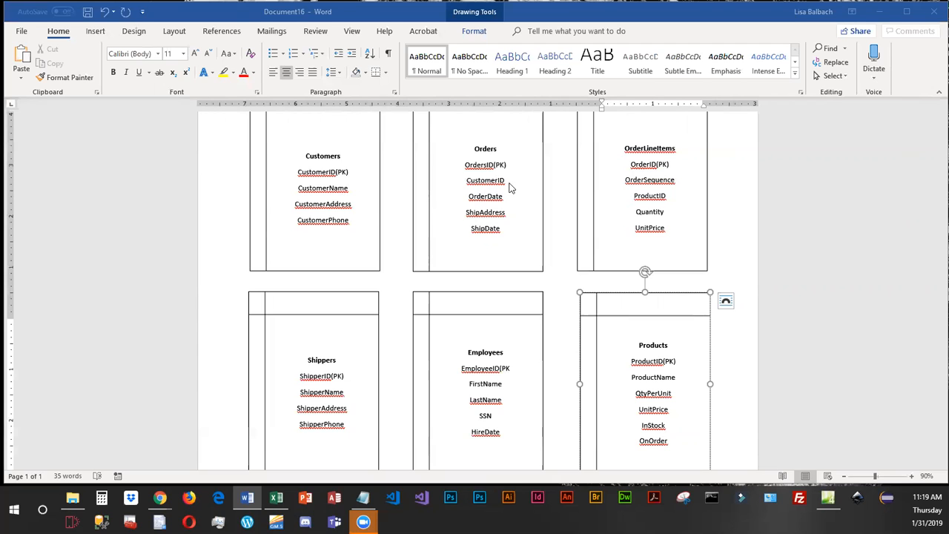
Add (FK) after CustomerID in the Orders box and (PK) after OrderSequence in the OrderLineItems box.
{"action": "left_click", "coordinate": [508, 183]}
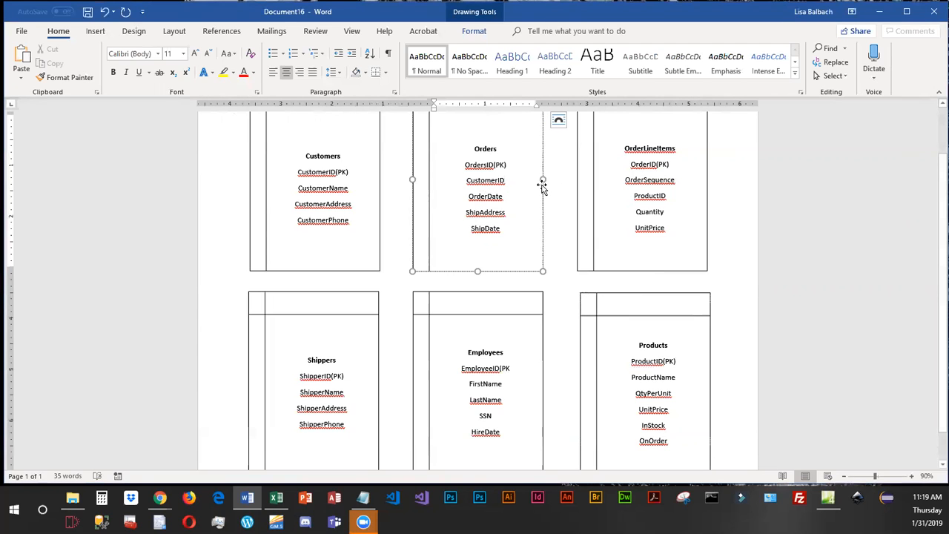
{"action": "type", "text": "(FK)"}
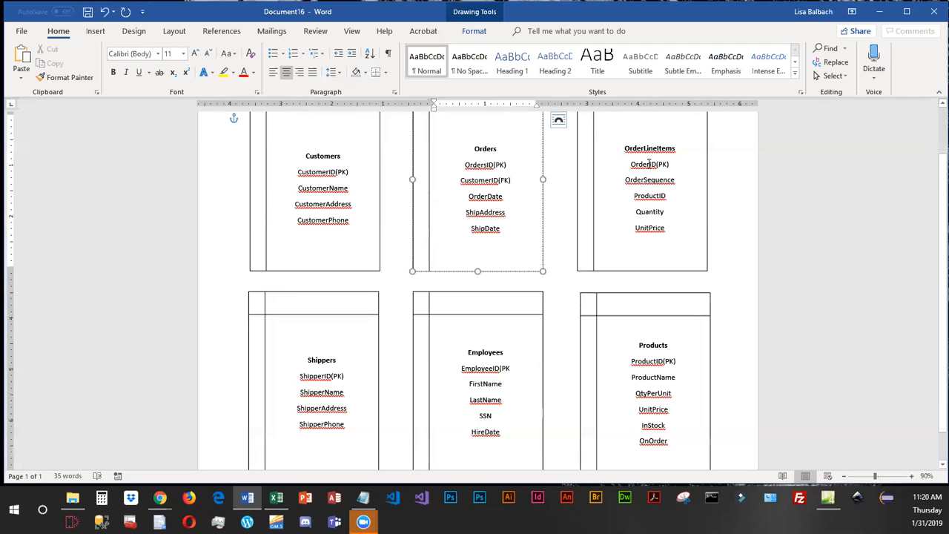
{"action": "left_click", "coordinate": [681, 182]}
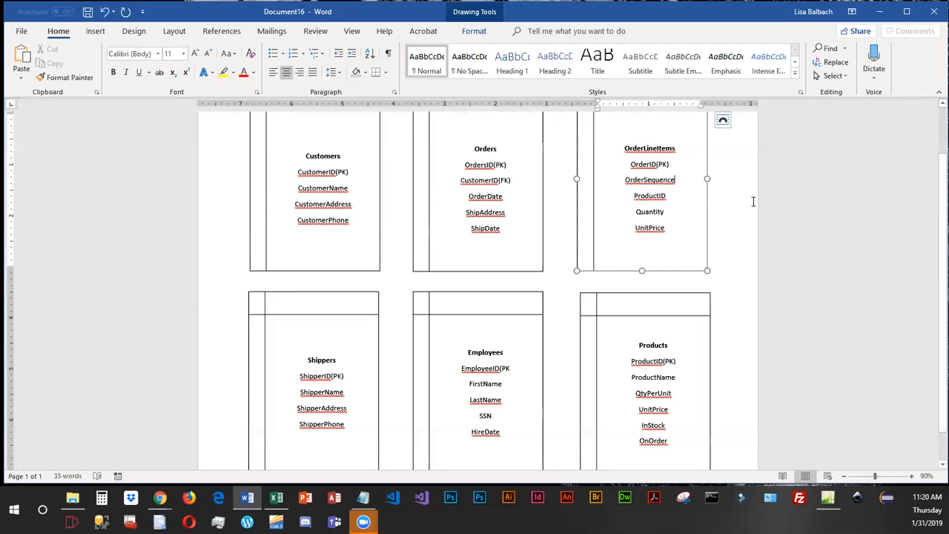
{"action": "type", "text": "(PK)"}
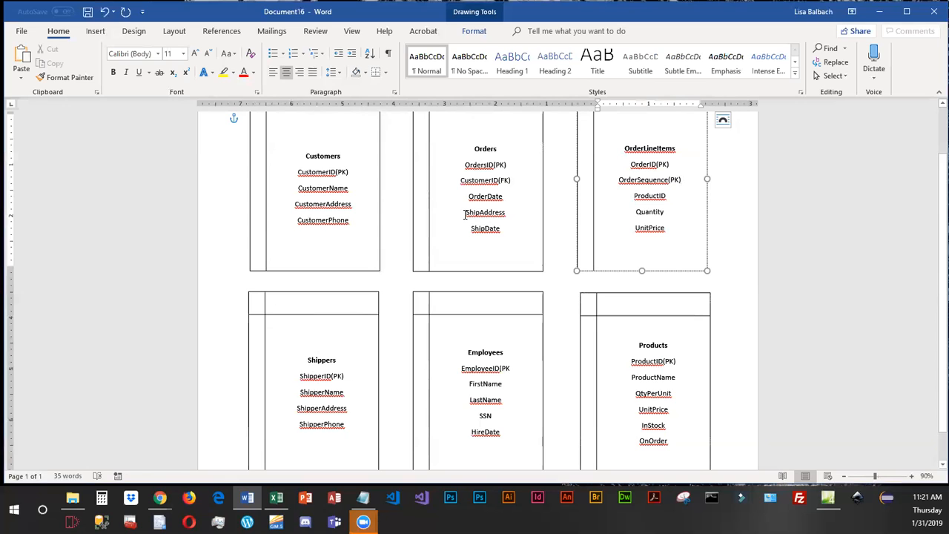
Change the ShipAddress field in the Orders box to ShipperID(FK).
{"action": "left_click_drag", "start_coordinate": [465, 214], "coordinate": [507, 214]}
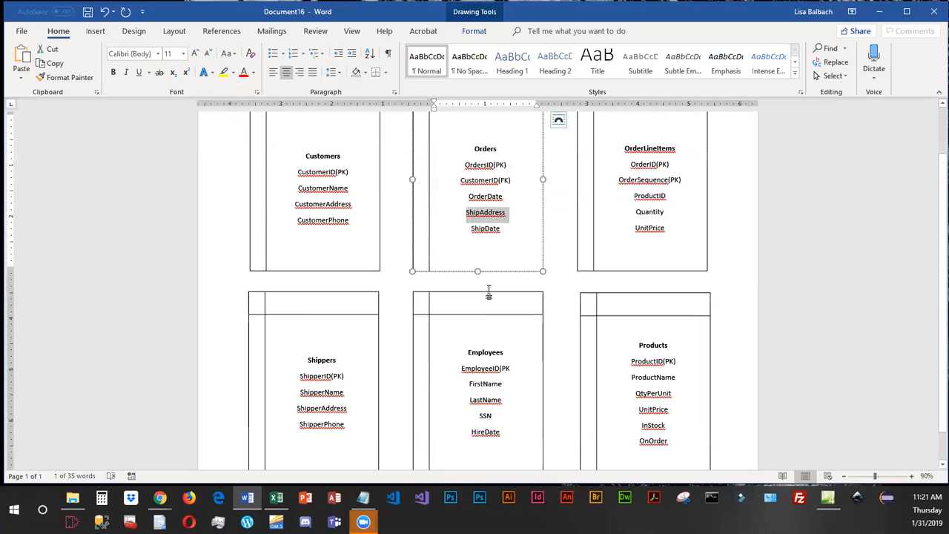
{"action": "scroll", "coordinate": [488, 293], "scroll_direction": "down", "scroll_amount": 1}
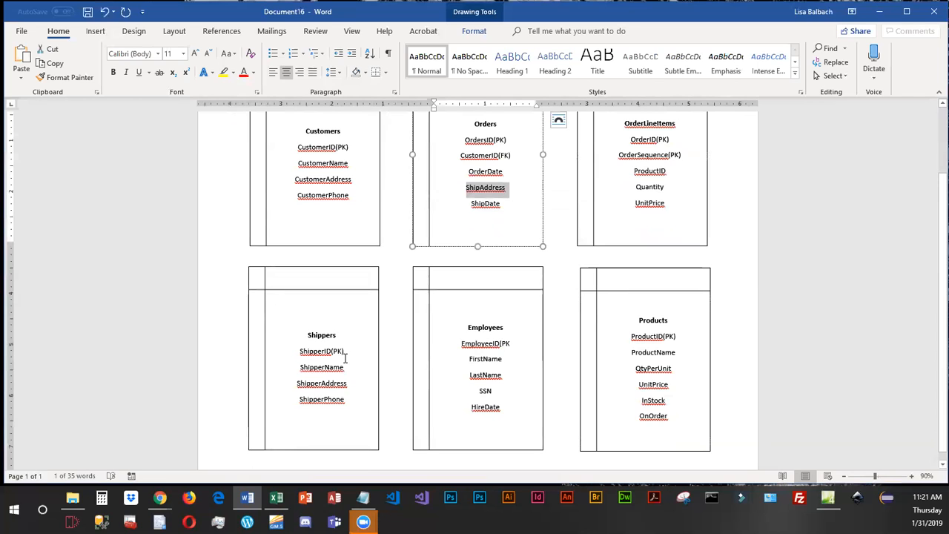
{"action": "left_click", "coordinate": [495, 190]}
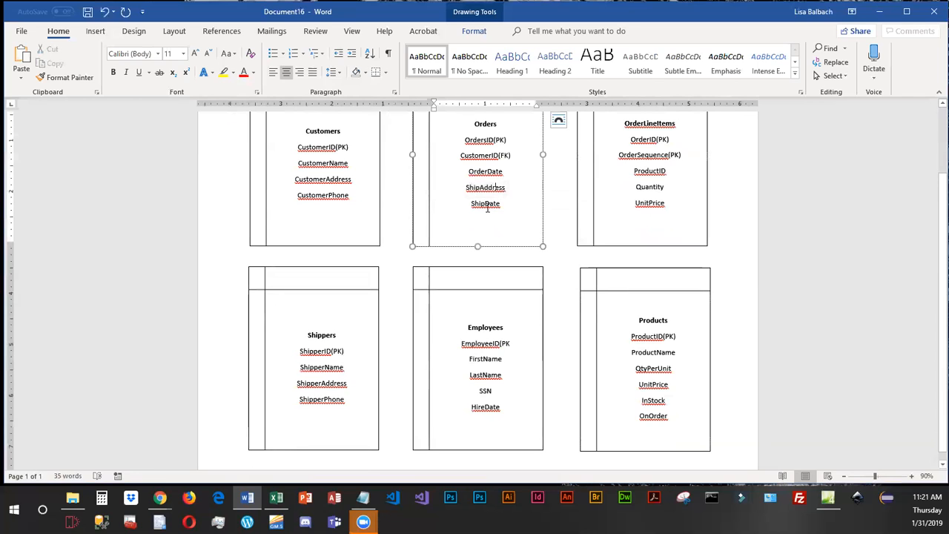
{"action": "left_click_drag", "start_coordinate": [479, 187], "coordinate": [509, 187]}
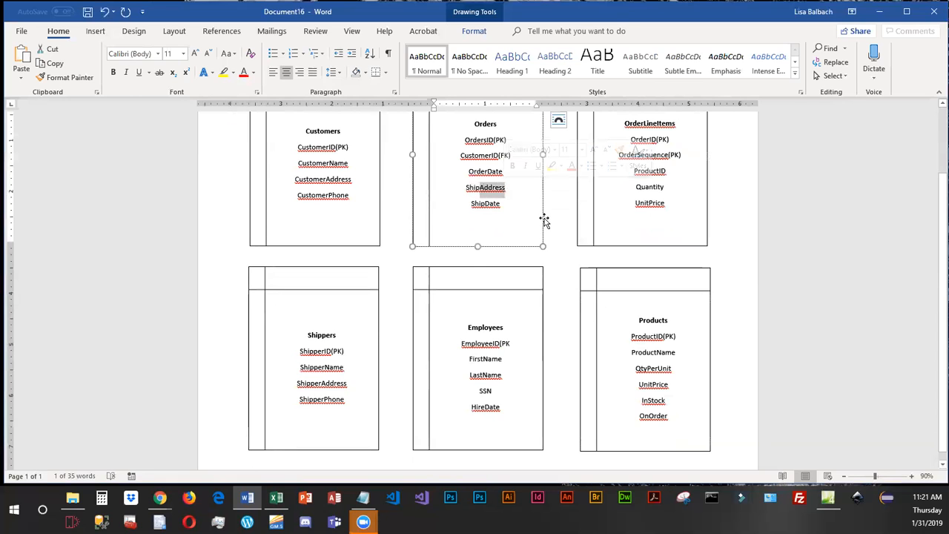
{"action": "type", "text": "perID"}
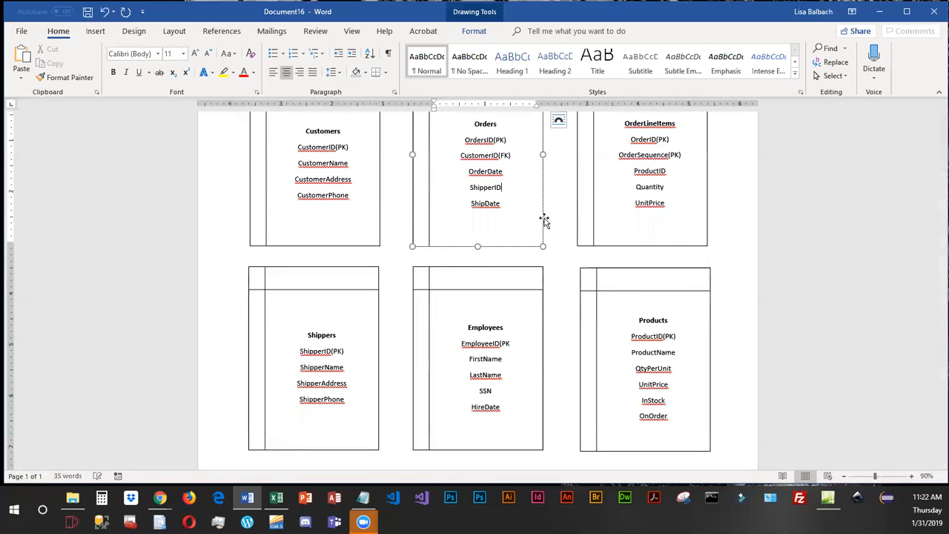
{"action": "type", "text": "(FK)"}
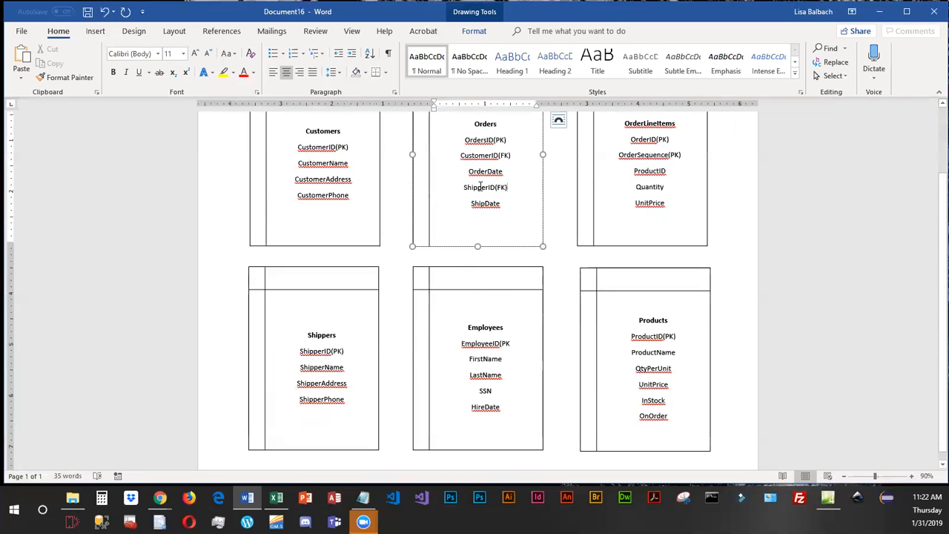
{"action": "left_click_drag", "start_coordinate": [464, 187], "coordinate": [509, 188]}
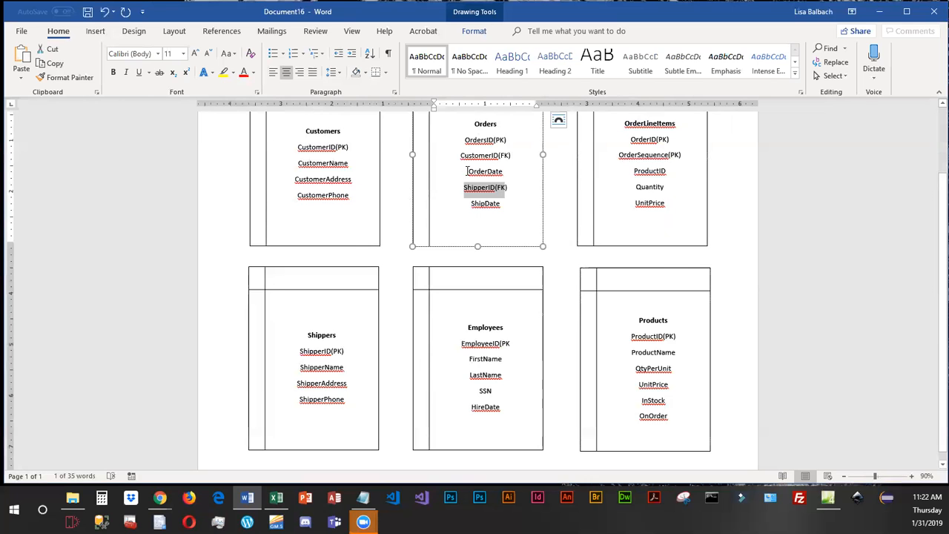
Add the missing closing parenthesis to the primary key label after EmployeeID in the Employees box.
{"action": "scroll", "coordinate": [469, 172], "scroll_direction": "up", "scroll_amount": 1}
{"action": "scroll", "coordinate": [501, 215], "scroll_direction": "down", "scroll_amount": 1}
{"action": "left_click", "coordinate": [520, 339]}
{"action": "type", "text": ")"}
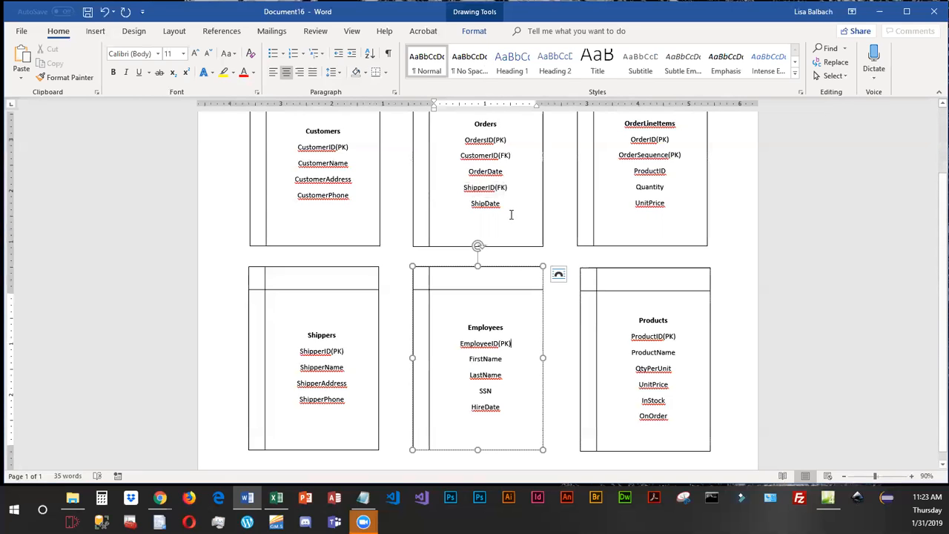
Add an EmployeeID(FK) line below ShipDate in the Orders box and append (FK) to ProductID in the OrderLineItems box.
{"action": "left_click", "coordinate": [541, 214]}
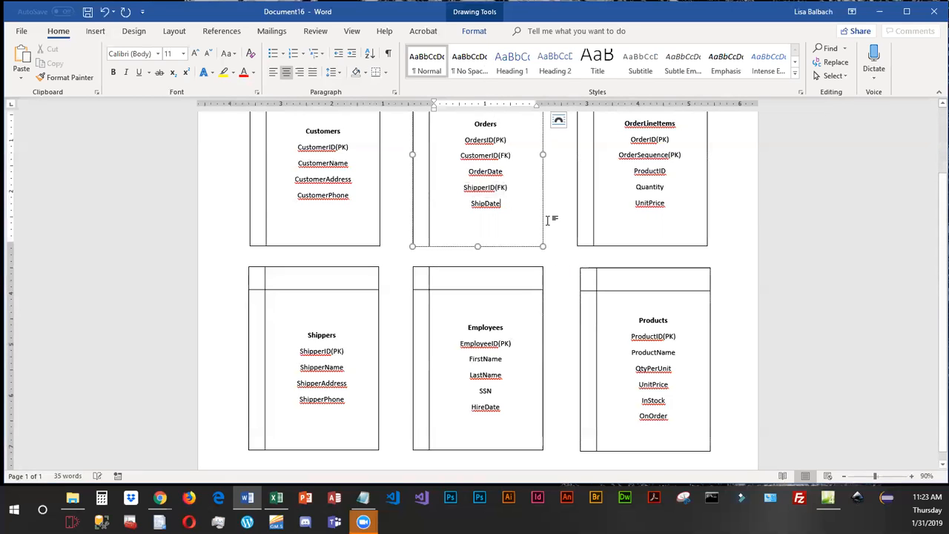
{"action": "type", "text": "Empl"}
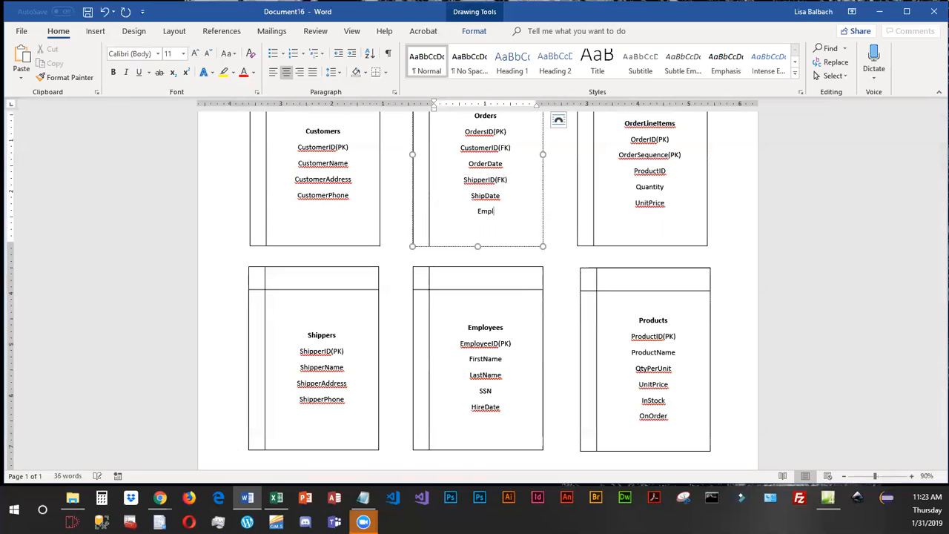
{"action": "type", "text": "oyeeID("}
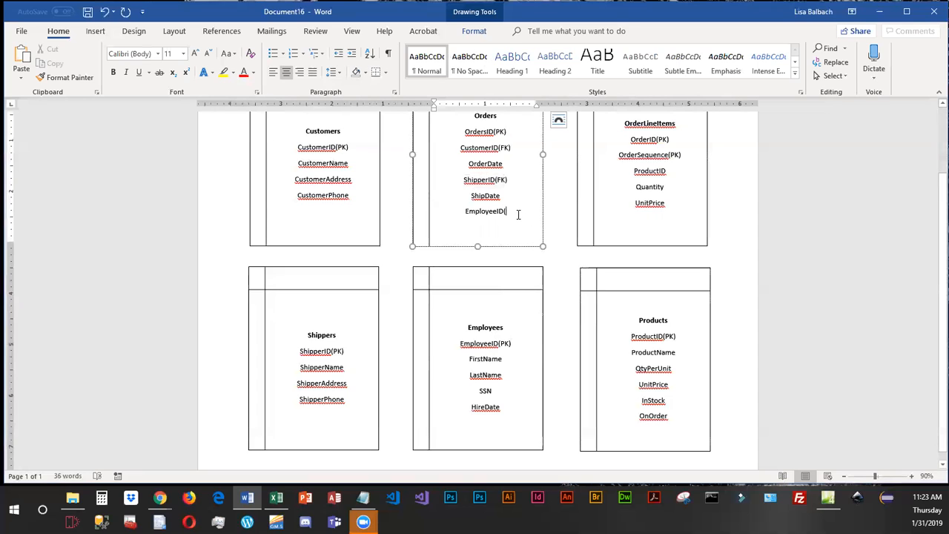
{"action": "type", "text": "FK)"}
{"action": "left_click", "coordinate": [675, 171]}
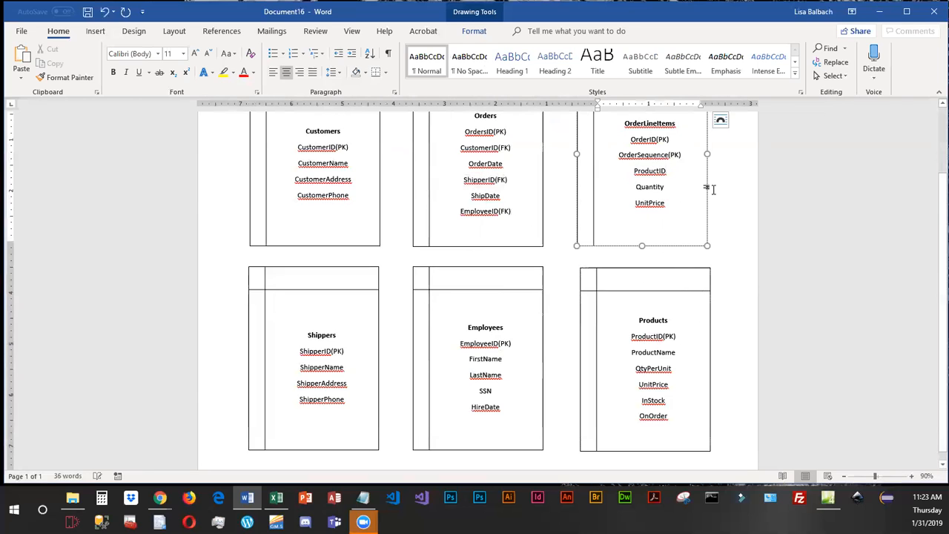
{"action": "type", "text": "(FK)"}
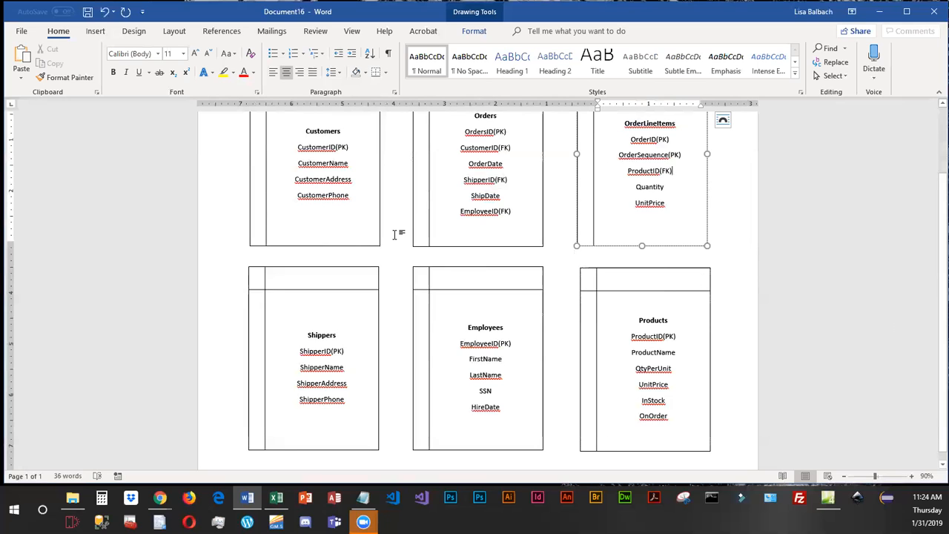
Delete the UnitPrice field from the OrderLineItems box.
{"action": "scroll", "coordinate": [394, 234], "scroll_direction": "up", "scroll_amount": 1}
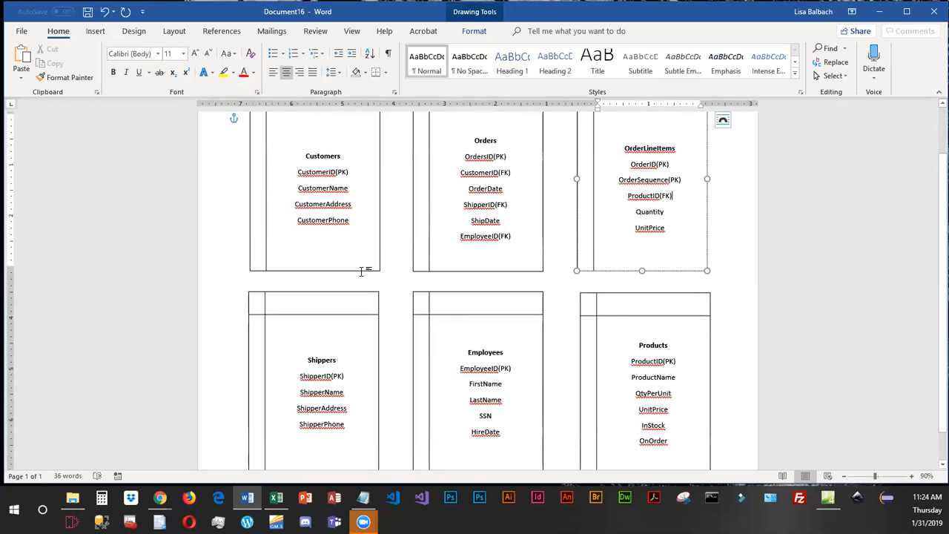
{"action": "scroll", "coordinate": [362, 278], "scroll_direction": "down", "scroll_amount": 1}
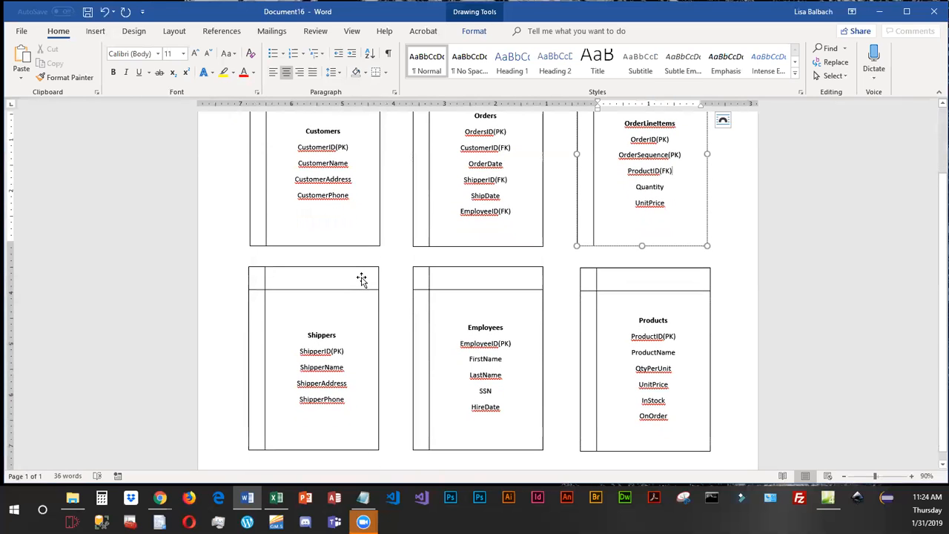
{"action": "scroll", "coordinate": [361, 279], "scroll_direction": "up", "scroll_amount": 2}
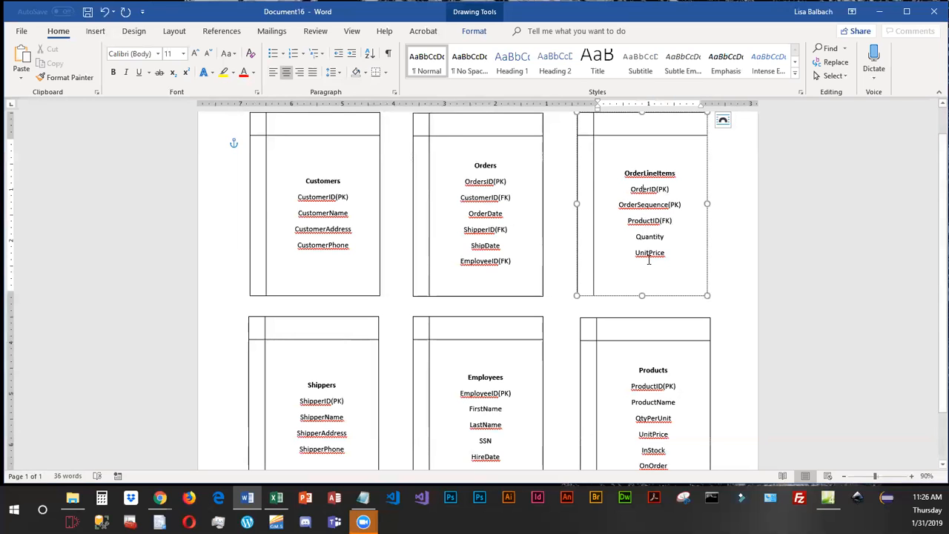
{"action": "scroll", "coordinate": [649, 260], "scroll_direction": "down", "scroll_amount": 1}
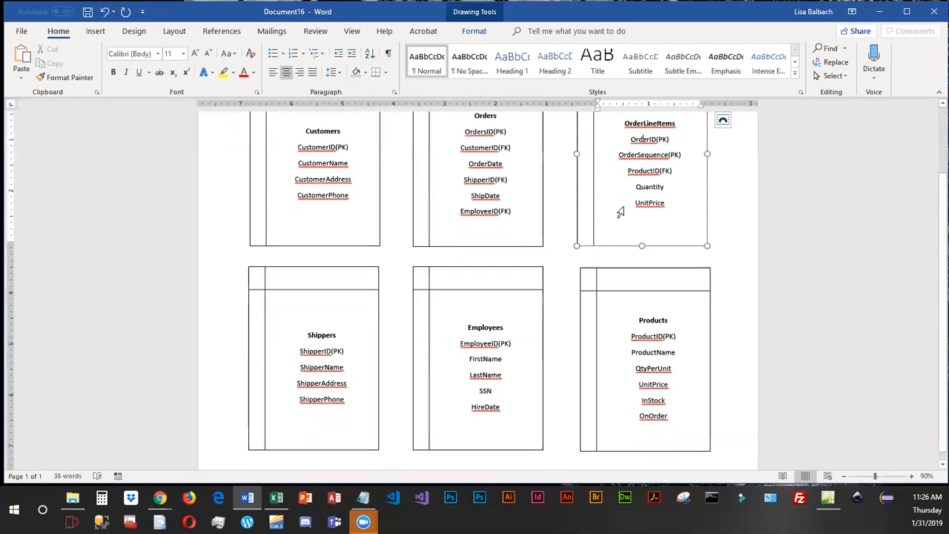
{"action": "left_click_drag", "start_coordinate": [621, 213], "coordinate": [619, 201]}
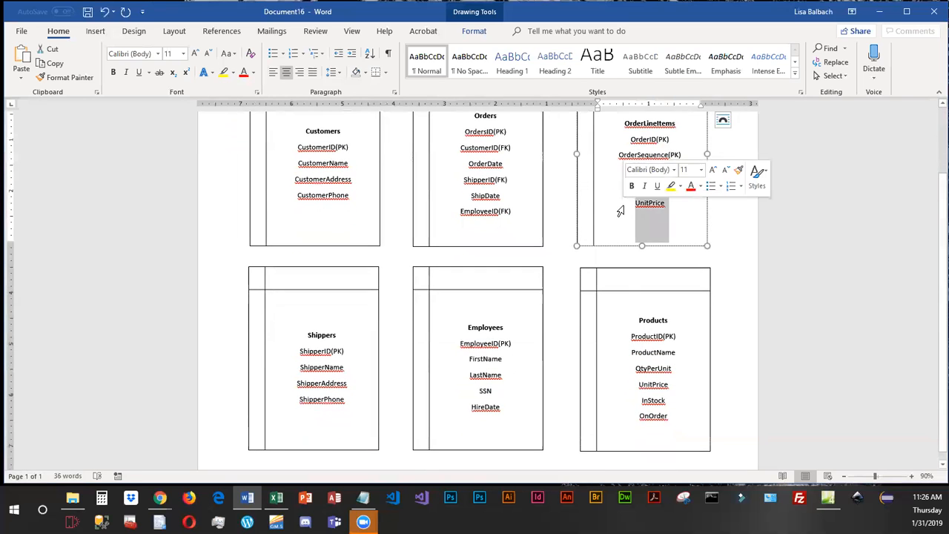
{"action": "left_click", "coordinate": [616, 391]}
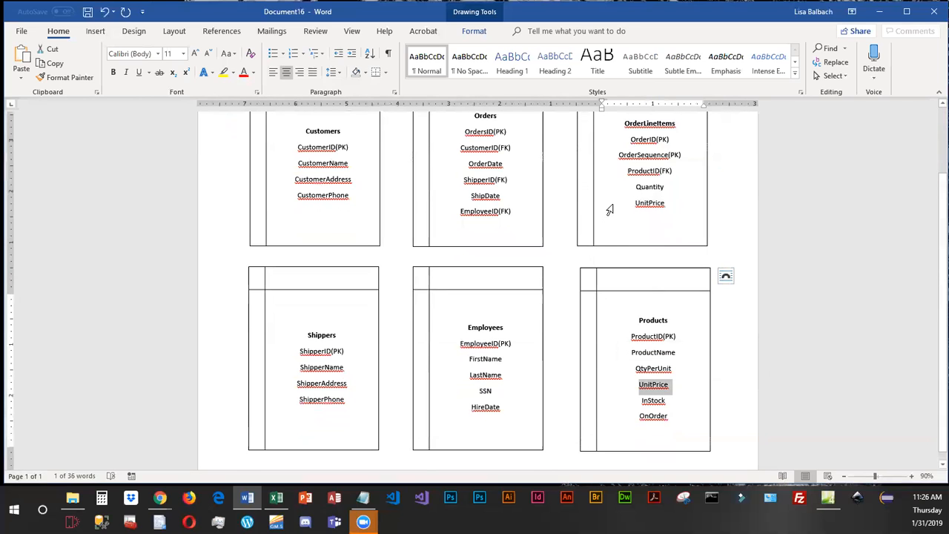
{"action": "left_click_drag", "start_coordinate": [610, 210], "coordinate": [638, 320]}
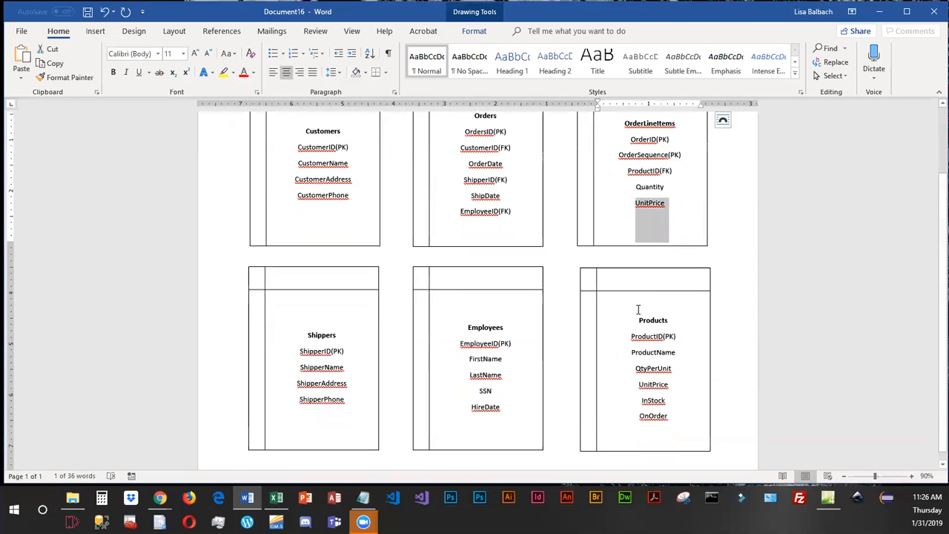
{"action": "scroll", "coordinate": [652, 214], "scroll_direction": "up", "scroll_amount": 1}
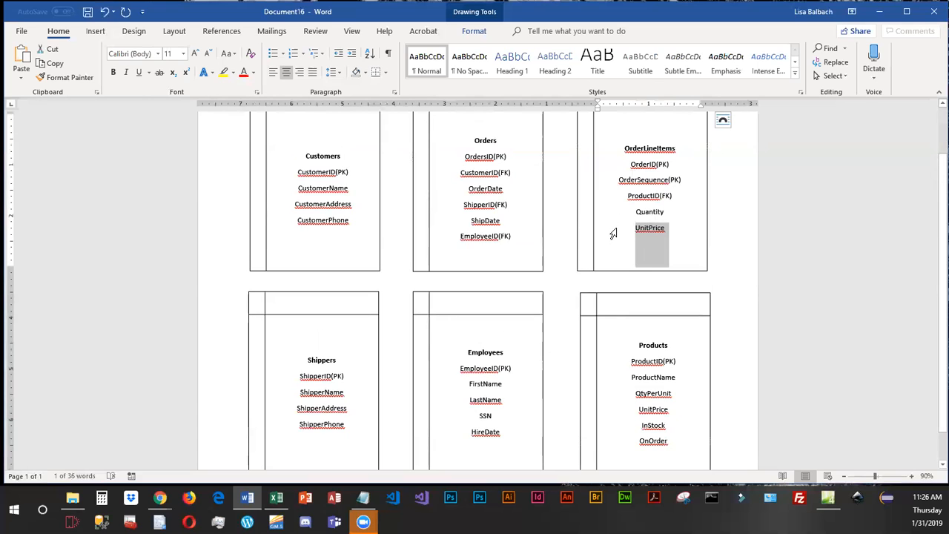
{"action": "key", "text": "BackSpace"}
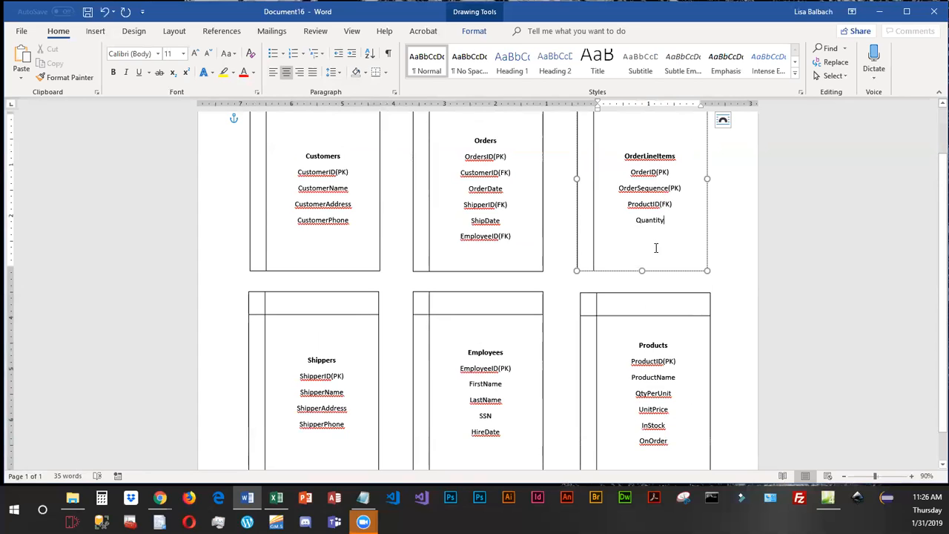
Review the ProductID(FK) and Quantity fields in OrderLineItems, the fields in Products, and the primary key in Employees.
{"action": "left_click", "coordinate": [611, 208]}
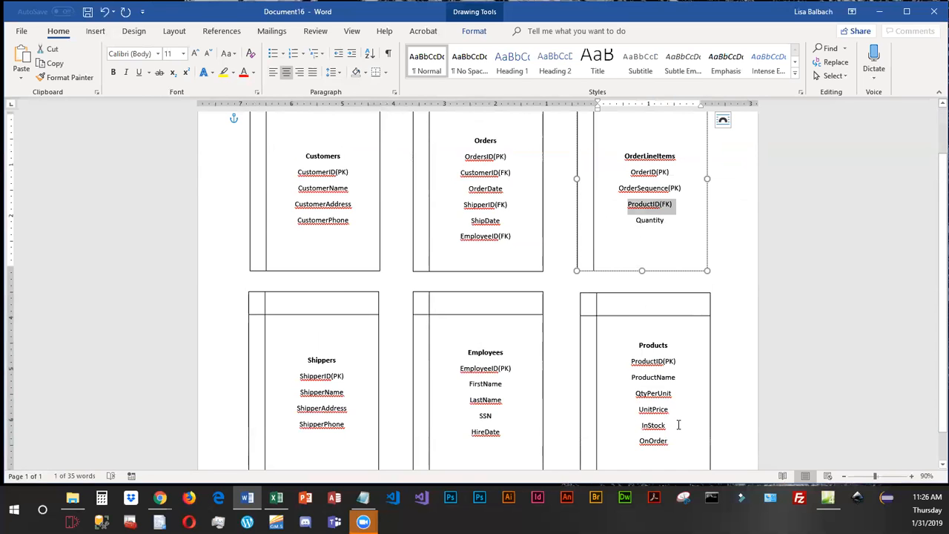
{"action": "scroll", "coordinate": [678, 424], "scroll_direction": "down", "scroll_amount": 1}
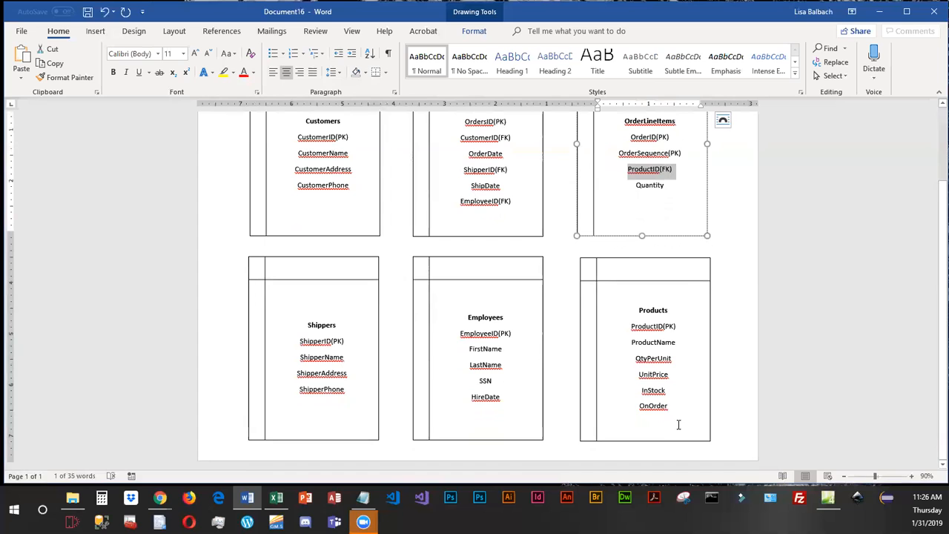
{"action": "left_click", "coordinate": [666, 187]}
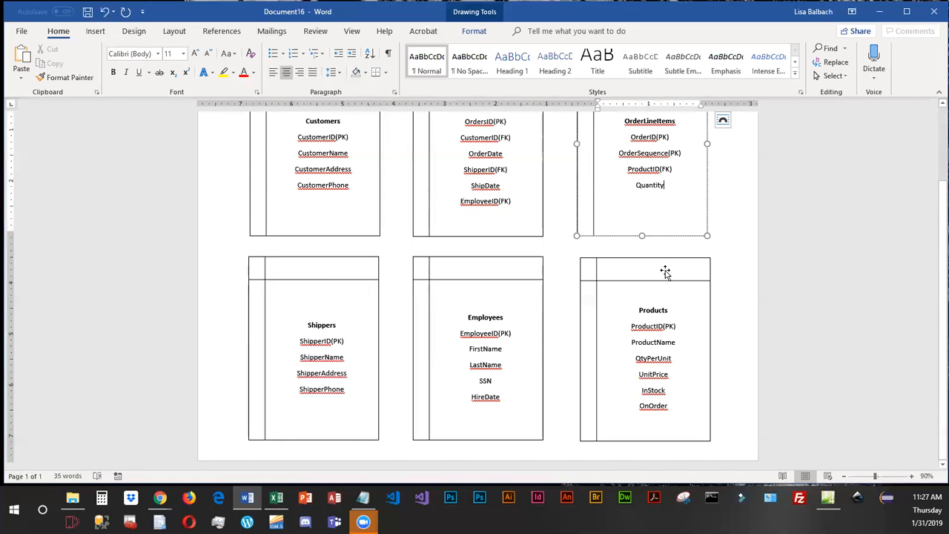
{"action": "left_click", "coordinate": [614, 174]}
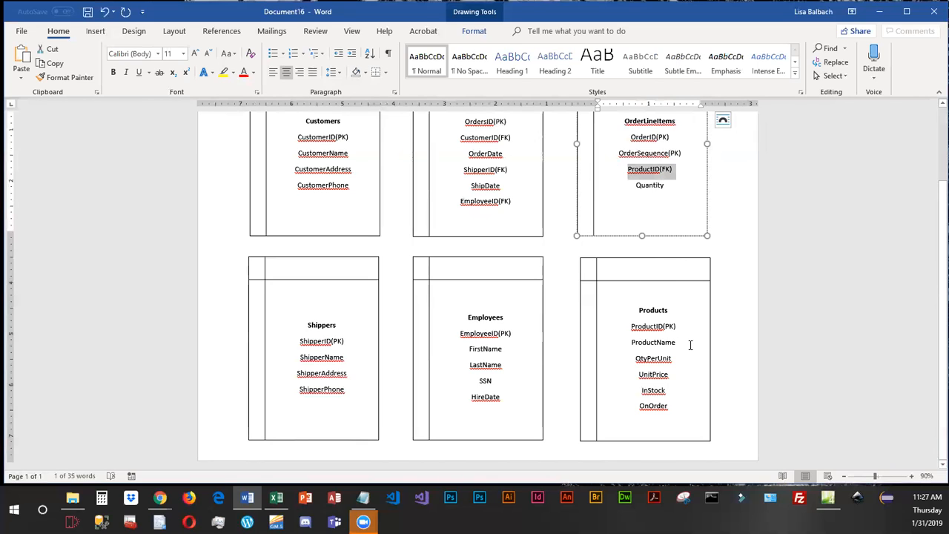
{"action": "scroll", "coordinate": [660, 202], "scroll_direction": "up", "scroll_amount": 1}
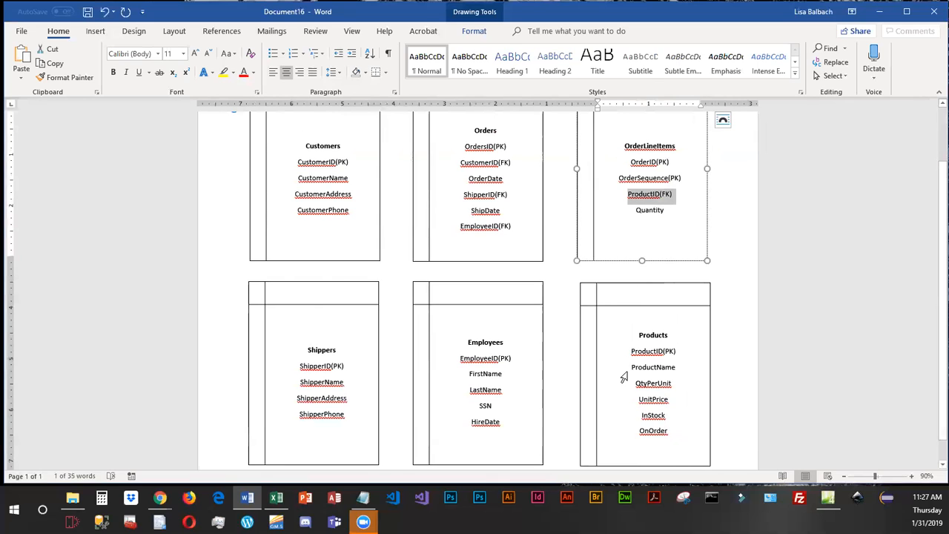
{"action": "left_click", "coordinate": [643, 418]}
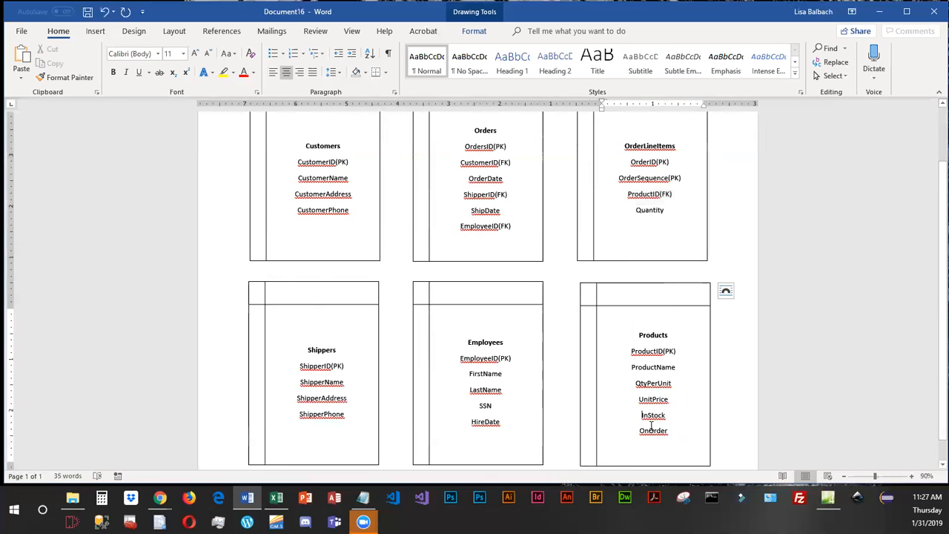
{"action": "left_click", "coordinate": [628, 388]}
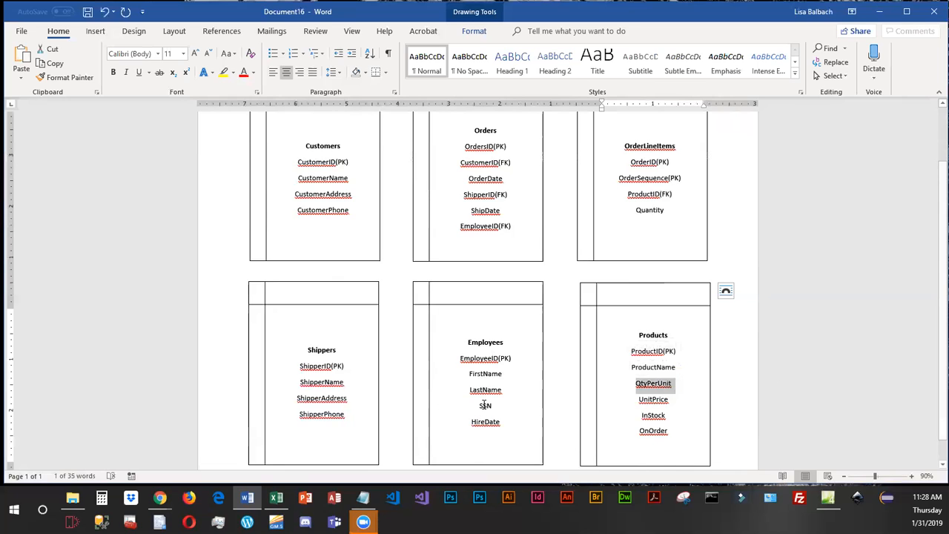
{"action": "left_click", "coordinate": [446, 360]}
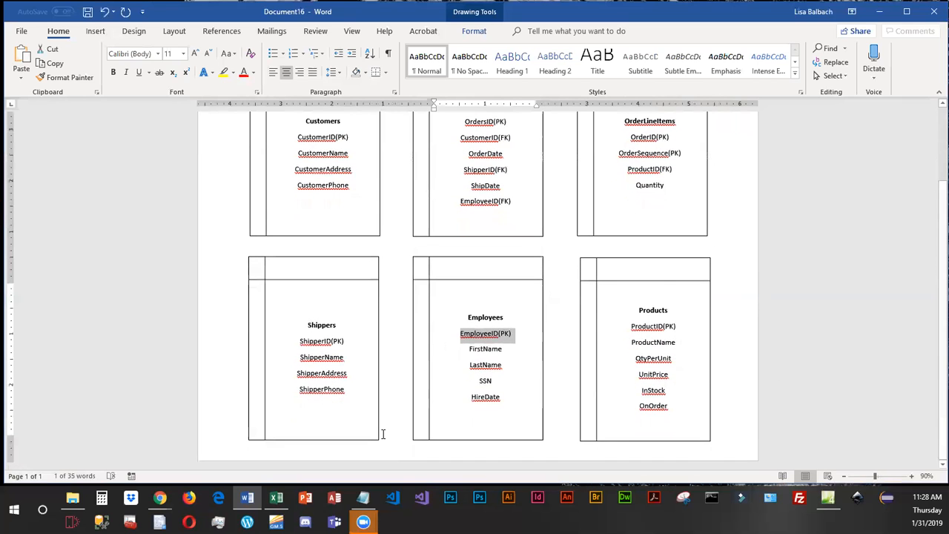
Shorten the Shippers, Employees and Products boxes from their lower edges so they fit closely around their fields.
{"action": "left_click", "coordinate": [339, 465]}
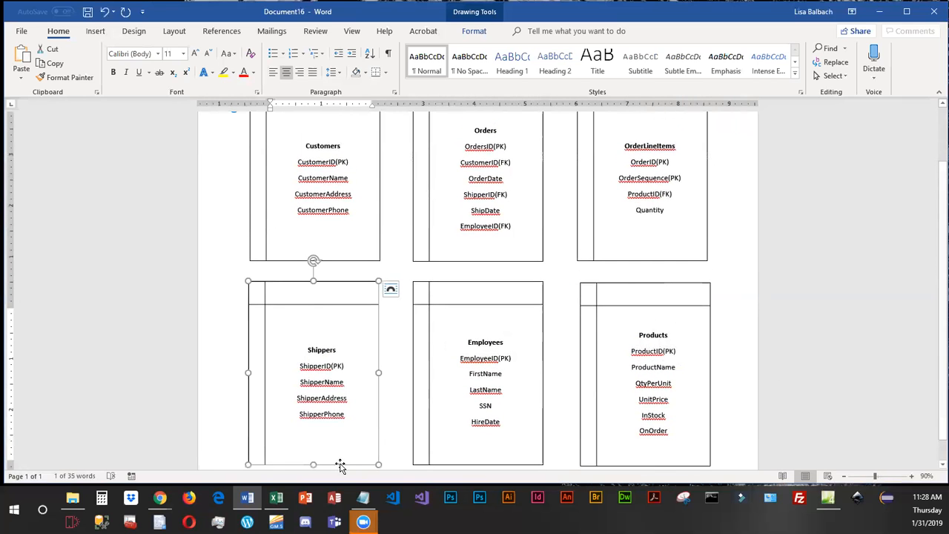
{"action": "left_click_drag", "start_coordinate": [313, 465], "coordinate": [314, 409]}
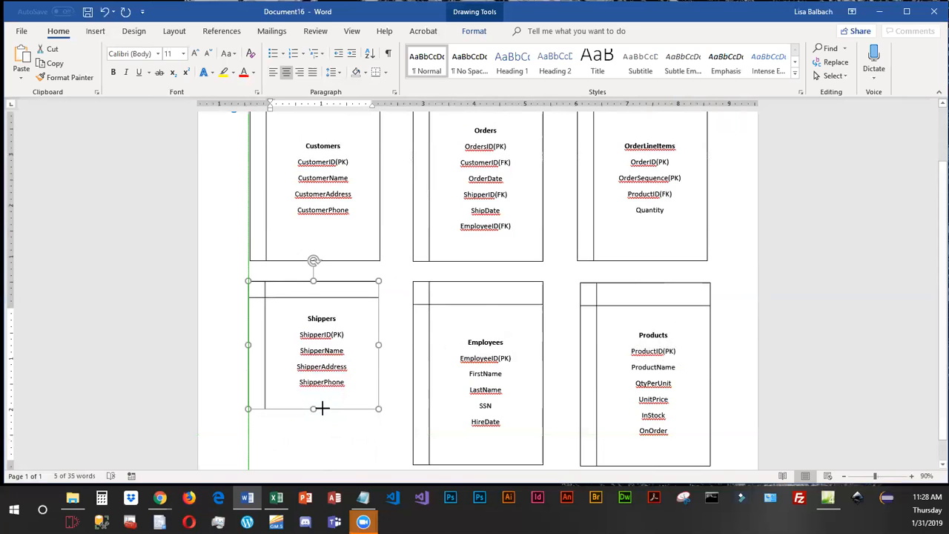
{"action": "left_click", "coordinate": [486, 464]}
{"action": "left_click_drag", "start_coordinate": [478, 465], "coordinate": [478, 433]}
{"action": "left_click", "coordinate": [657, 466]}
{"action": "left_click_drag", "start_coordinate": [644, 466], "coordinate": [645, 445]}
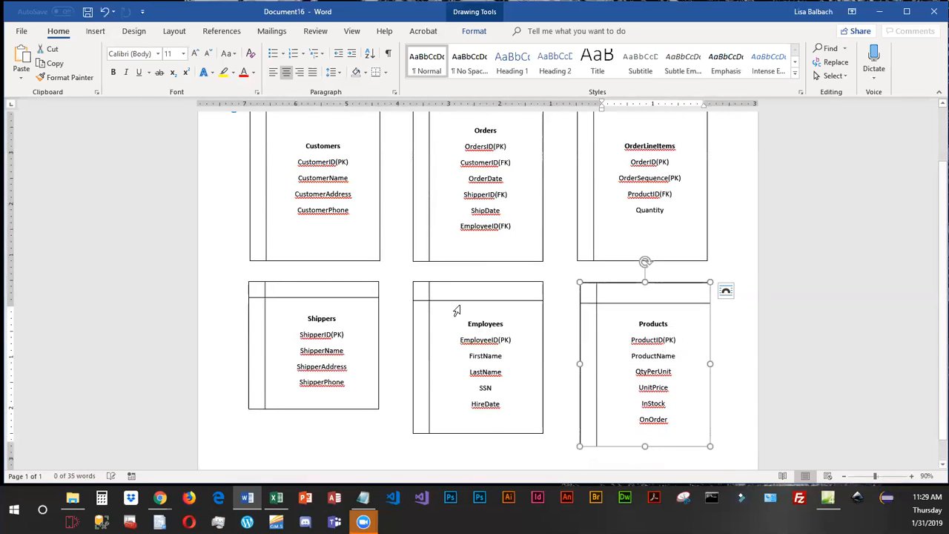
Shorten the Customers box from its lower edge so it fits closely around its four fields.
{"action": "left_click", "coordinate": [324, 258]}
{"action": "left_click", "coordinate": [319, 261]}
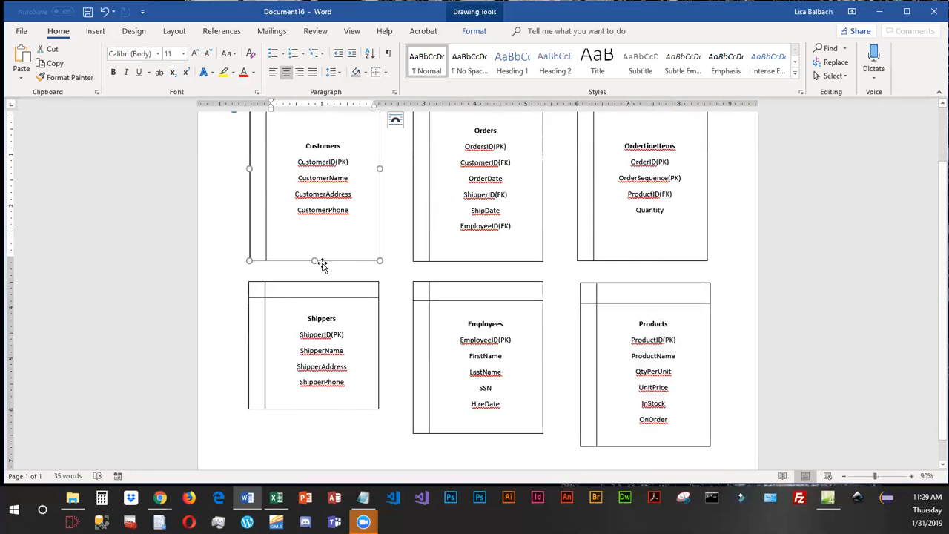
{"action": "left_click_drag", "start_coordinate": [315, 257], "coordinate": [313, 208]}
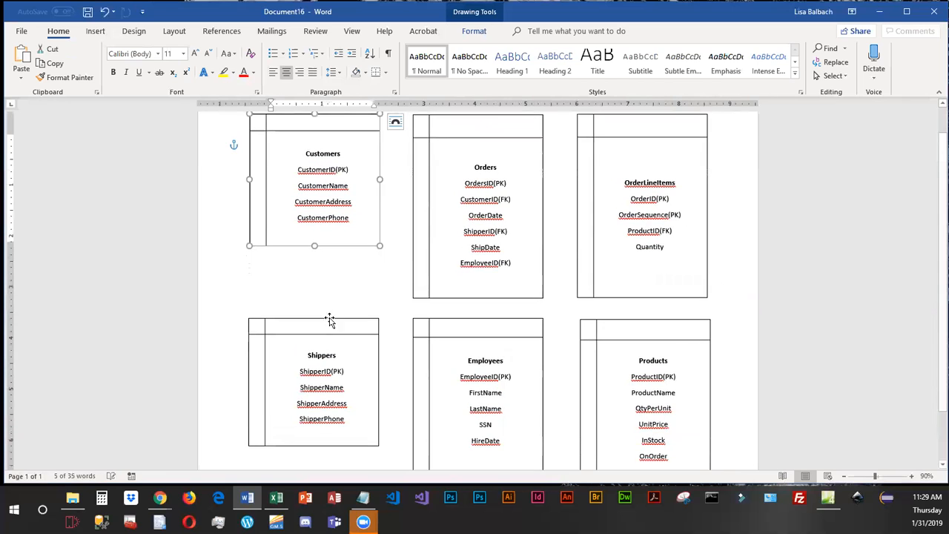
Move the Shippers box down near the page's lower edge to make room for another box below Customers.
{"action": "left_click_drag", "start_coordinate": [329, 318], "coordinate": [330, 343]}
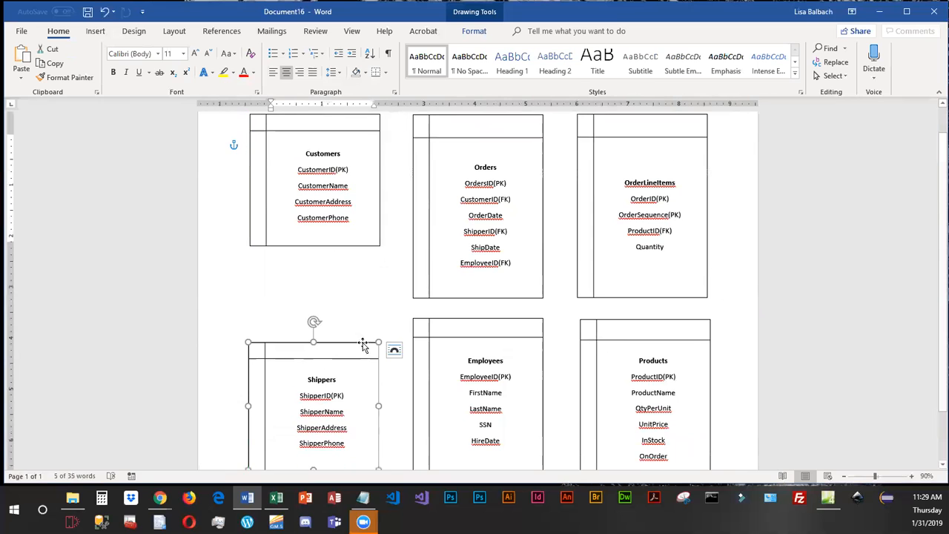
{"action": "scroll", "coordinate": [394, 407], "scroll_direction": "down", "scroll_amount": 2}
{"action": "left_click_drag", "start_coordinate": [318, 282], "coordinate": [316, 314]}
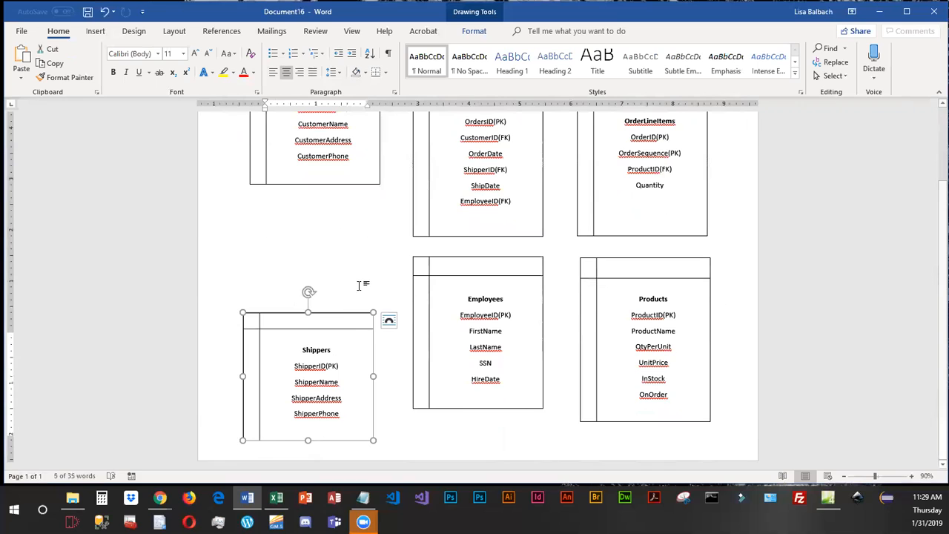
Duplicate the Customers box, place the copy between Customers and Shippers, and reduce its height to fit the gap.
{"action": "left_click", "coordinate": [319, 184]}
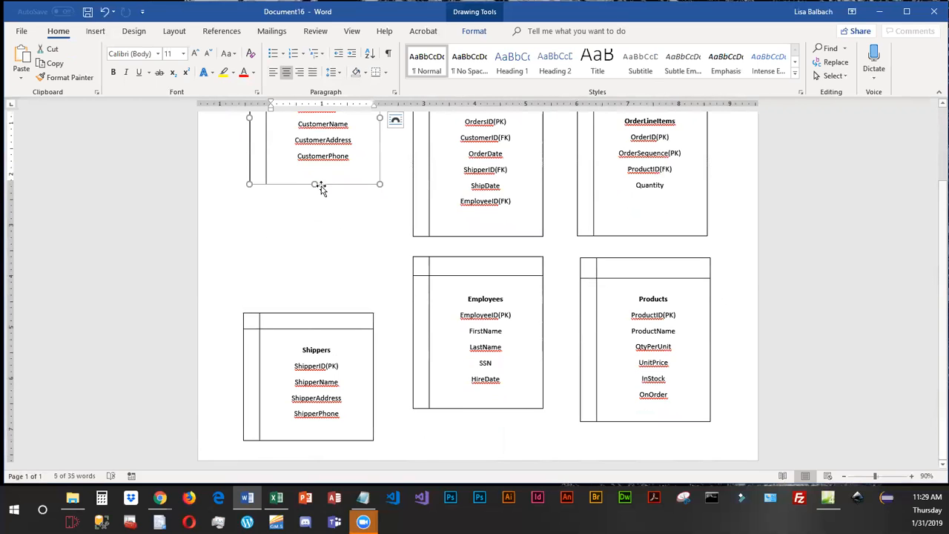
{"action": "left_click", "coordinate": [317, 244]}
{"action": "scroll", "coordinate": [326, 252], "scroll_direction": "up", "scroll_amount": 1}
{"action": "key", "text": "ctrl+v"}
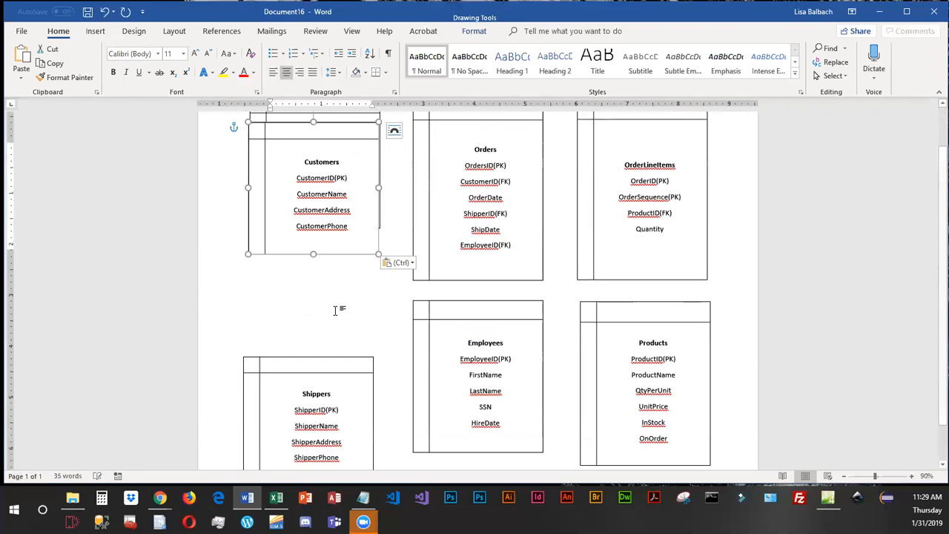
{"action": "left_click_drag", "start_coordinate": [339, 273], "coordinate": [343, 338]}
{"action": "left_click_drag", "start_coordinate": [312, 208], "coordinate": [314, 232]}
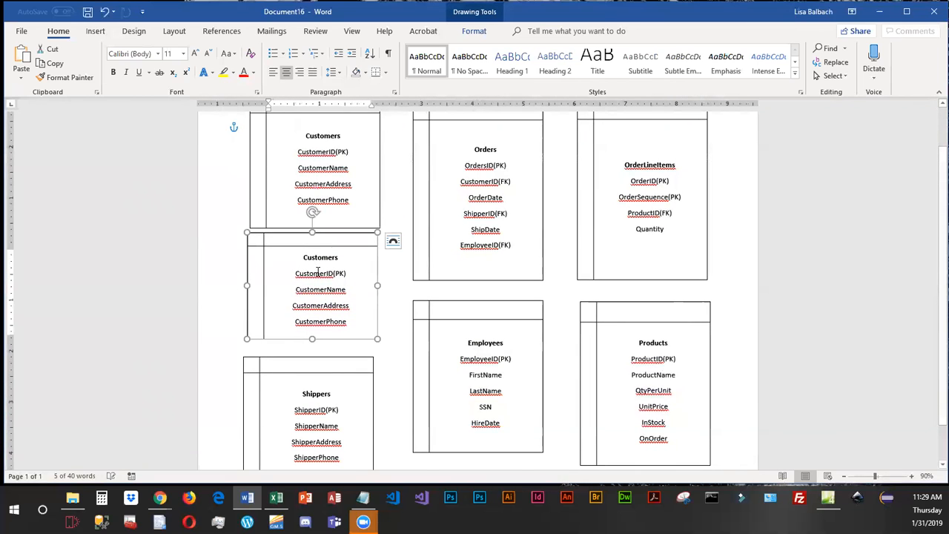
{"action": "left_click_drag", "start_coordinate": [340, 339], "coordinate": [340, 347]}
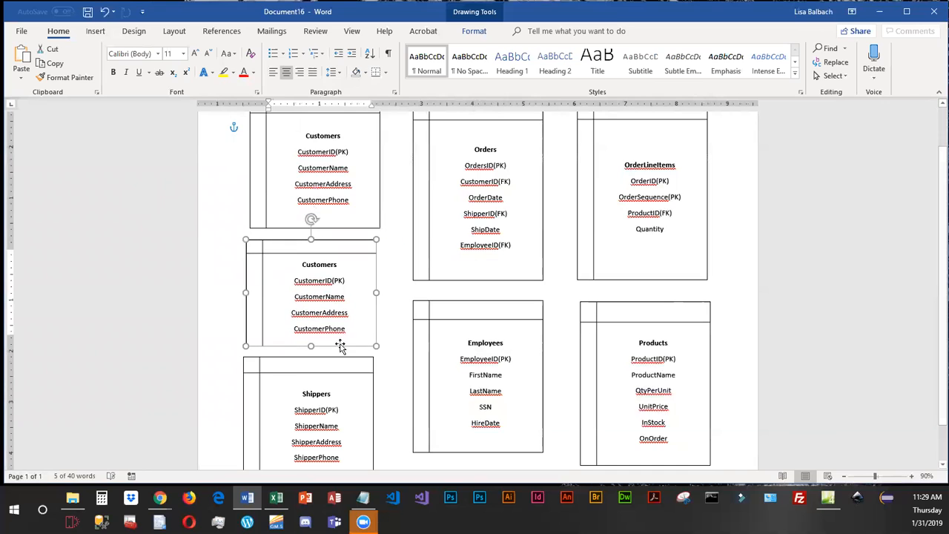
Retitle the copied Customers box Zipcode and change its primary key field to Zipcode(PK).
{"action": "double_click", "coordinate": [319, 265]}
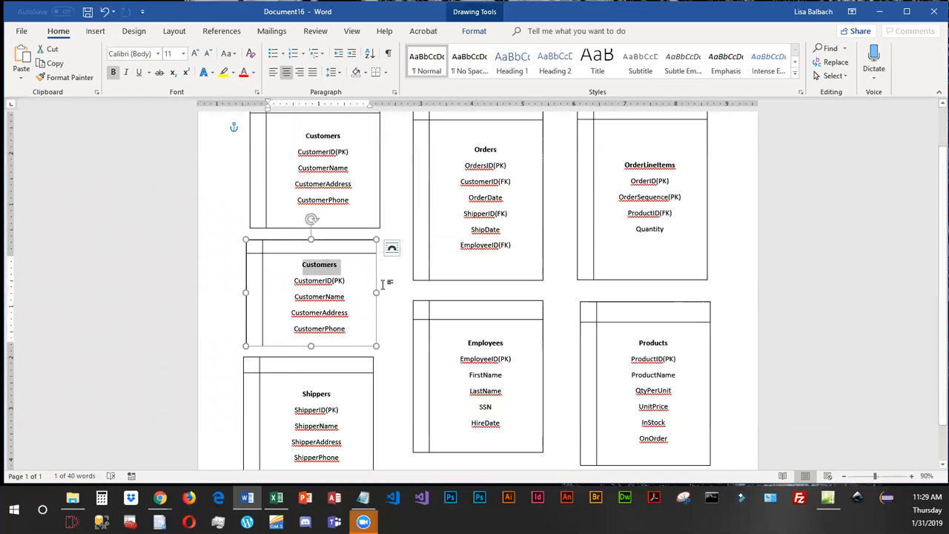
{"action": "type", "text": "Zipcode"}
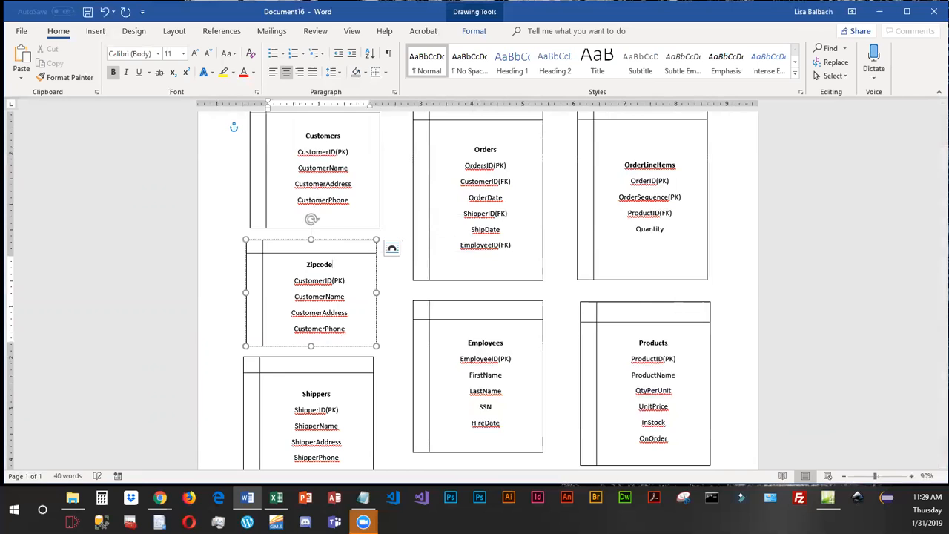
{"action": "left_click_drag", "start_coordinate": [297, 280], "coordinate": [332, 282]}
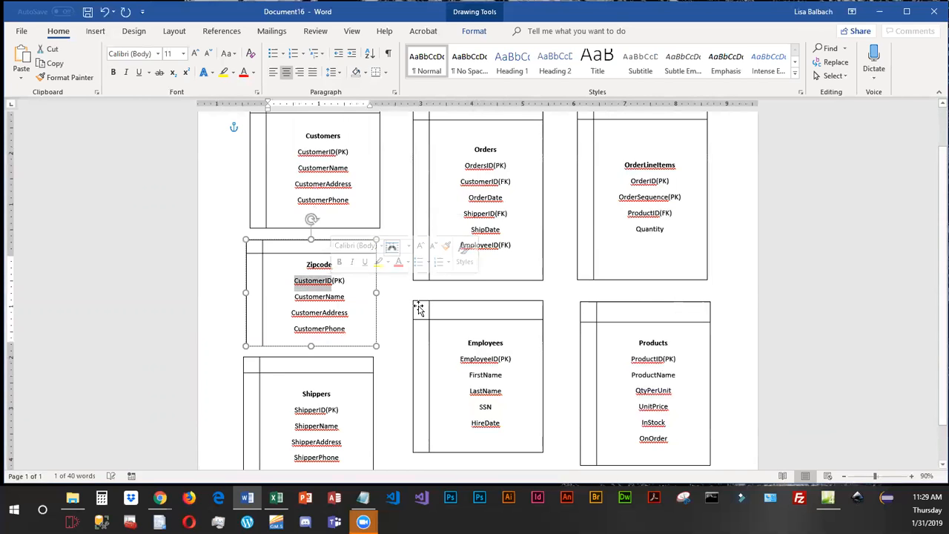
{"action": "type", "text": "Zipcode"}
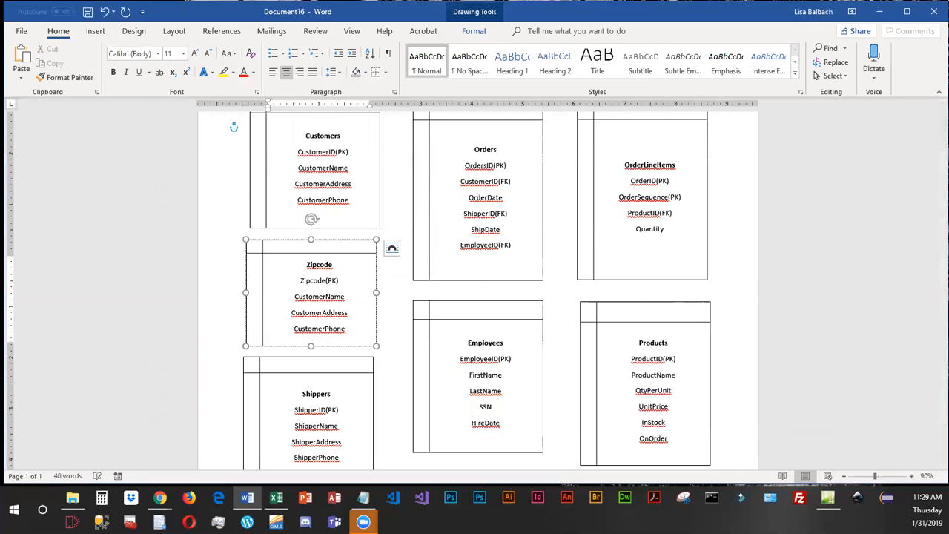
Replace the name, address and phone fields in the Zipcode box with City, State and Country.
{"action": "left_click_drag", "start_coordinate": [296, 297], "coordinate": [345, 298]}
{"action": "type", "text": "City"}
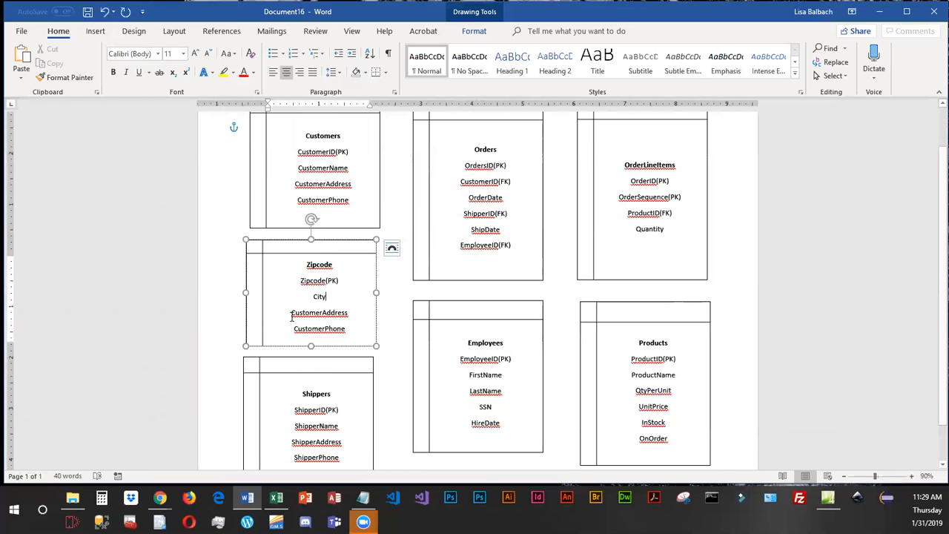
{"action": "left_click_drag", "start_coordinate": [293, 317], "coordinate": [350, 317]}
{"action": "type", "text": "State"}
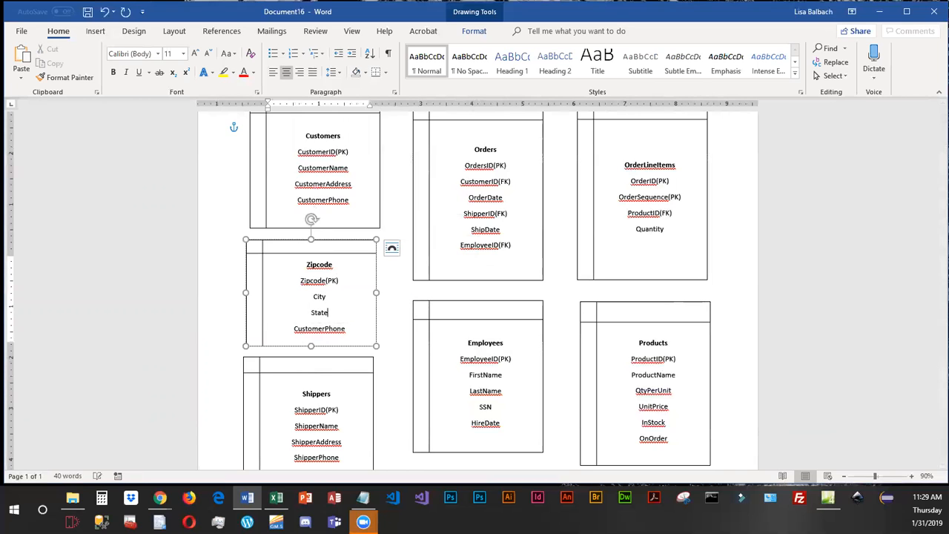
{"action": "left_click_drag", "start_coordinate": [295, 330], "coordinate": [346, 334]}
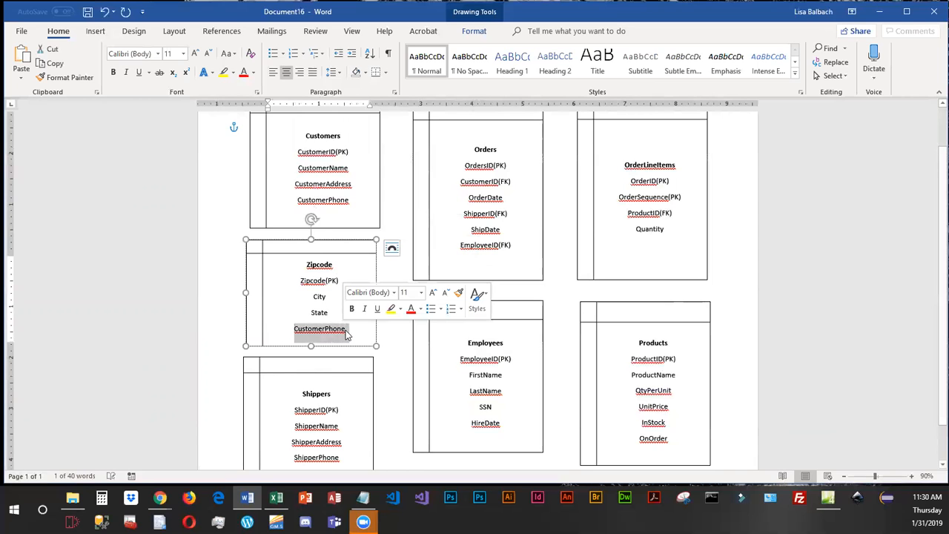
{"action": "type", "text": "Coutnry"}
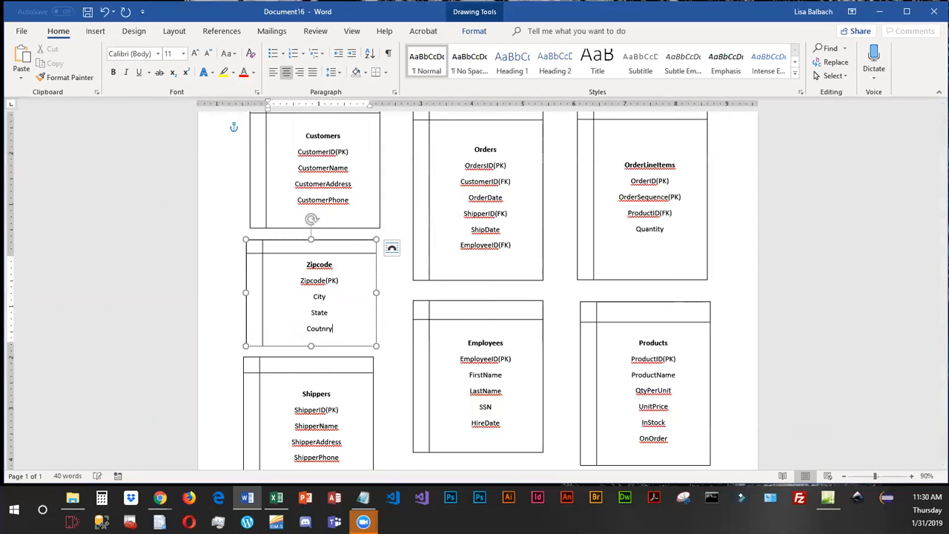
{"action": "key", "text": "BackSpace"}
{"action": "key", "text": "BackSpace"}
{"action": "key", "text": "BackSpace"}
{"action": "key", "text": "BackSpace"}
{"action": "type", "text": "ntry"}
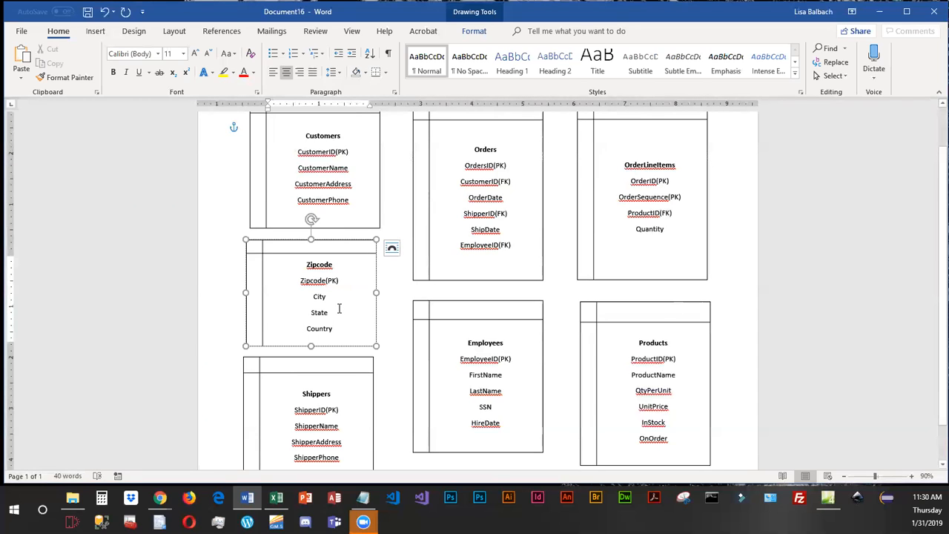
Add a Zipcode(FK) line below ShipperAddress in the Shippers box.
{"action": "scroll", "coordinate": [331, 418], "scroll_direction": "down", "scroll_amount": 1}
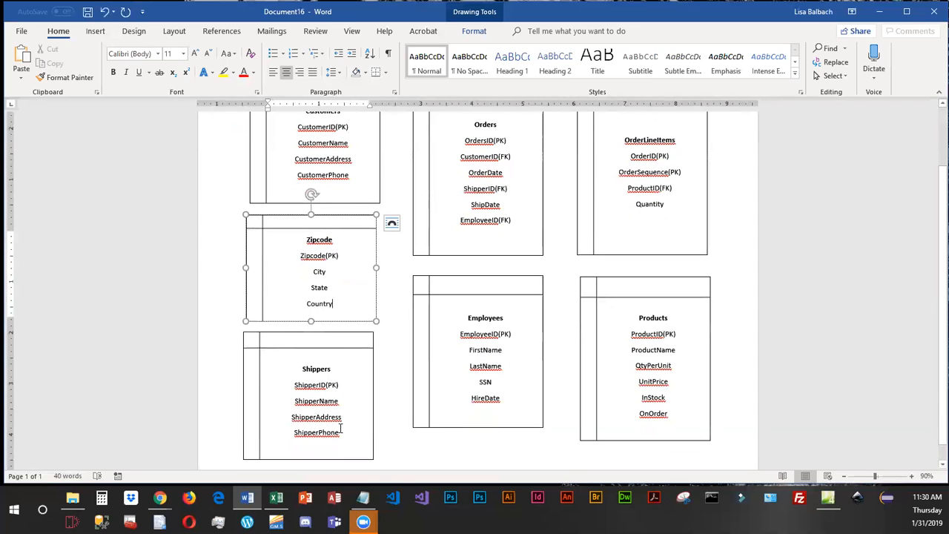
{"action": "left_click", "coordinate": [364, 417]}
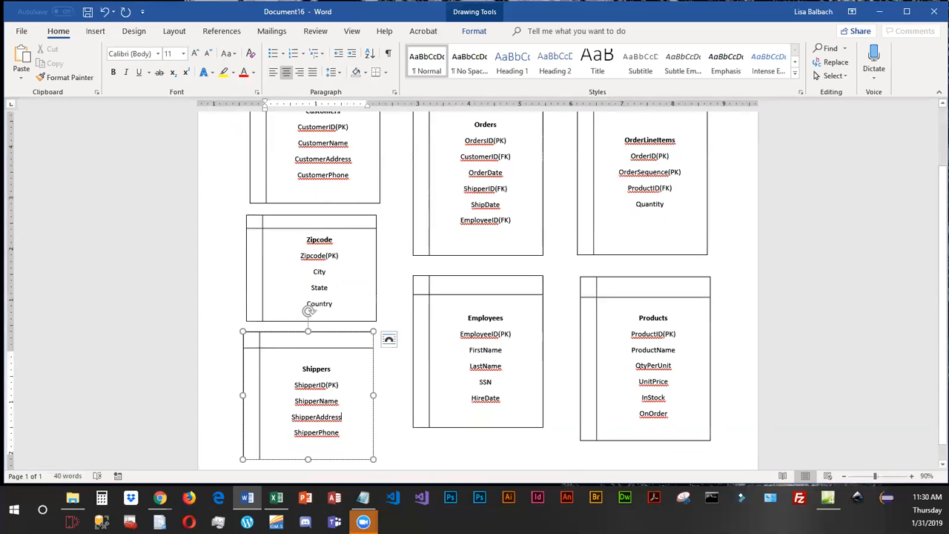
{"action": "key", "text": "Return"}
{"action": "type", "text": "Zipcode(FK)"}
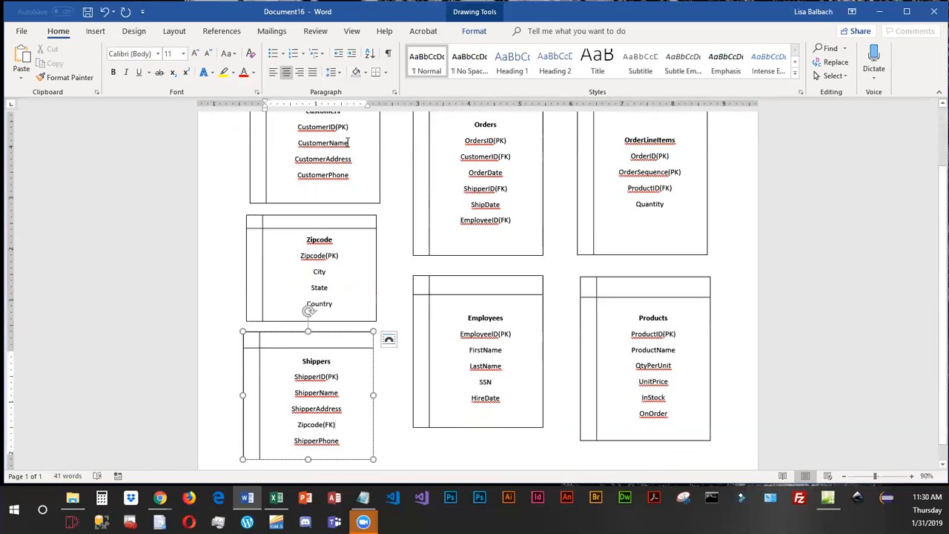
Add a Zipcode(FK) line below CustomerAddress in the Customers box.
{"action": "scroll", "coordinate": [374, 163], "scroll_direction": "up", "scroll_amount": 1}
{"action": "left_click", "coordinate": [353, 182]}
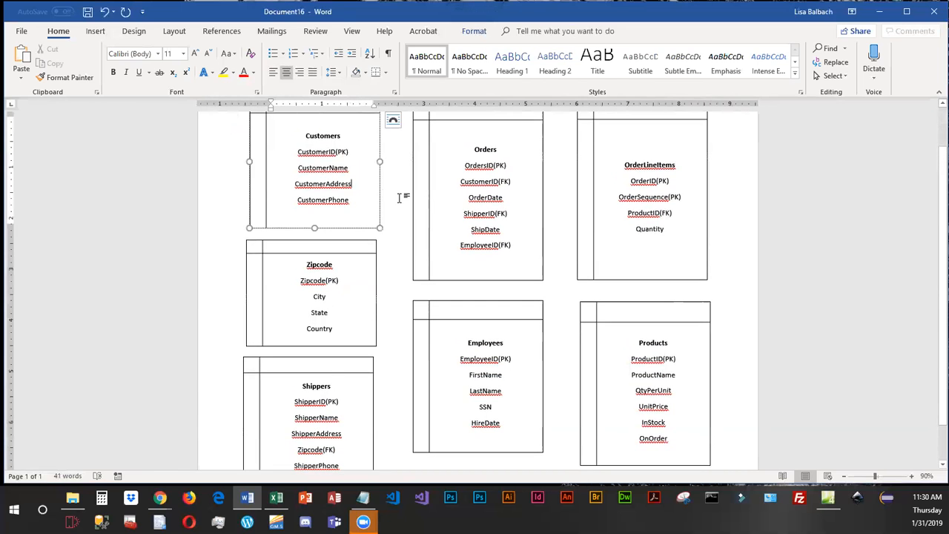
{"action": "key", "text": "Return"}
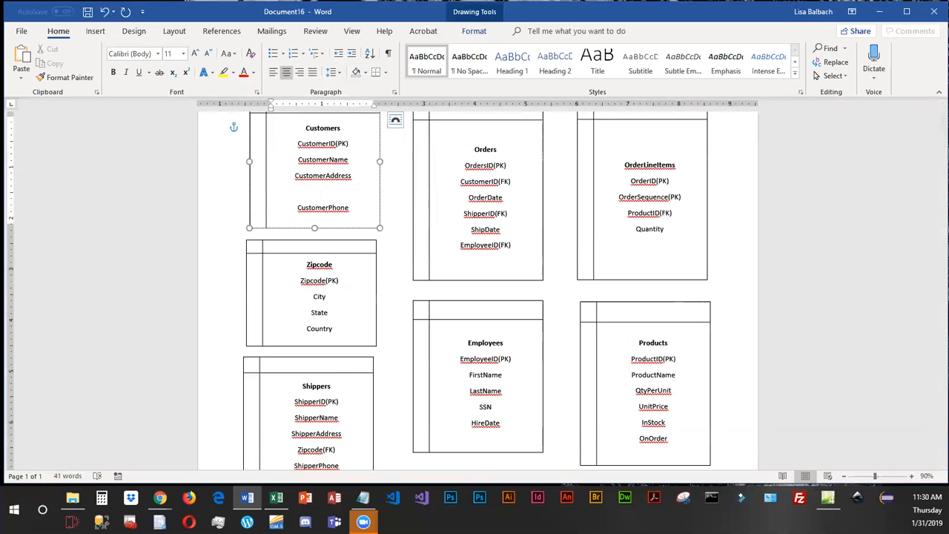
{"action": "type", "text": "Zipcode(FK)"}
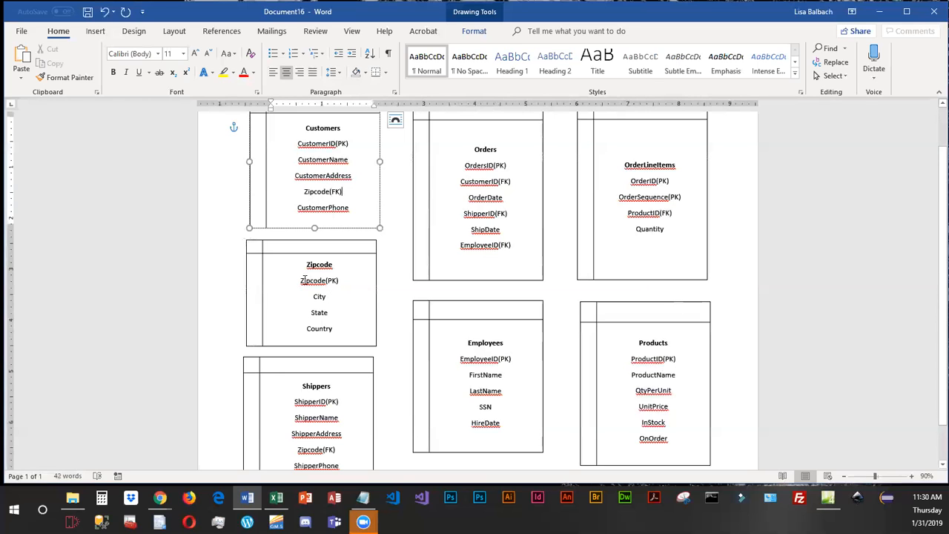
Review the primary keys in the Zipcode, Customers and Shippers boxes, along with the City, State and Country fields.
{"action": "left_click_drag", "start_coordinate": [293, 282], "coordinate": [344, 282]}
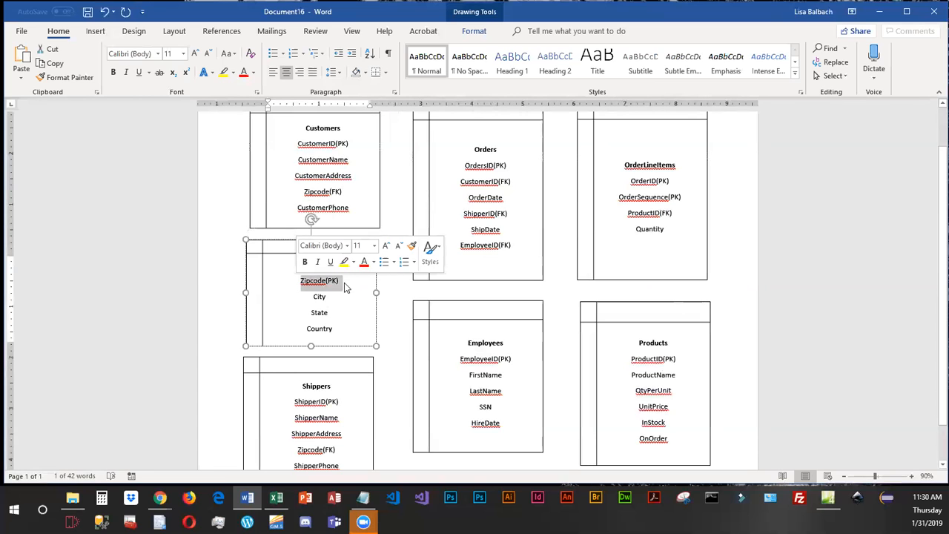
{"action": "left_click", "coordinate": [286, 148]}
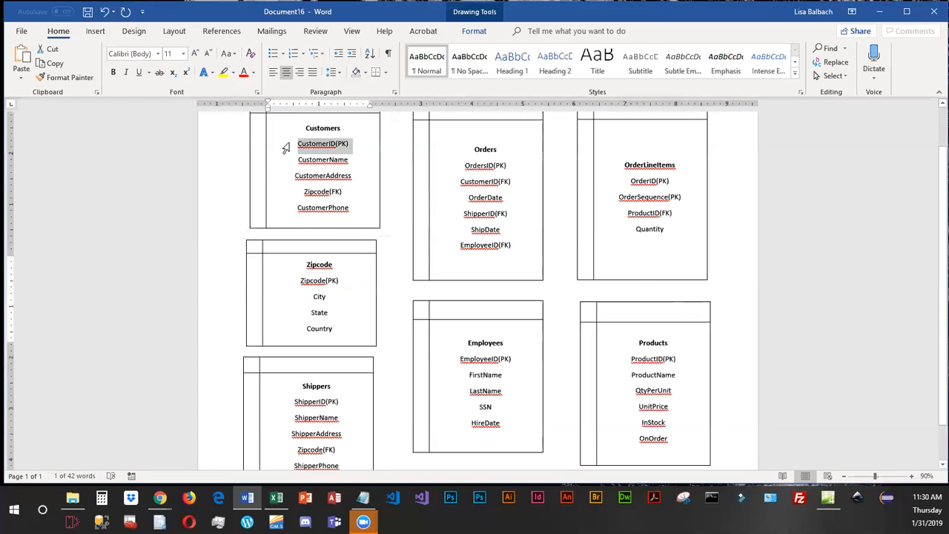
{"action": "left_click", "coordinate": [276, 401]}
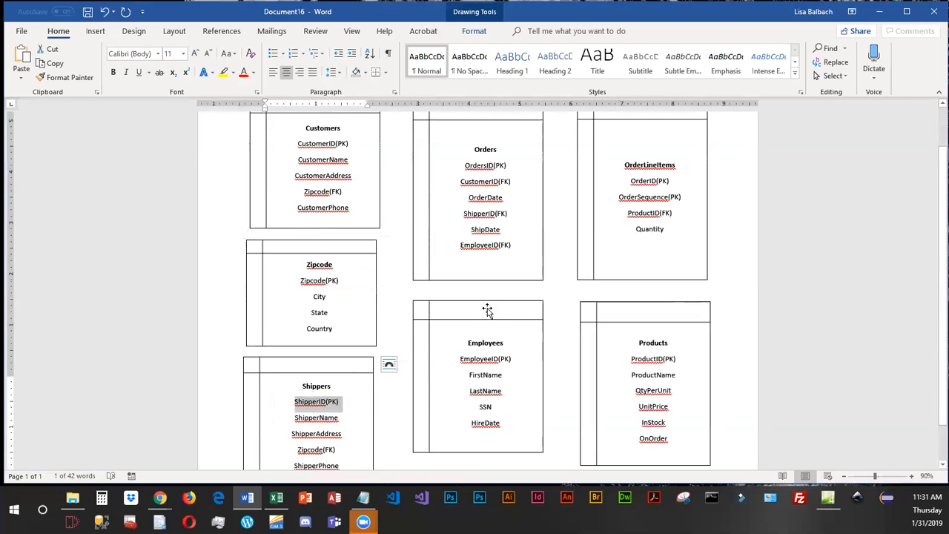
{"action": "left_click", "coordinate": [485, 451]}
{"action": "left_click_drag", "start_coordinate": [480, 452], "coordinate": [478, 453]}
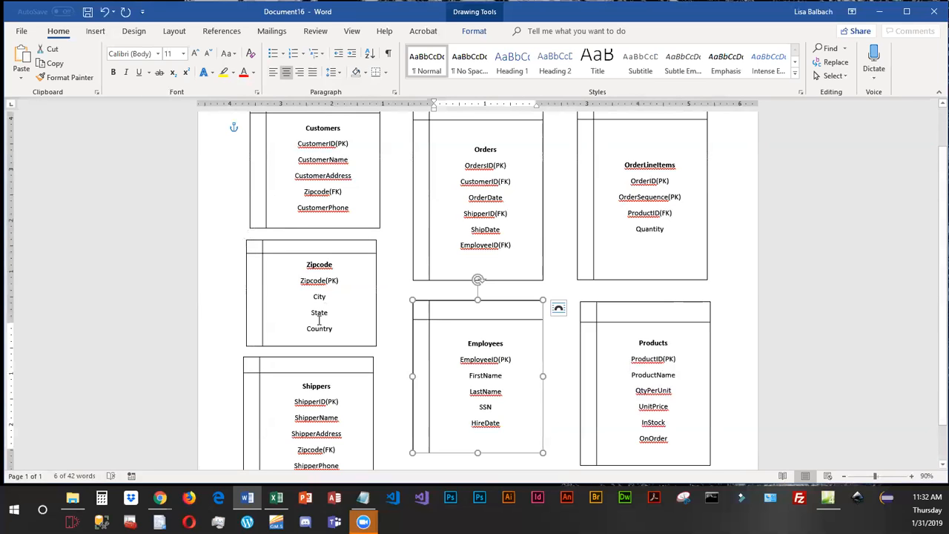
{"action": "left_click_drag", "start_coordinate": [332, 331], "coordinate": [312, 289]}
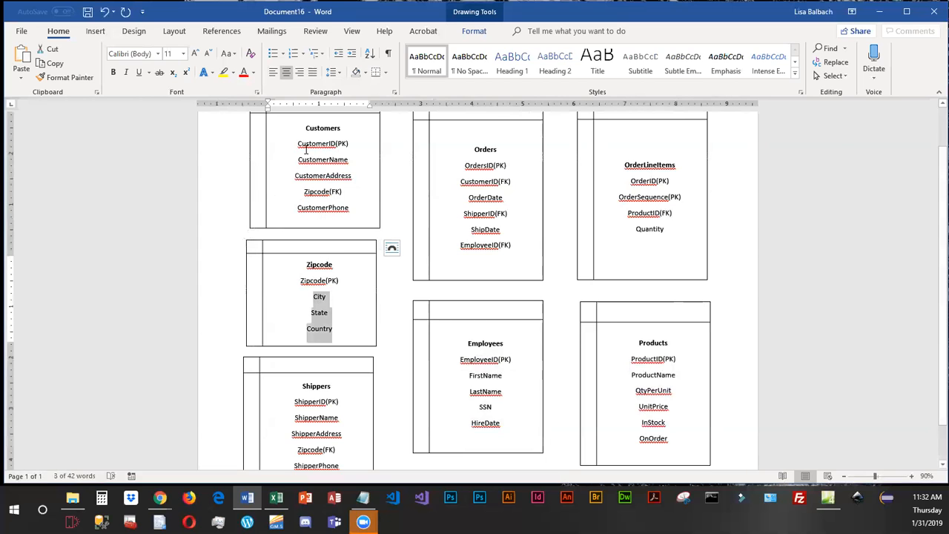
{"action": "scroll", "coordinate": [308, 337], "scroll_direction": "down", "scroll_amount": 1}
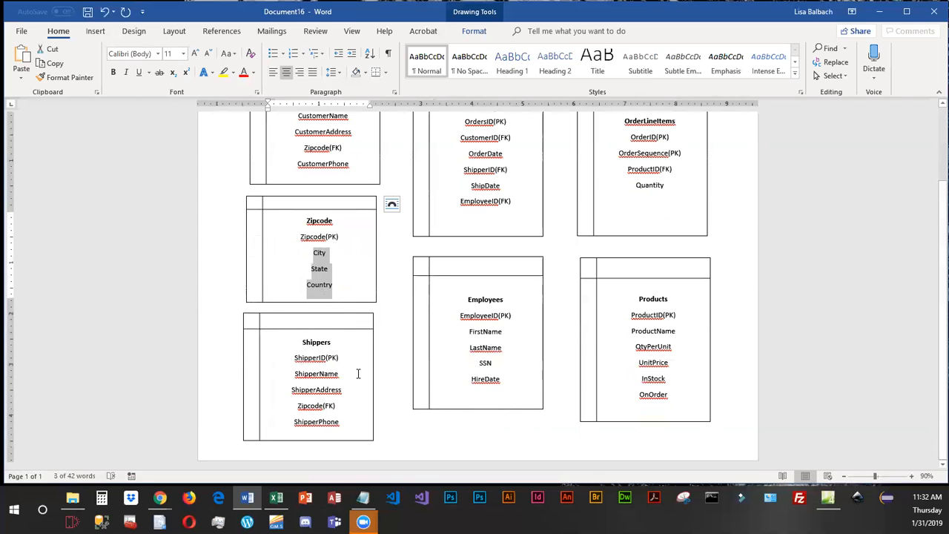
{"action": "scroll", "coordinate": [362, 374], "scroll_direction": "up", "scroll_amount": 1}
{"action": "scroll", "coordinate": [362, 374], "scroll_direction": "up", "scroll_amount": 1}
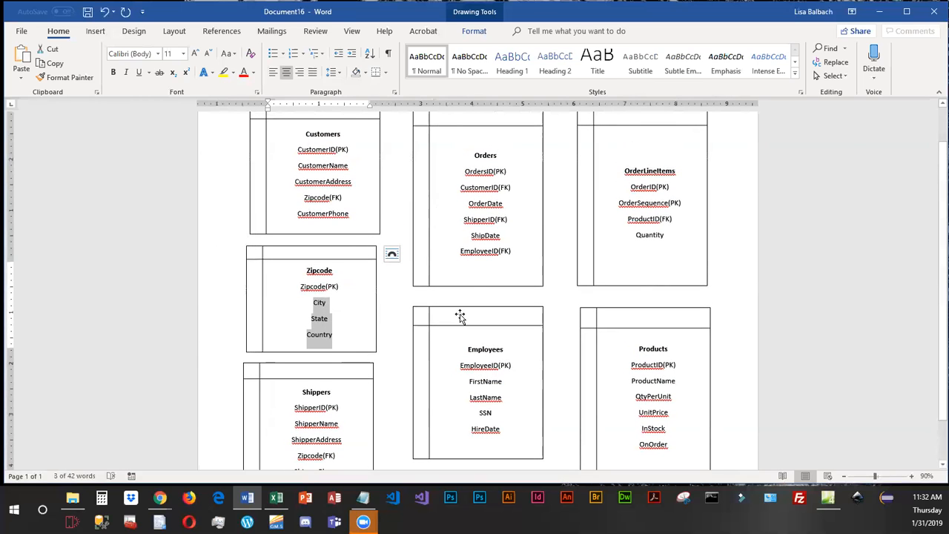
Draw a straight relationship line from CustomerID(PK) in Customers to CustomerID(FK) in Orders.
{"action": "left_click", "coordinate": [397, 361]}
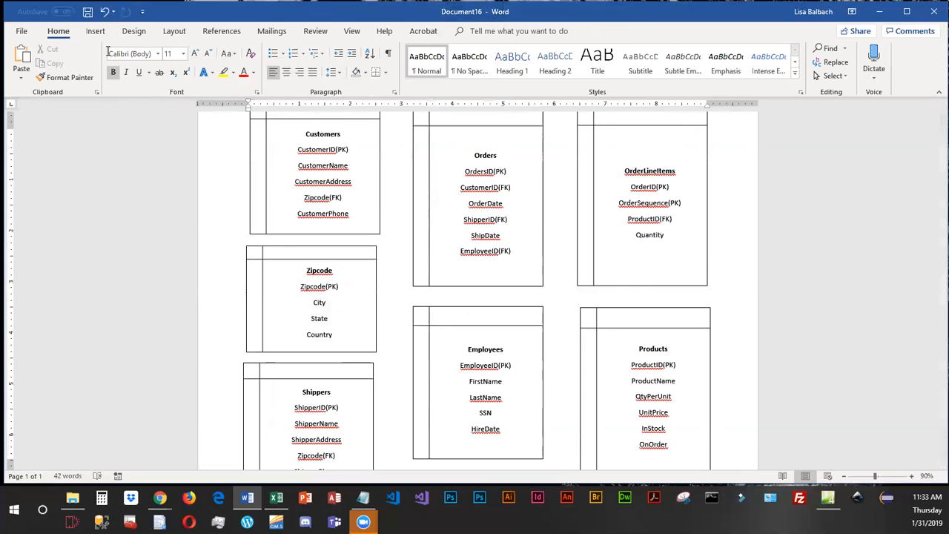
{"action": "left_click", "coordinate": [95, 30]}
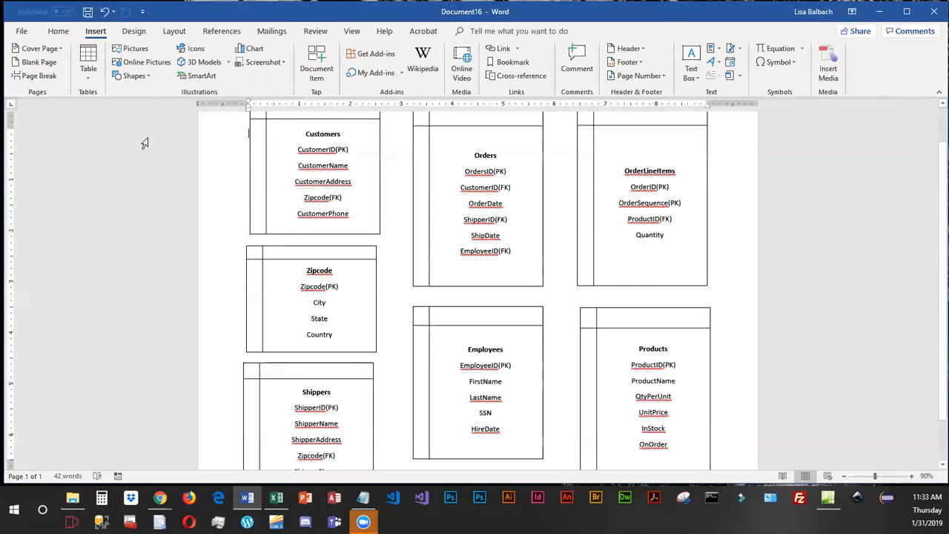
{"action": "left_click", "coordinate": [147, 78]}
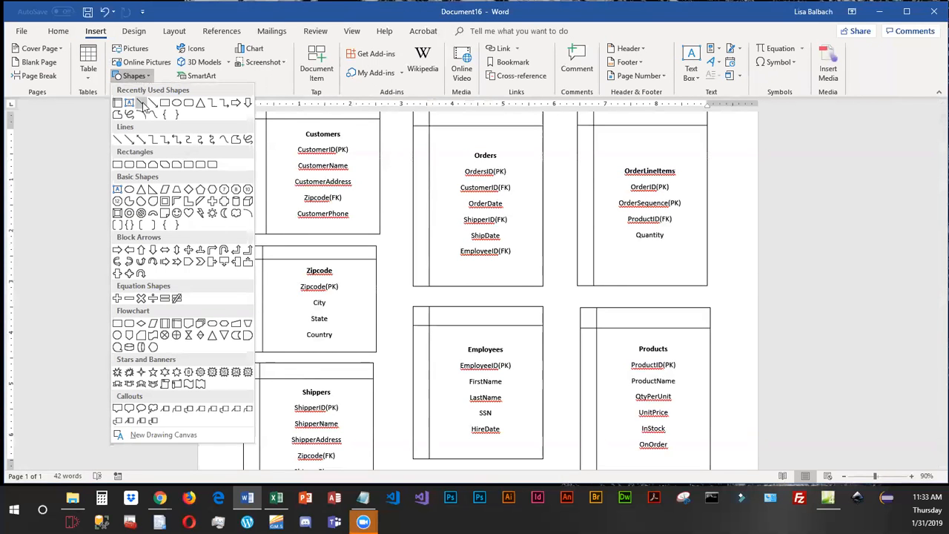
{"action": "left_click", "coordinate": [149, 106]}
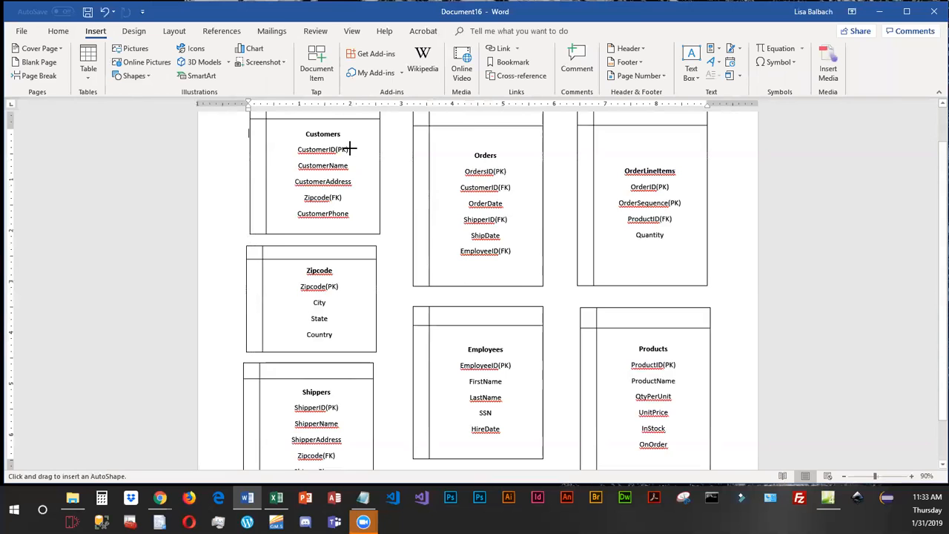
{"action": "left_click_drag", "start_coordinate": [349, 150], "coordinate": [460, 188]}
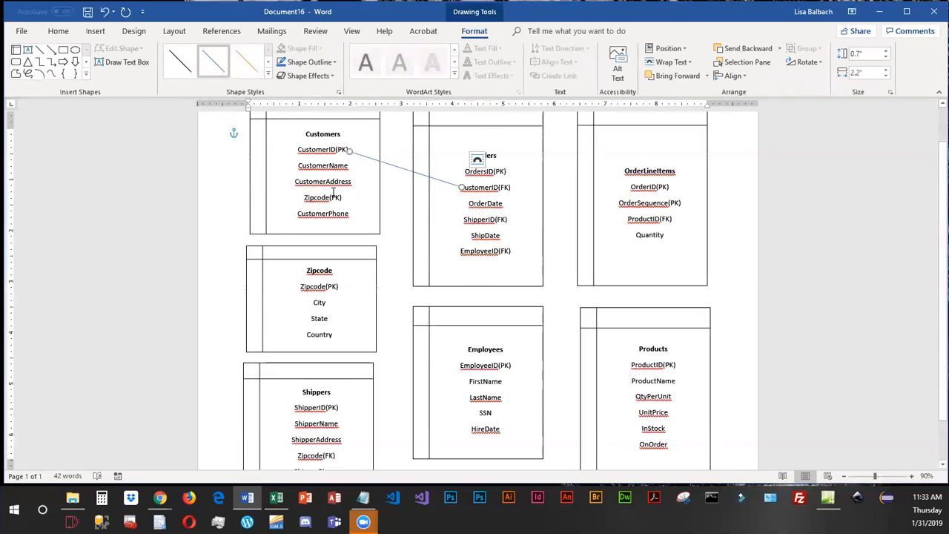
Connect Zipcode(PK) in the Zipcode box to Zipcode(FK) in Customers with three line segments running beside the fields.
{"action": "left_click", "coordinate": [40, 50]}
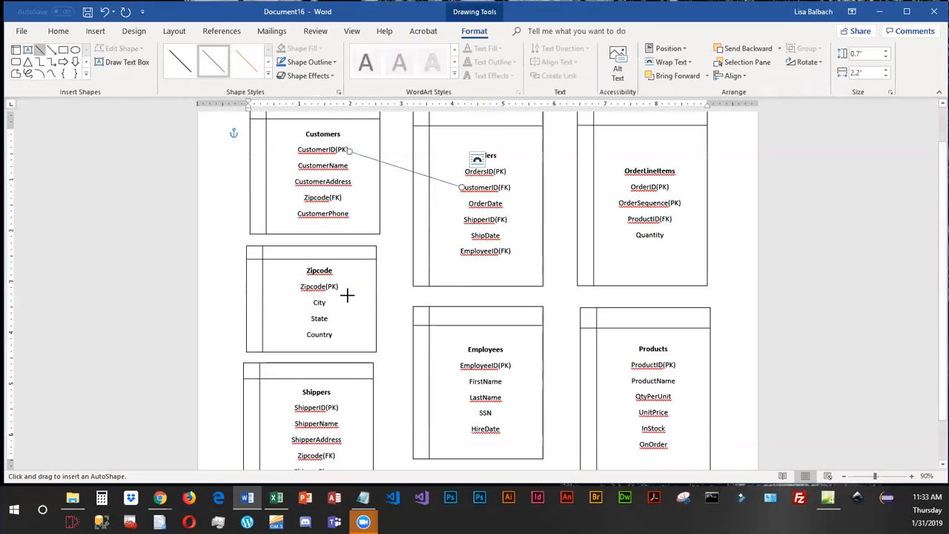
{"action": "left_click_drag", "start_coordinate": [341, 286], "coordinate": [360, 286]}
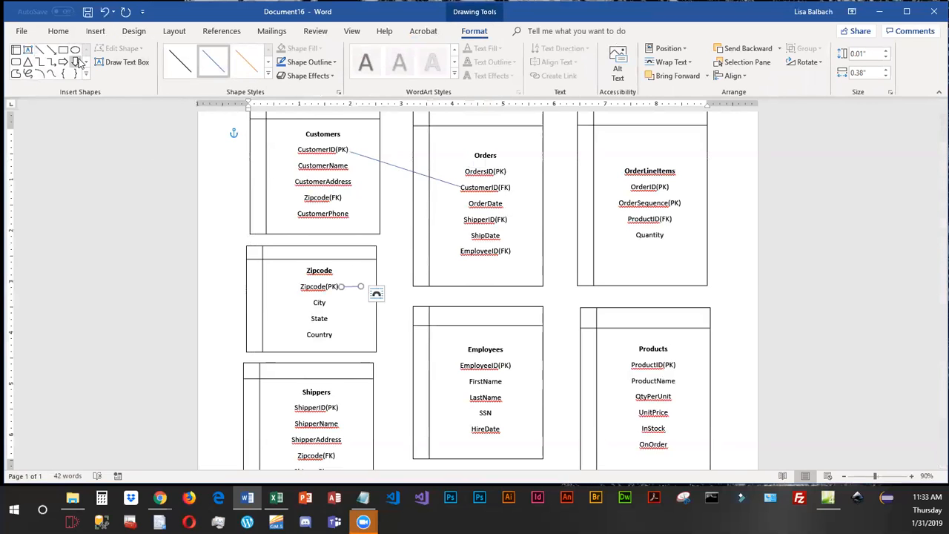
{"action": "left_click_drag", "start_coordinate": [361, 279], "coordinate": [362, 194]}
{"action": "left_click", "coordinate": [40, 49]}
{"action": "left_click_drag", "start_coordinate": [361, 195], "coordinate": [341, 199]}
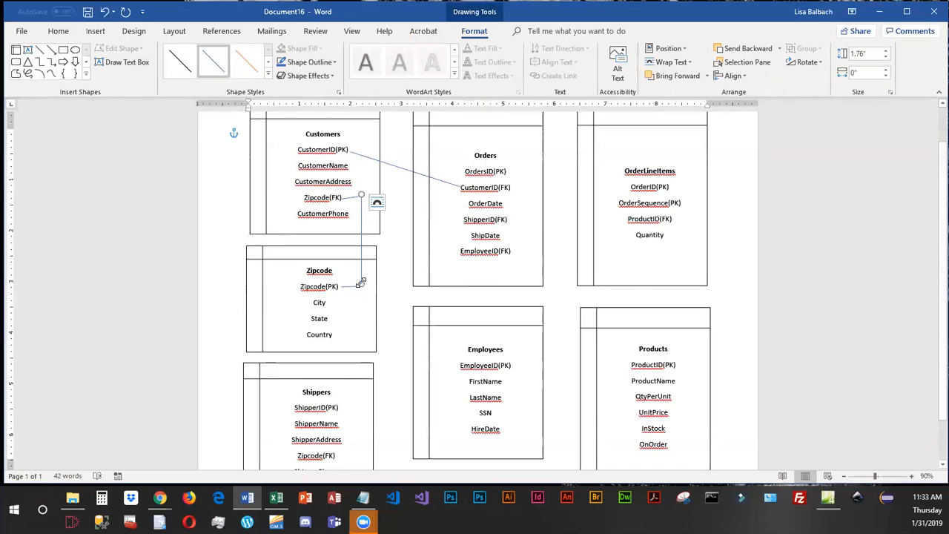
Adjust both ends of the vertical Zipcode-to-Customers segment to meet the short segments at each field.
{"action": "left_click", "coordinate": [362, 286]}
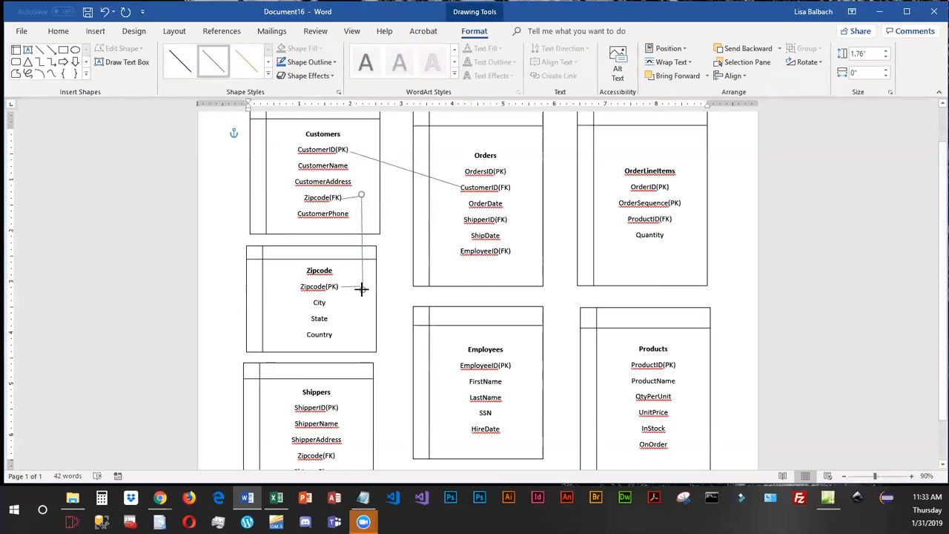
{"action": "left_click", "coordinate": [380, 308]}
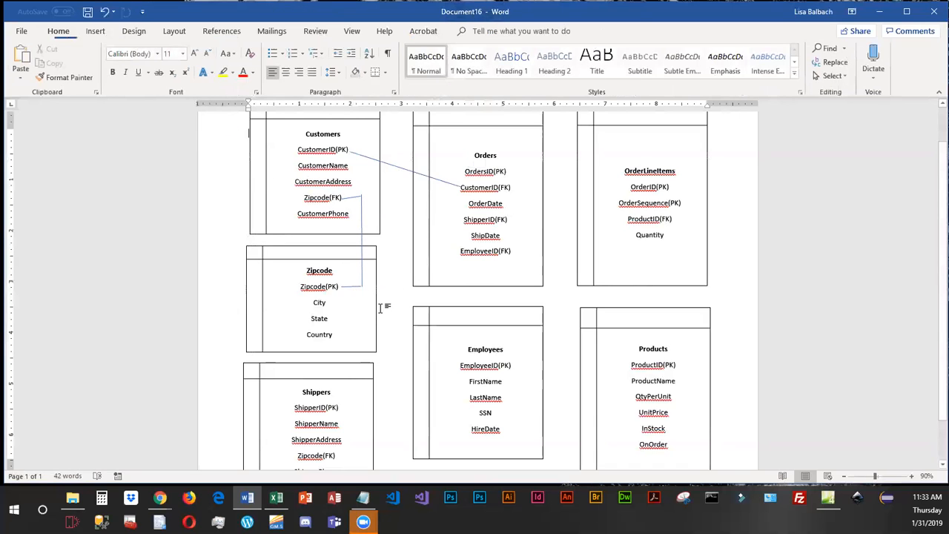
{"action": "left_click", "coordinate": [361, 211]}
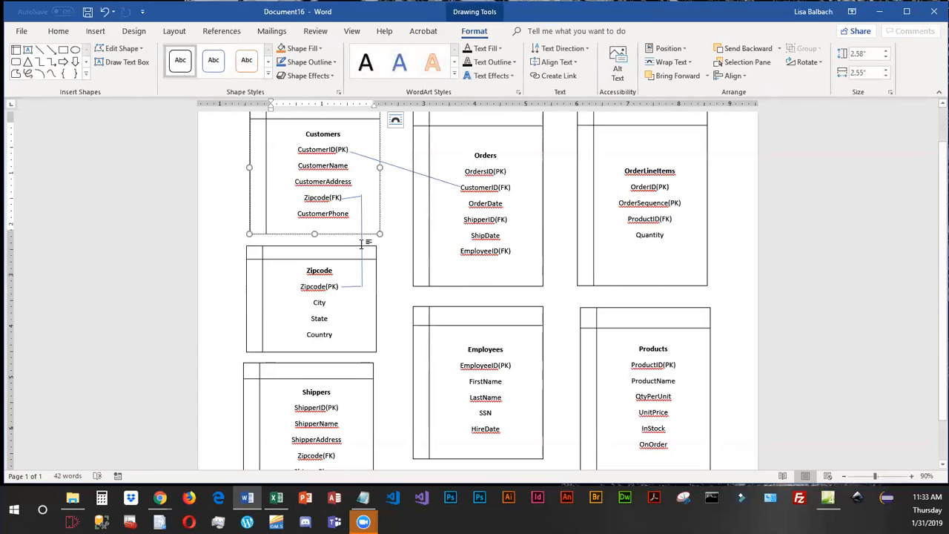
{"action": "mouse_move", "coordinate": [359, 194]}
{"action": "left_mouse_down"}
{"action": "mouse_move", "coordinate": [360, 218]}
{"action": "mouse_move", "coordinate": [359, 196]}
{"action": "mouse_move", "coordinate": [390, 193]}
{"action": "mouse_move", "coordinate": [362, 196]}
{"action": "left_mouse_up"}
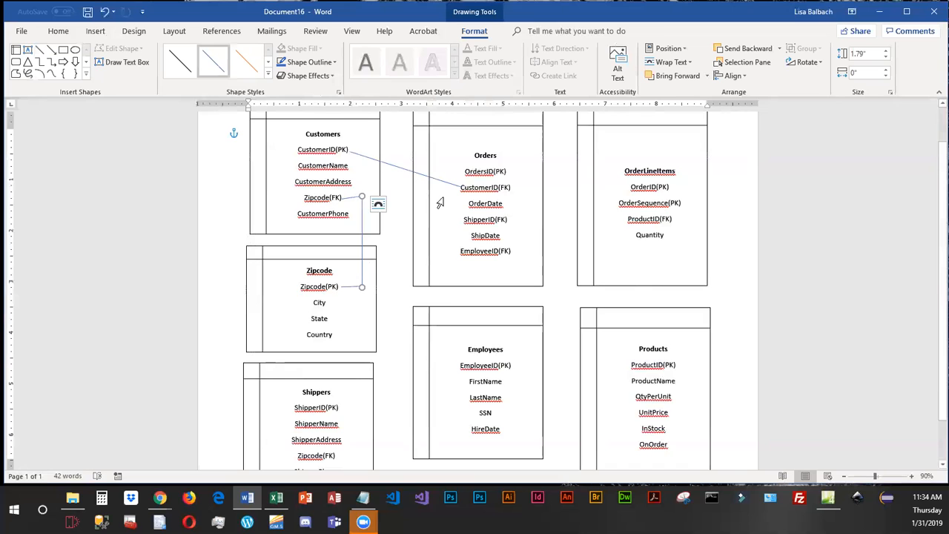
Connect Zipcode(PK) in the Zipcode box to Zipcode(FK) in Shippers with three line segments passing outside the Shippers box.
{"action": "scroll", "coordinate": [338, 333], "scroll_direction": "down", "scroll_amount": 1}
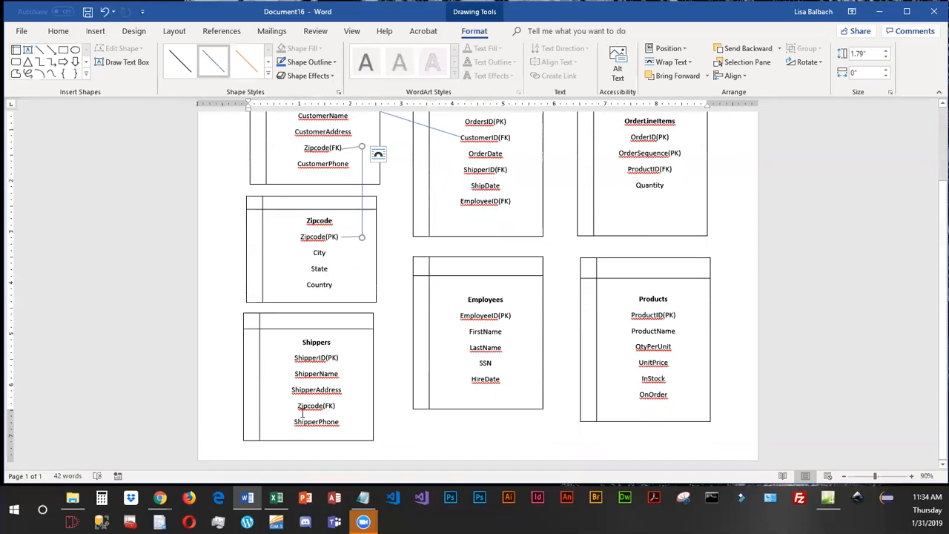
{"action": "left_click", "coordinate": [43, 49]}
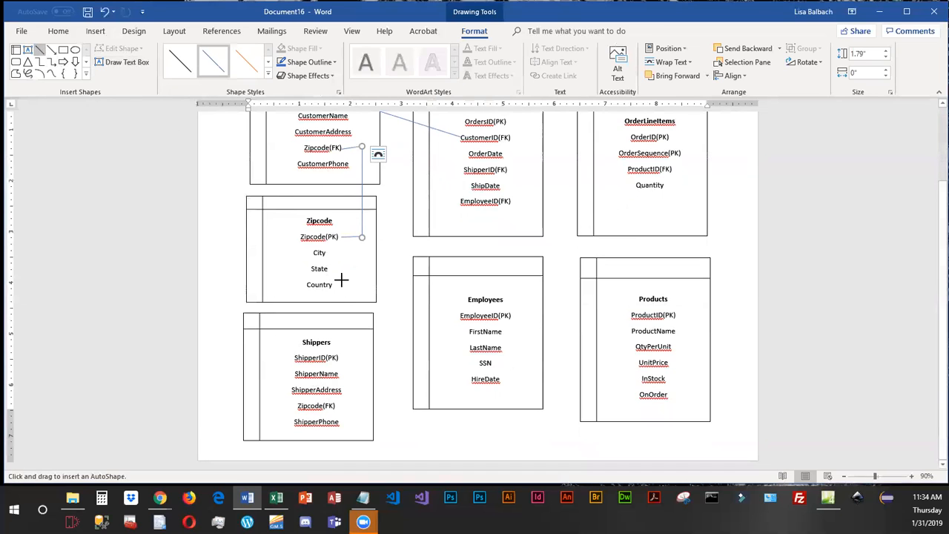
{"action": "left_click_drag", "start_coordinate": [341, 245], "coordinate": [390, 310]}
{"action": "left_click", "coordinate": [40, 50]}
{"action": "left_click_drag", "start_coordinate": [388, 309], "coordinate": [387, 414]}
{"action": "left_click", "coordinate": [40, 49]}
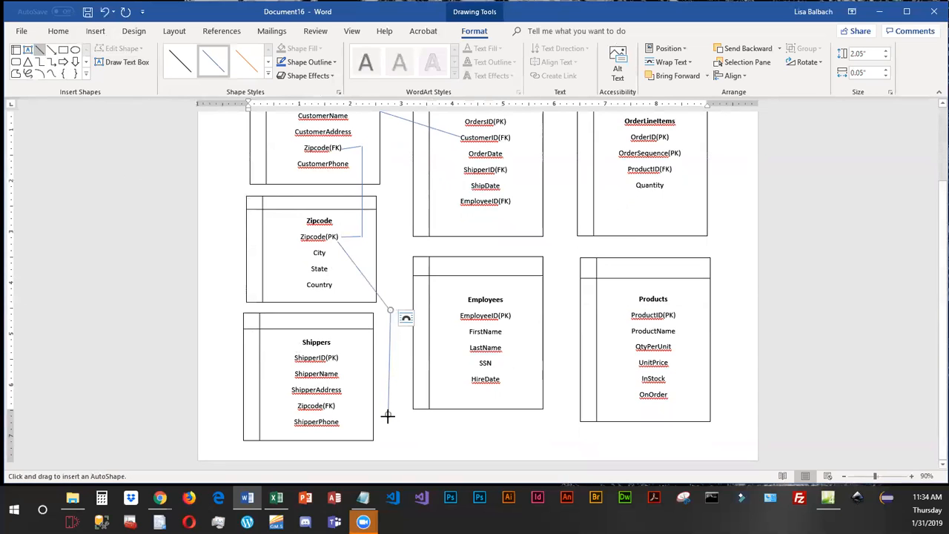
{"action": "left_click_drag", "start_coordinate": [388, 415], "coordinate": [336, 408]}
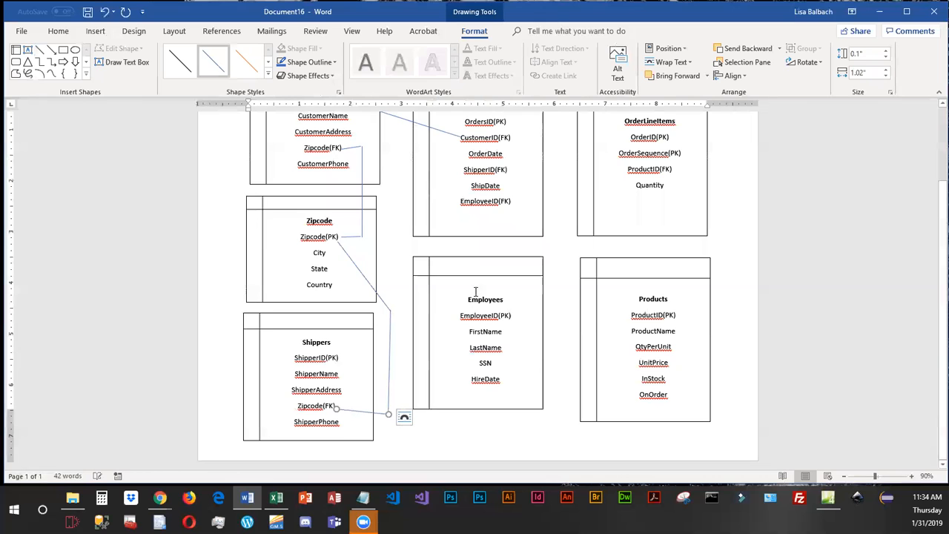
Draw a straight relationship line from ShipperID(PK) in Shippers to ShipperID(FK) in Orders.
{"action": "scroll", "coordinate": [418, 188], "scroll_direction": "up", "scroll_amount": 3}
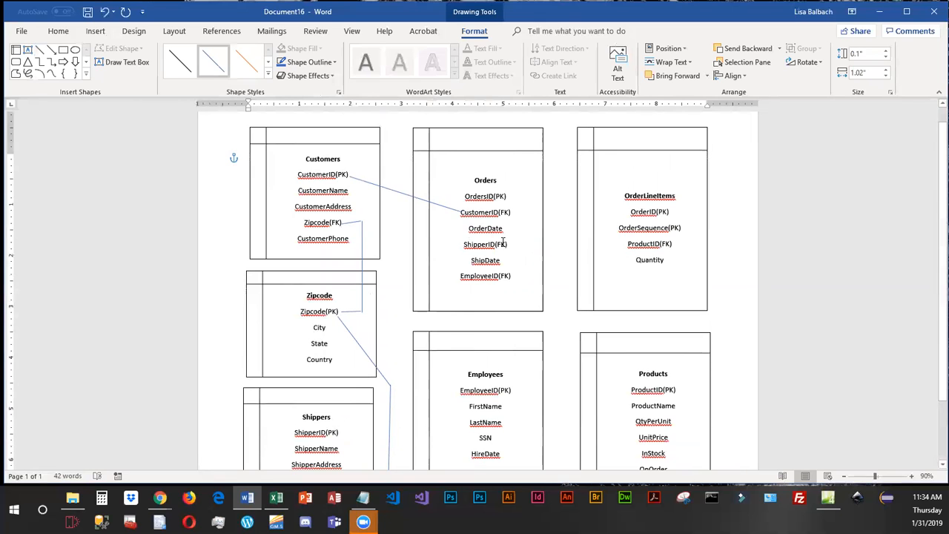
{"action": "scroll", "coordinate": [504, 242], "scroll_direction": "down", "scroll_amount": 1}
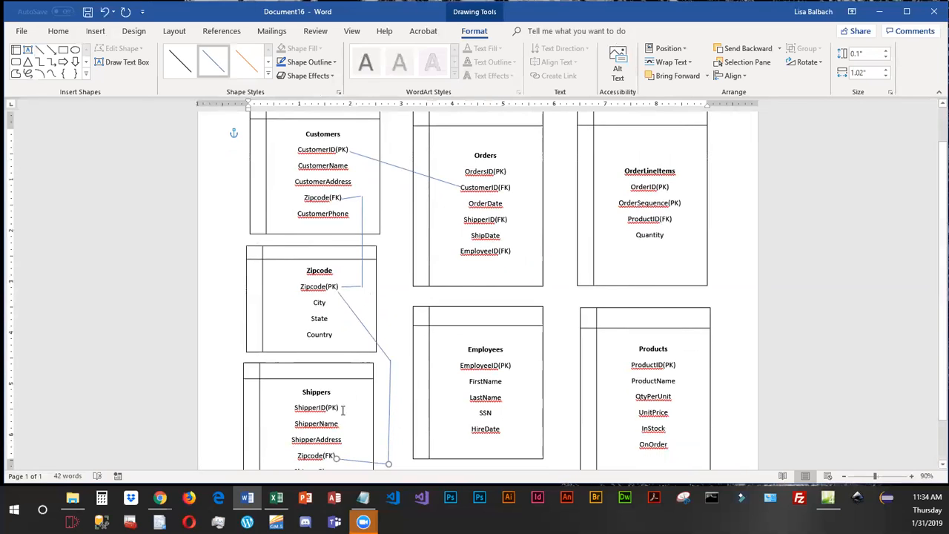
{"action": "left_click", "coordinate": [41, 50]}
{"action": "left_click_drag", "start_coordinate": [341, 406], "coordinate": [461, 219]}
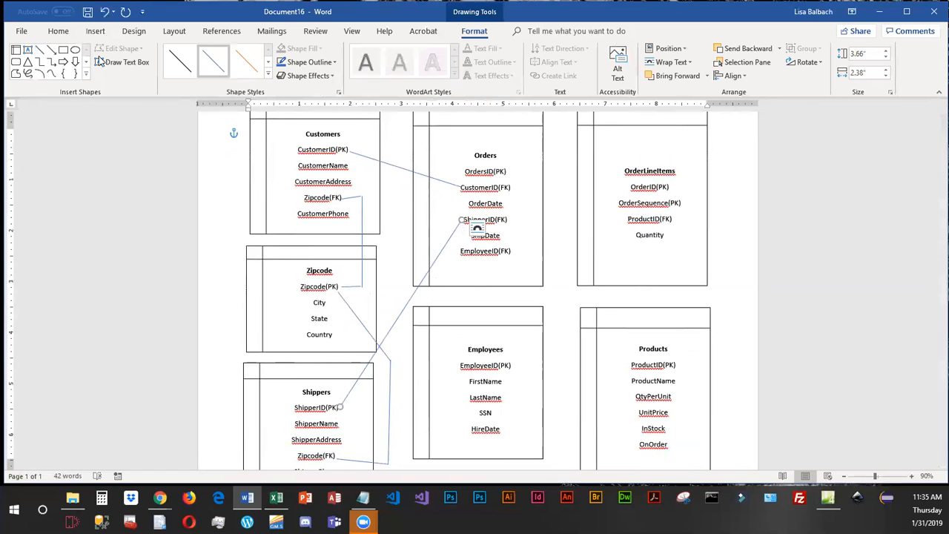
Connect EmployeeID(FK) in Orders to EmployeeID(PK) in Employees with three line segments routed outside the two boxes.
{"action": "left_click", "coordinate": [37, 48]}
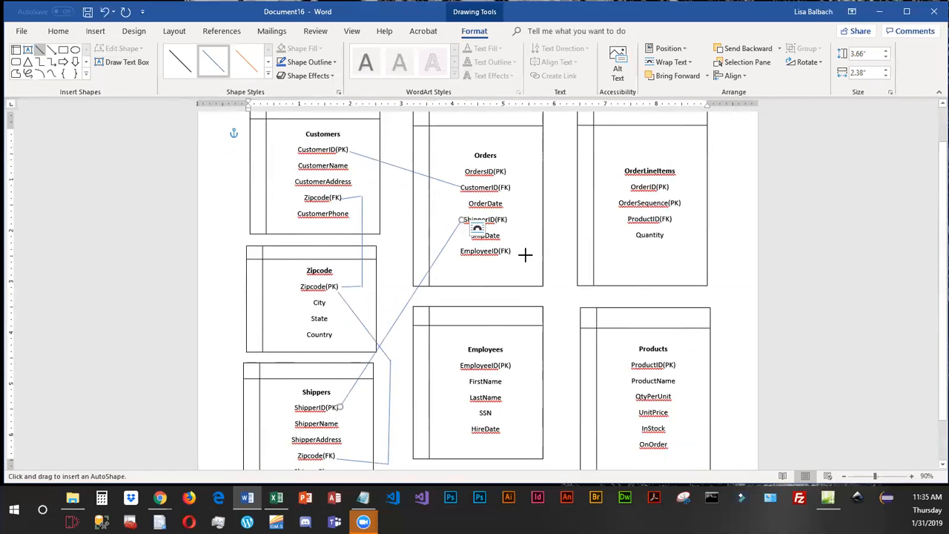
{"action": "left_click_drag", "start_coordinate": [517, 251], "coordinate": [554, 279]}
{"action": "left_click", "coordinate": [40, 49]}
{"action": "left_click_drag", "start_coordinate": [552, 279], "coordinate": [554, 364]}
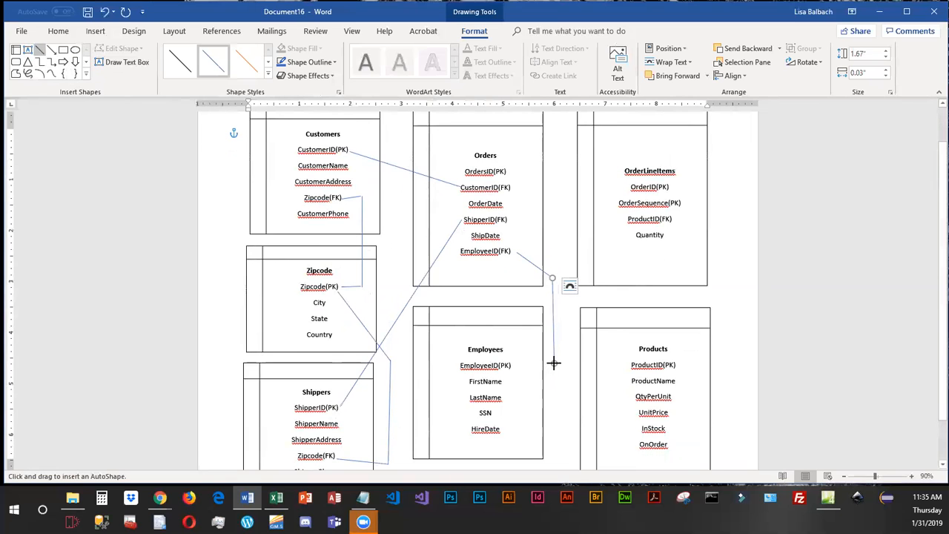
{"action": "left_click_drag", "start_coordinate": [554, 361], "coordinate": [513, 365]}
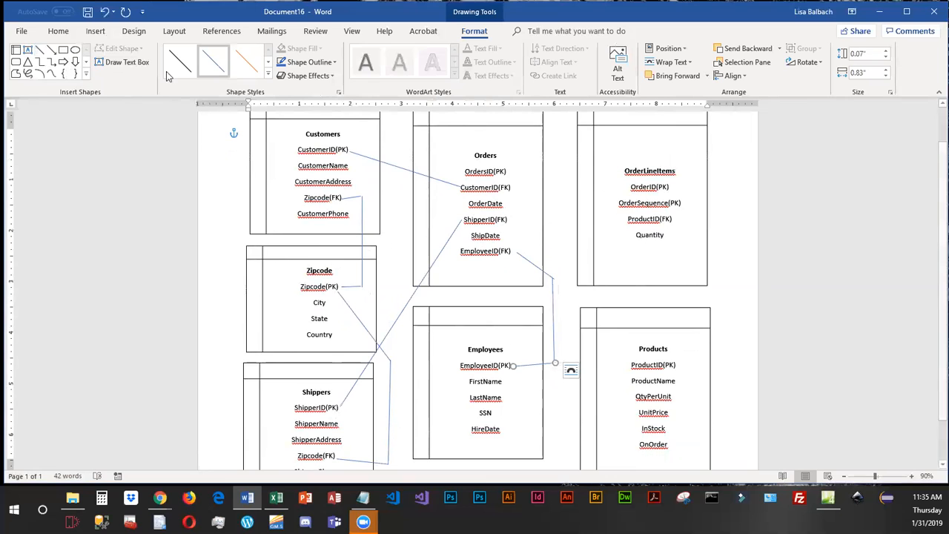
Draw lines linking OrdersID(PK) in Orders to OrderID(PK) in OrderLineItems, and ProductID(PK) in Products to ProductID(FK) in OrderLineItems.
{"action": "left_click", "coordinate": [39, 50]}
{"action": "left_click_drag", "start_coordinate": [507, 172], "coordinate": [626, 188]}
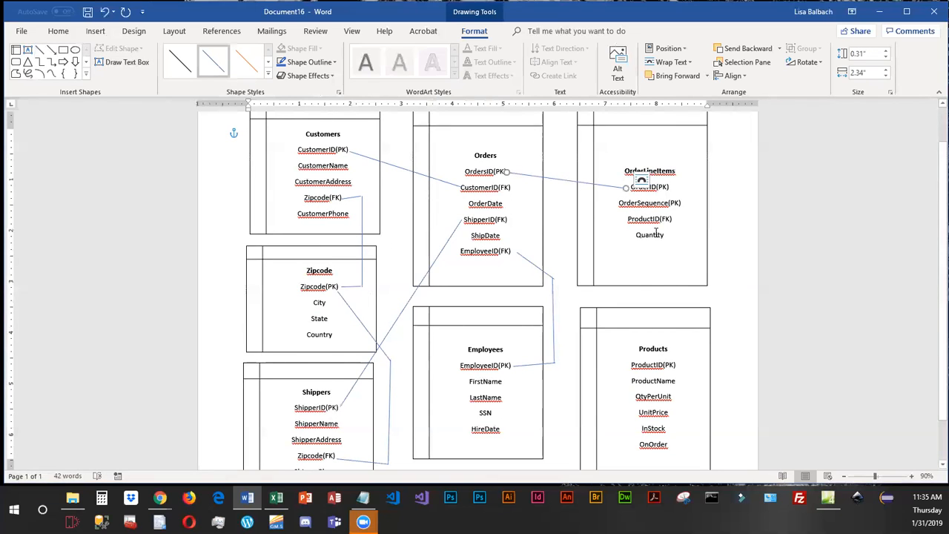
{"action": "left_click", "coordinate": [40, 48]}
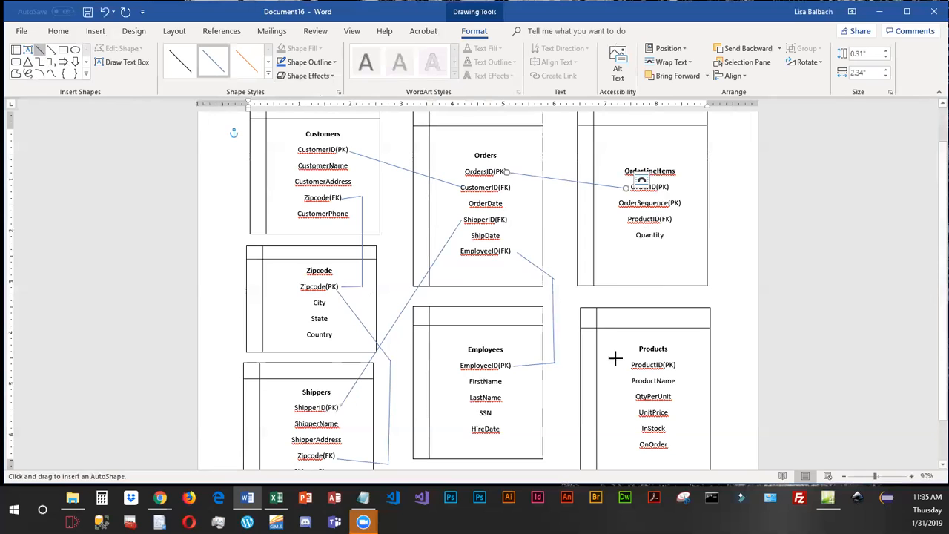
{"action": "mouse_move", "coordinate": [680, 365]}
{"action": "left_mouse_down"}
{"action": "mouse_move", "coordinate": [695, 333]}
{"action": "mouse_move", "coordinate": [796, 333]}
{"action": "mouse_move", "coordinate": [742, 320]}
{"action": "mouse_move", "coordinate": [716, 287]}
{"action": "left_mouse_up"}
{"action": "left_click", "coordinate": [41, 50]}
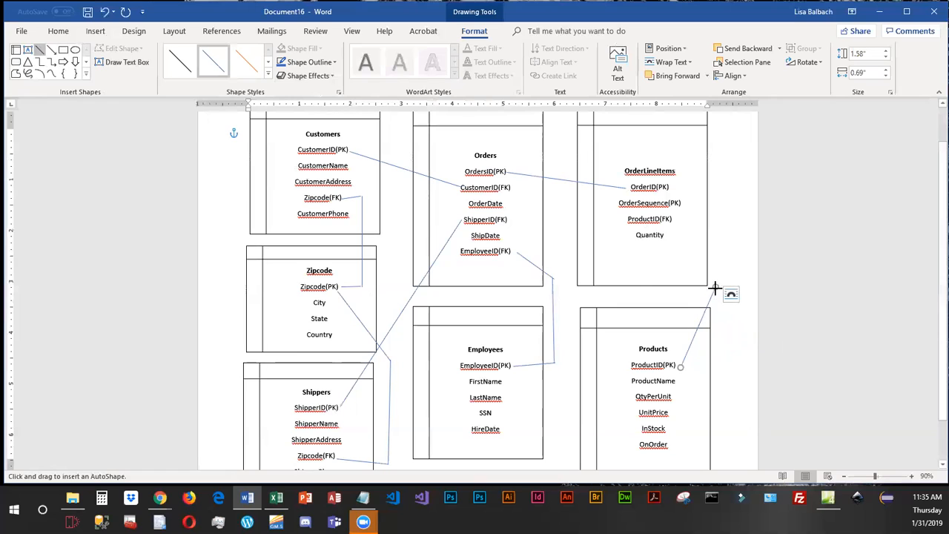
{"action": "left_click_drag", "start_coordinate": [715, 286], "coordinate": [673, 219]}
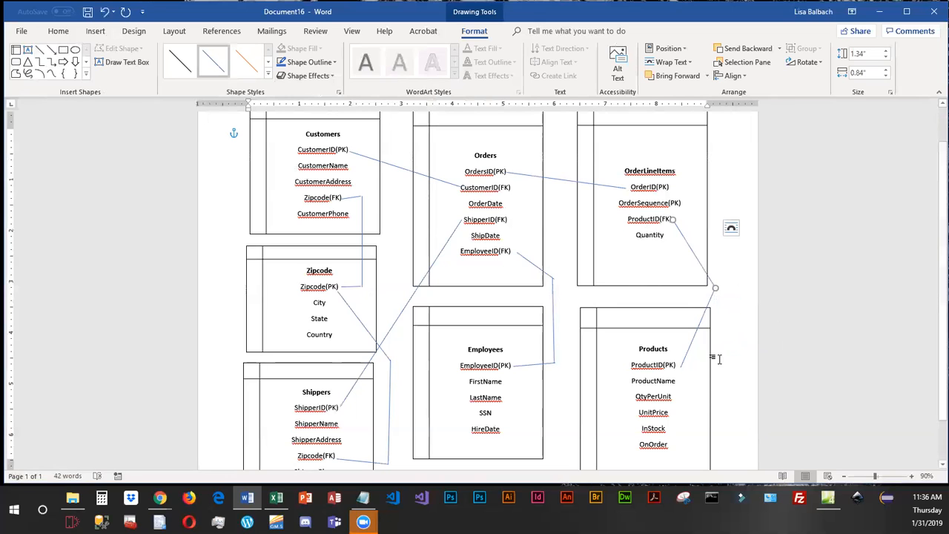
Insert a simple text box containing 1 and shrink it to about 0.29" high by 0.37" wide.
{"action": "left_click", "coordinate": [96, 31]}
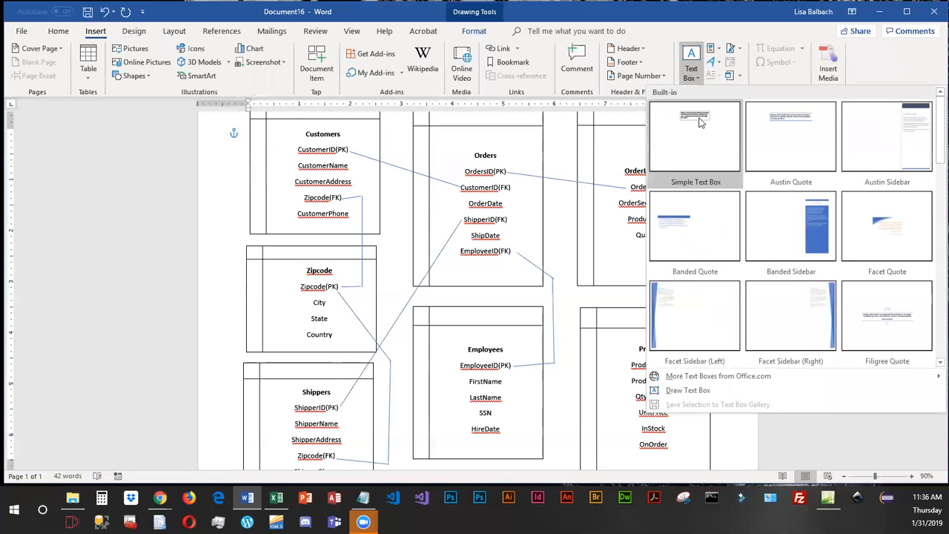
{"action": "left_click", "coordinate": [701, 122]}
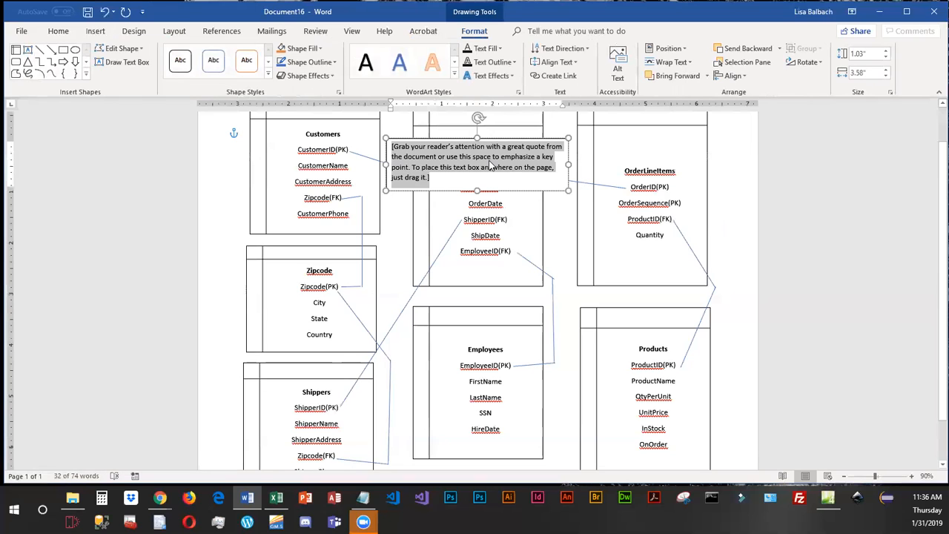
{"action": "type", "text": "1"}
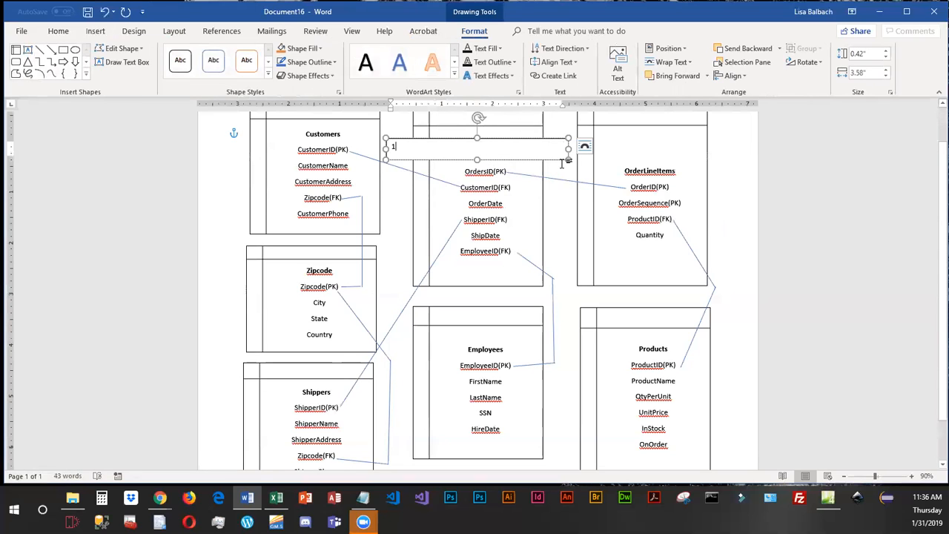
{"action": "left_click_drag", "start_coordinate": [569, 149], "coordinate": [404, 152]}
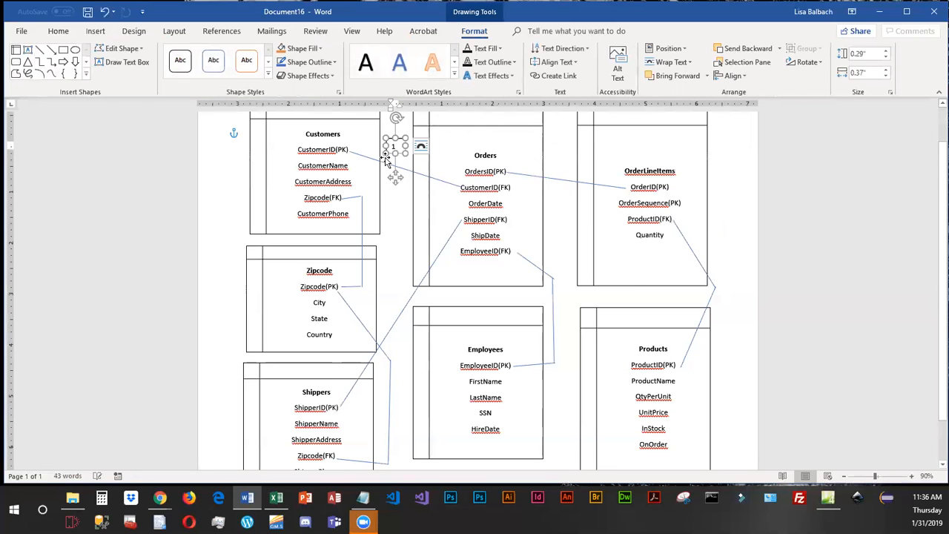
{"action": "left_click", "coordinate": [389, 209]}
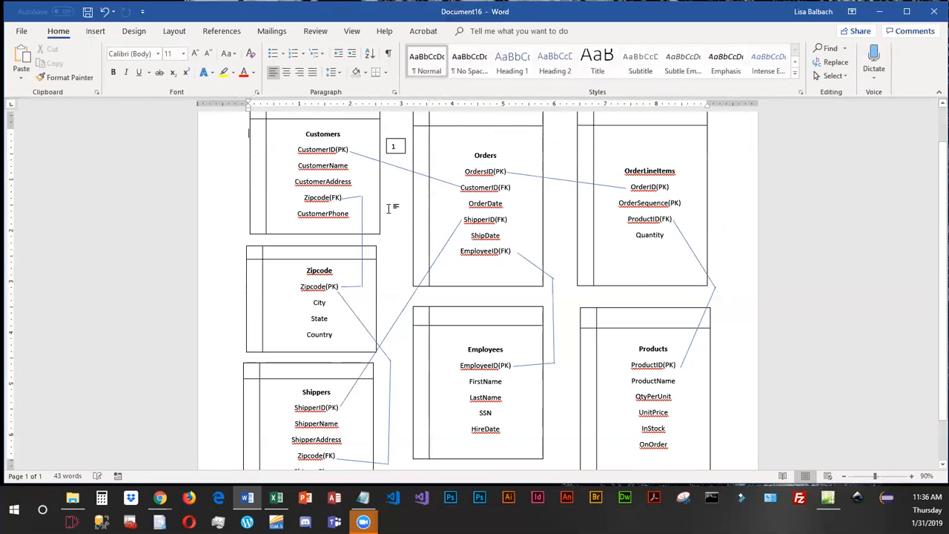
Remove the outline and fill of the "1" text box and place it beside CustomerID(PK) in Customers.
{"action": "left_click", "coordinate": [398, 152]}
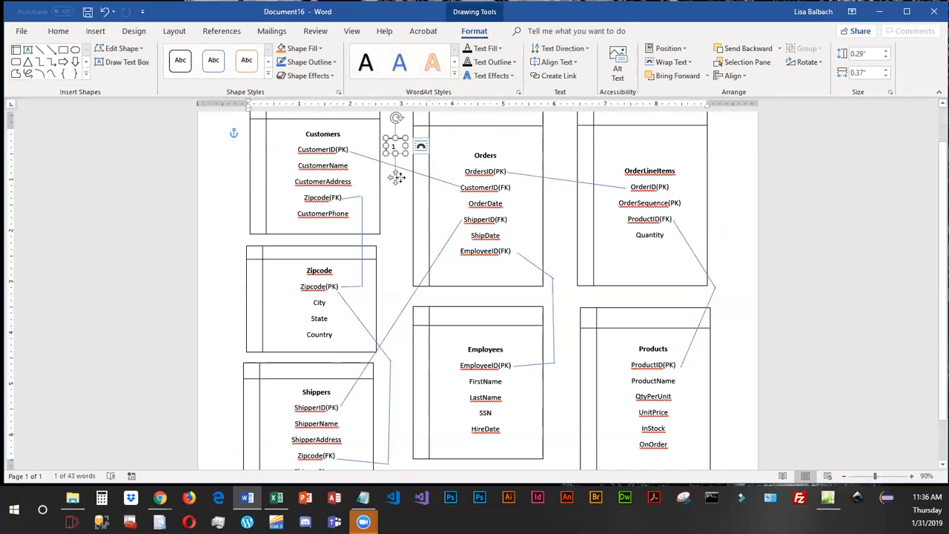
{"action": "mouse_move", "coordinate": [396, 177]}
{"action": "left_mouse_down"}
{"action": "mouse_move", "coordinate": [392, 205]}
{"action": "mouse_move", "coordinate": [394, 180]}
{"action": "left_mouse_up"}
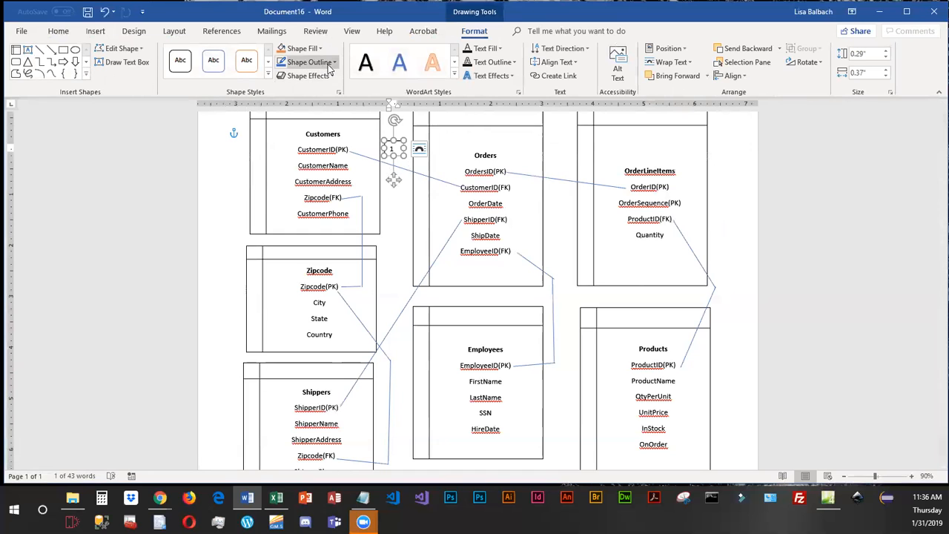
{"action": "left_click", "coordinate": [332, 61]}
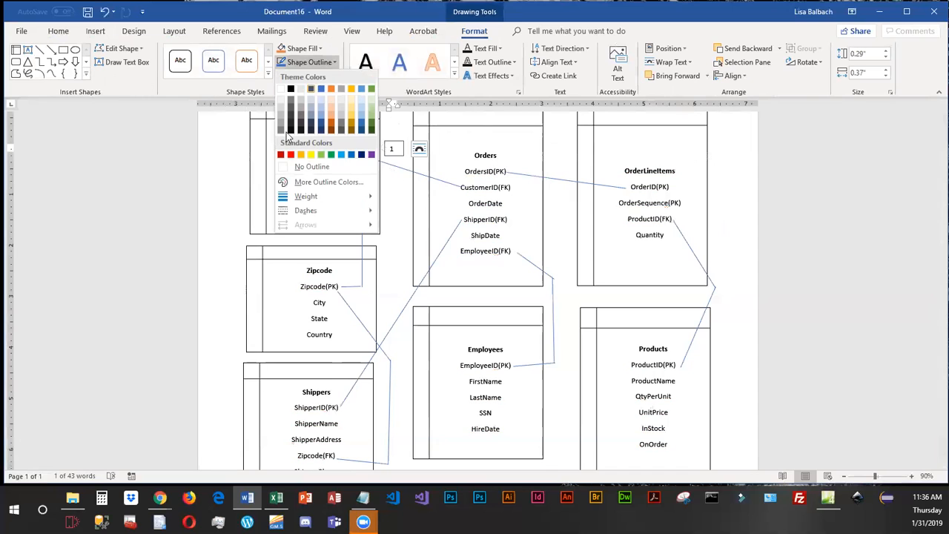
{"action": "left_click", "coordinate": [309, 168]}
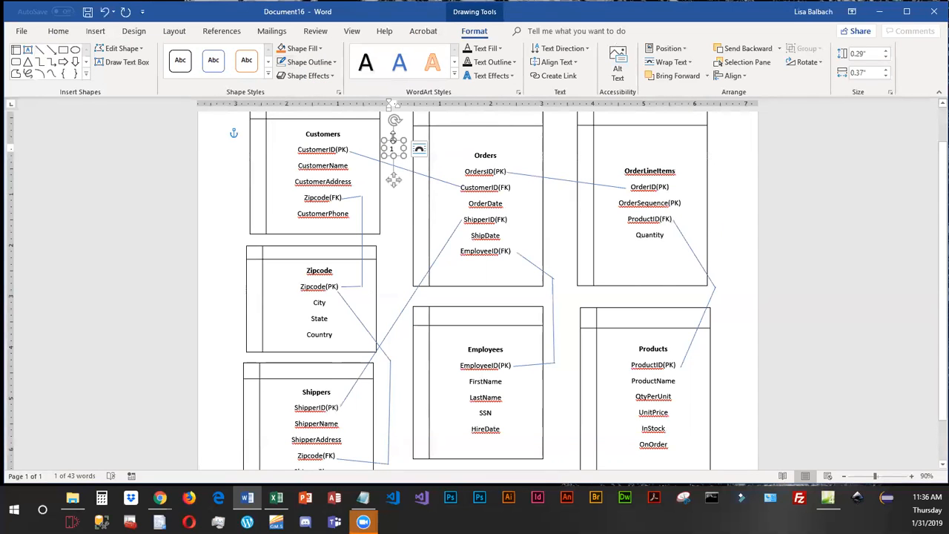
{"action": "left_click", "coordinate": [321, 48]}
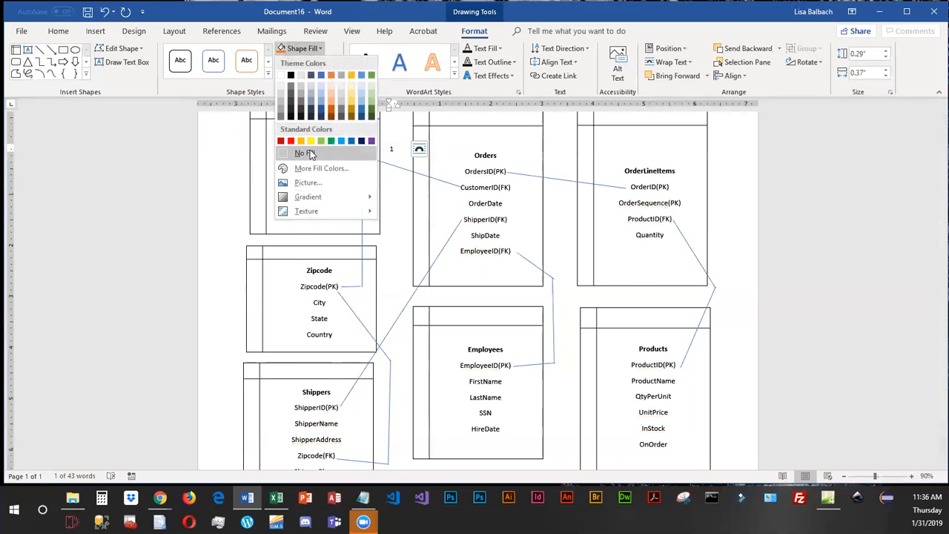
{"action": "left_click", "coordinate": [310, 151]}
{"action": "left_click_drag", "start_coordinate": [393, 179], "coordinate": [357, 179]}
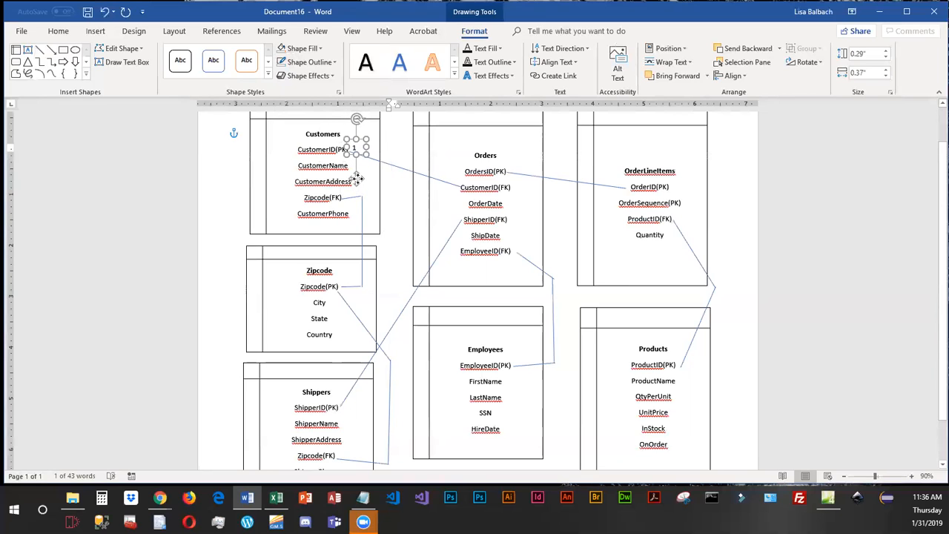
Copy the "1" label and place the duplicate beside OrdersID(PK) in Orders.
{"action": "left_click", "coordinate": [58, 30]}
{"action": "left_click", "coordinate": [53, 65]}
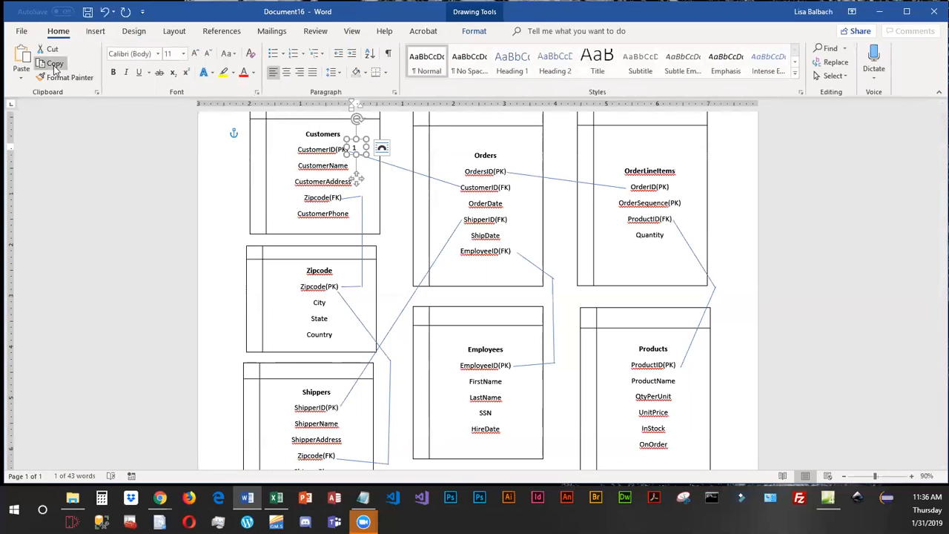
{"action": "left_click", "coordinate": [22, 59]}
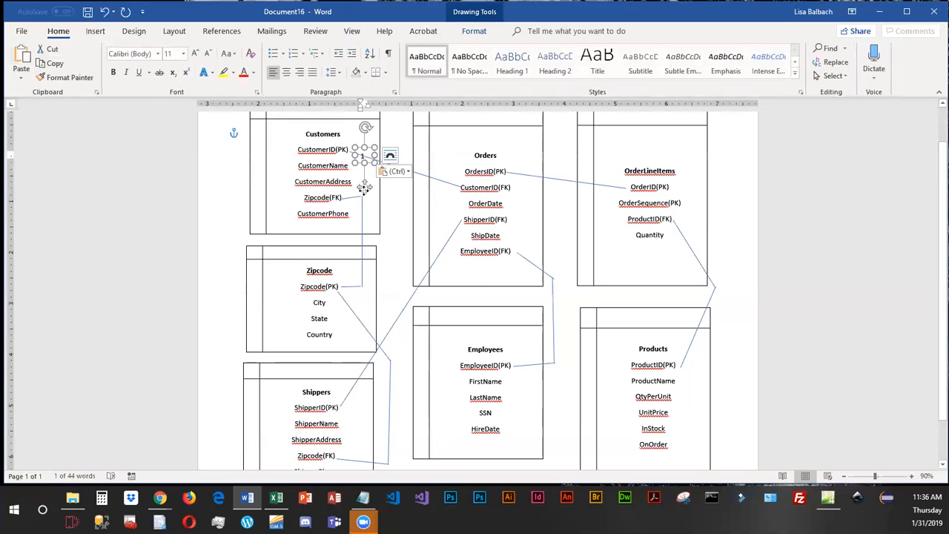
{"action": "left_click_drag", "start_coordinate": [365, 186], "coordinate": [513, 200]}
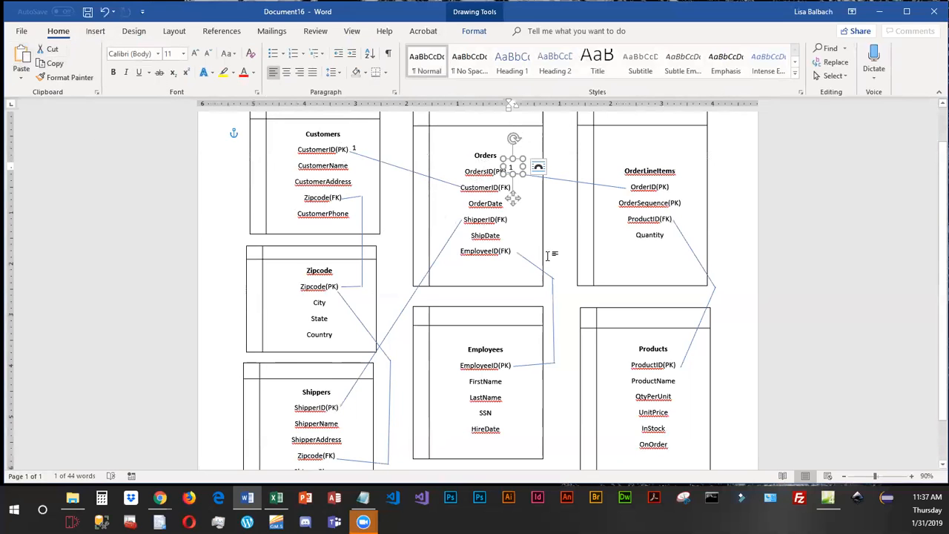
{"action": "mouse_move", "coordinate": [514, 200]}
{"action": "left_mouse_down"}
{"action": "mouse_move", "coordinate": [548, 235]}
{"action": "mouse_move", "coordinate": [516, 200]}
{"action": "left_mouse_up"}
Place copies of the "1" label beside ProductID(PK) in Products and EmployeeID(PK) in Employees.
{"action": "left_click", "coordinate": [50, 63]}
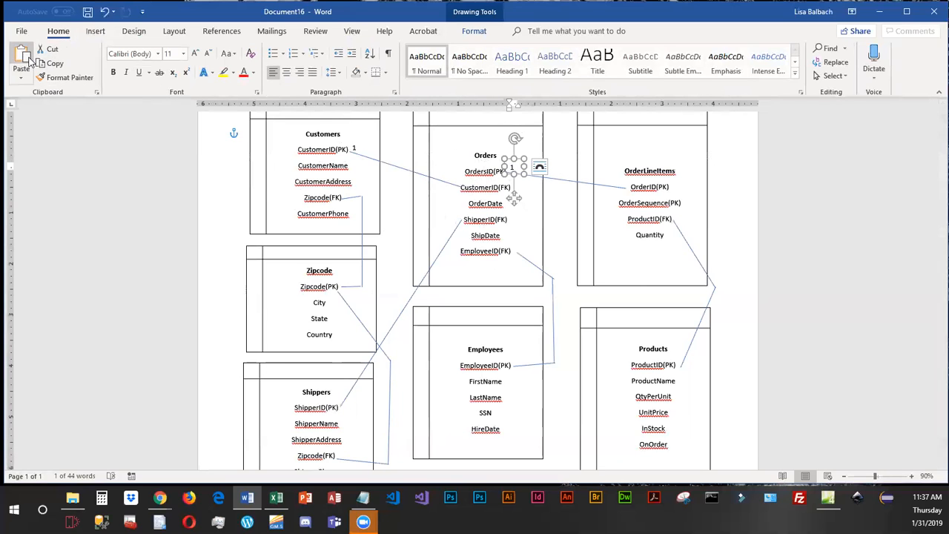
{"action": "left_click", "coordinate": [21, 59]}
{"action": "left_click_drag", "start_coordinate": [522, 207], "coordinate": [682, 398]}
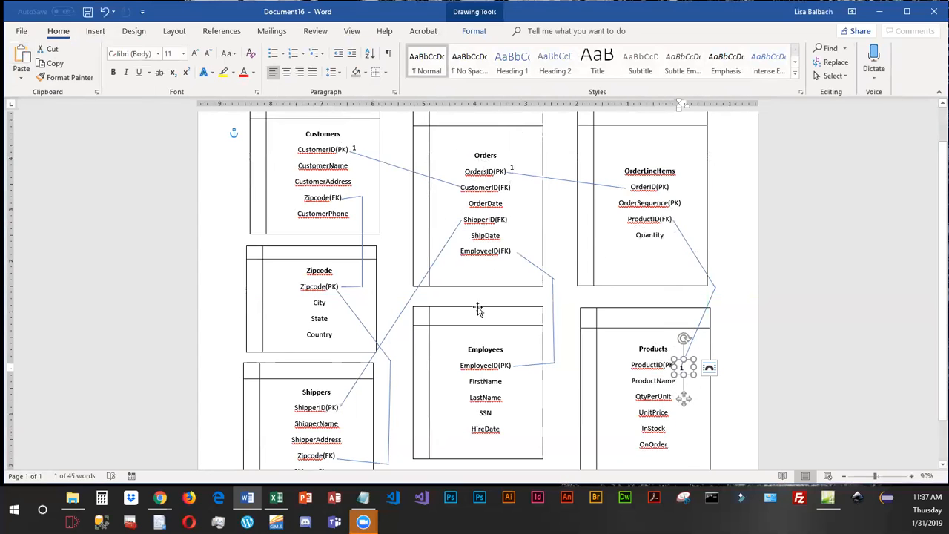
{"action": "left_click", "coordinate": [57, 66]}
{"action": "key", "text": "ctrl+v"}
{"action": "left_click_drag", "start_coordinate": [693, 406], "coordinate": [519, 395]}
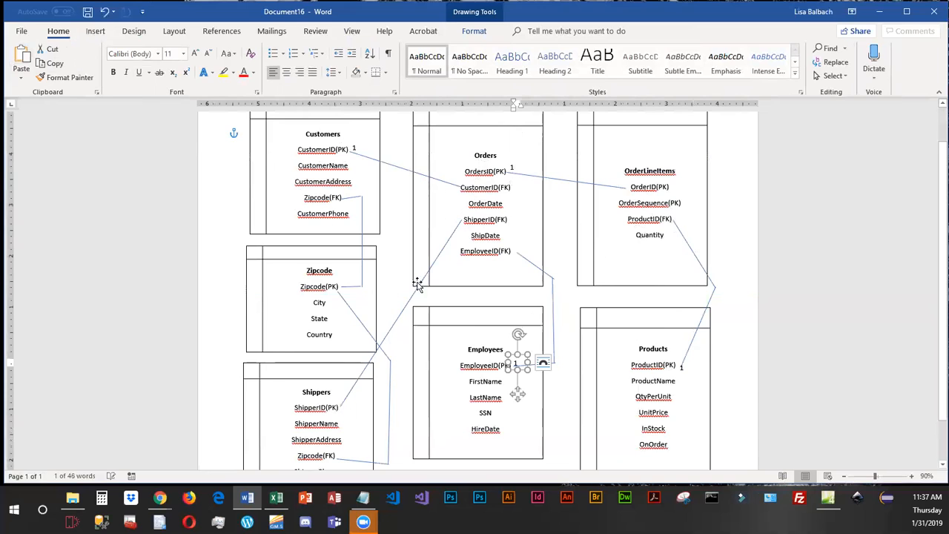
Place copies of the "1" label beside ShipperID(PK) in Shippers and Zipcode(PK) in the Zipcode box.
{"action": "left_click", "coordinate": [21, 61]}
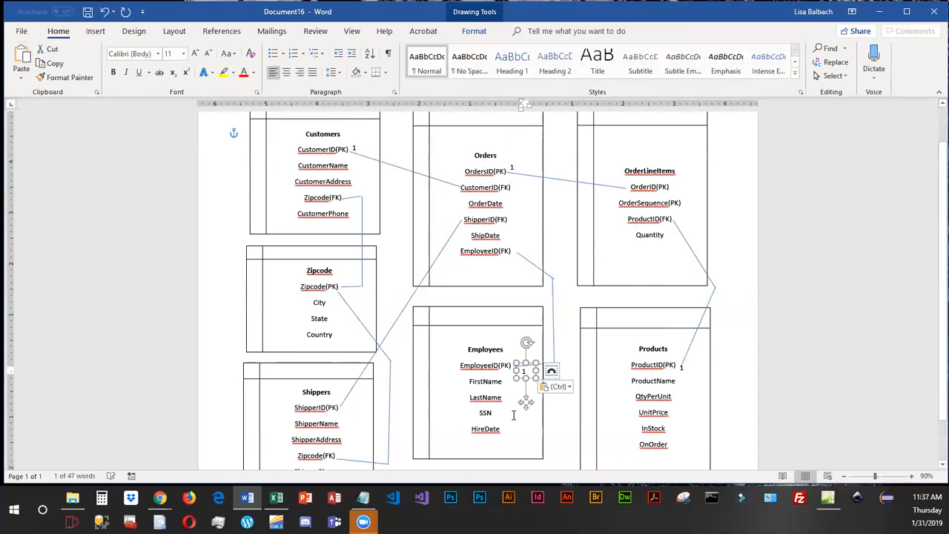
{"action": "left_click_drag", "start_coordinate": [525, 400], "coordinate": [349, 439]}
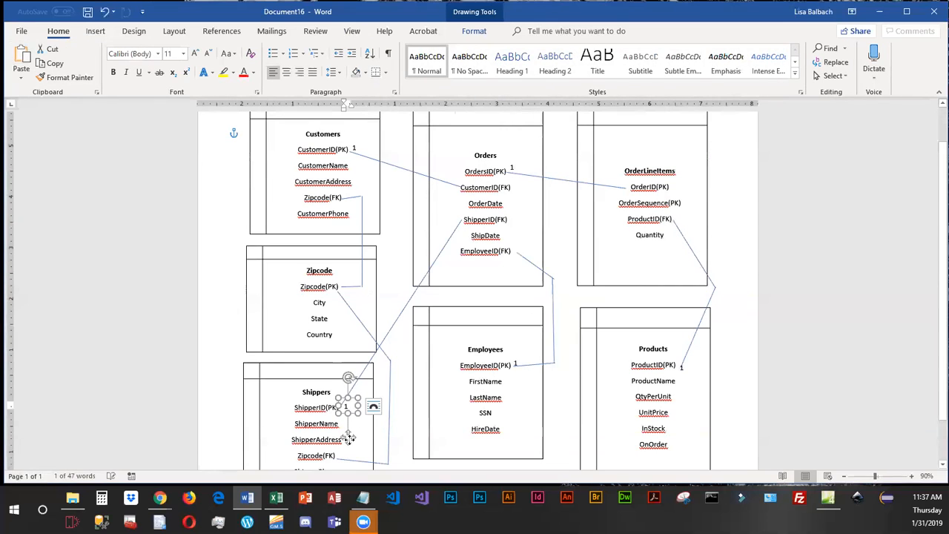
{"action": "left_click", "coordinate": [408, 395]}
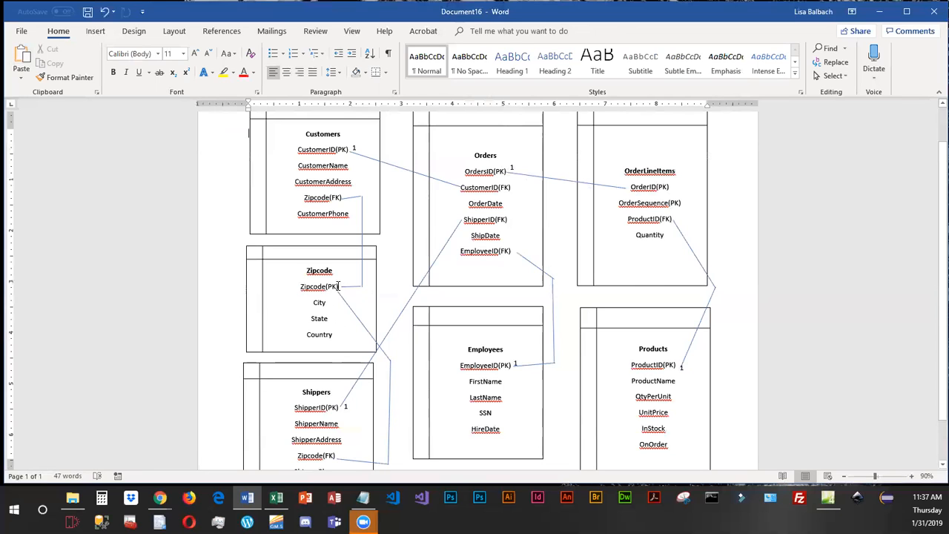
{"action": "left_click", "coordinate": [21, 60]}
{"action": "left_click_drag", "start_coordinate": [258, 186], "coordinate": [344, 320]}
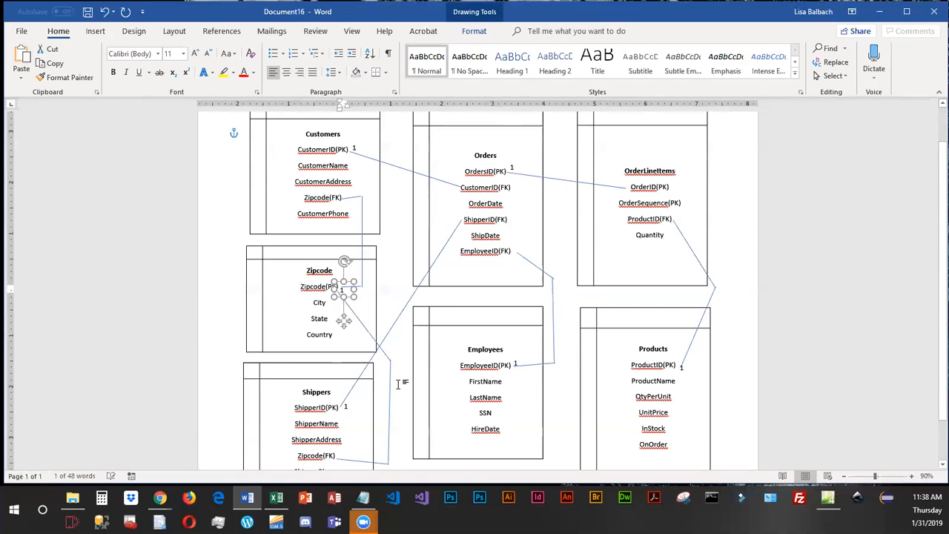
{"action": "left_click", "coordinate": [401, 273]}
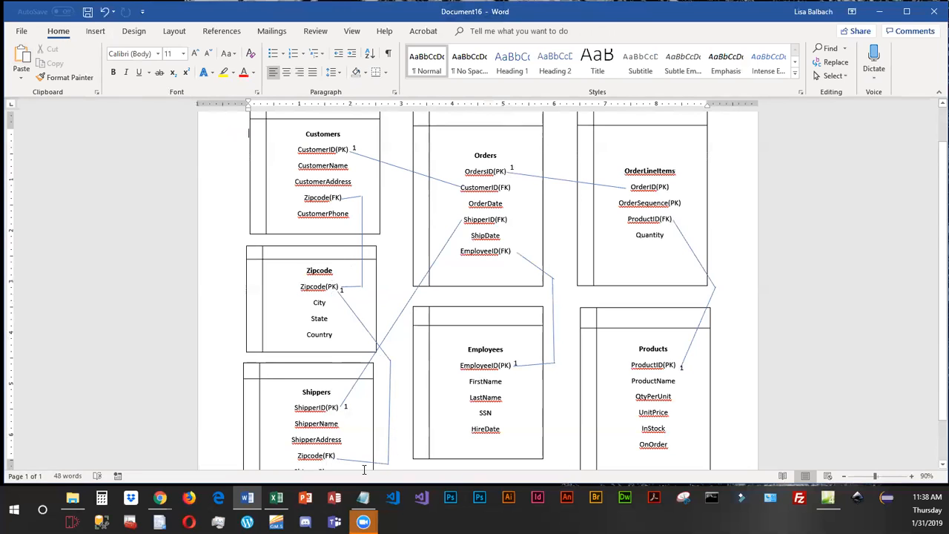
Raise the outer end of the line segment that starts at Zipcode(FK) in Shippers.
{"action": "left_click", "coordinate": [386, 466]}
{"action": "left_click_drag", "start_coordinate": [386, 466], "coordinate": [388, 448]}
{"action": "left_click", "coordinate": [386, 466]}
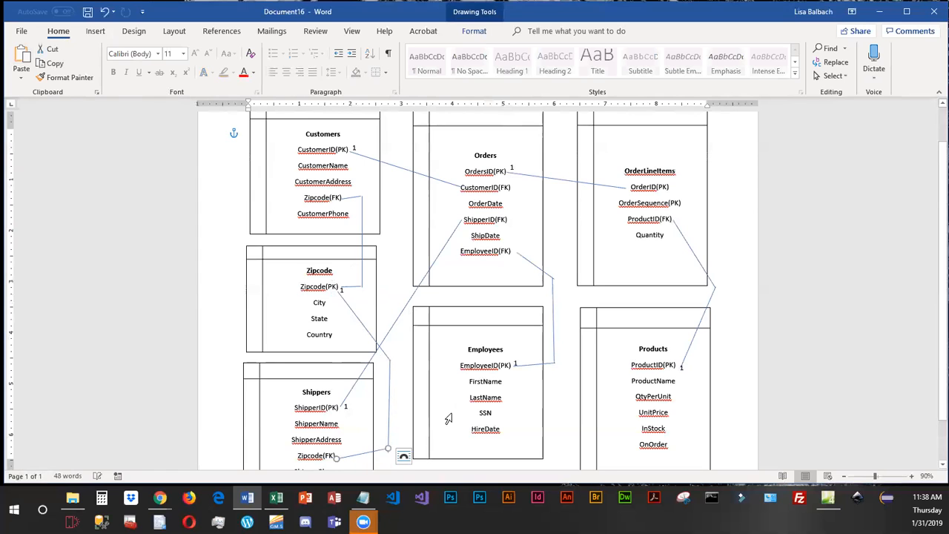
{"action": "left_click", "coordinate": [403, 423]}
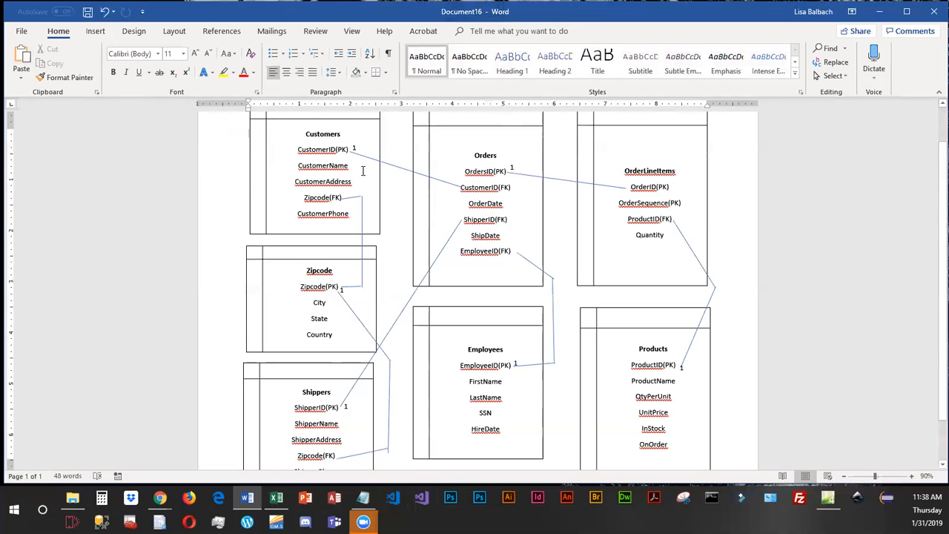
Paste another "1" label, replace its text with the infinity symbol (221E), and place it beside Zipcode(FK) in Customers.
{"action": "left_click", "coordinate": [21, 59]}
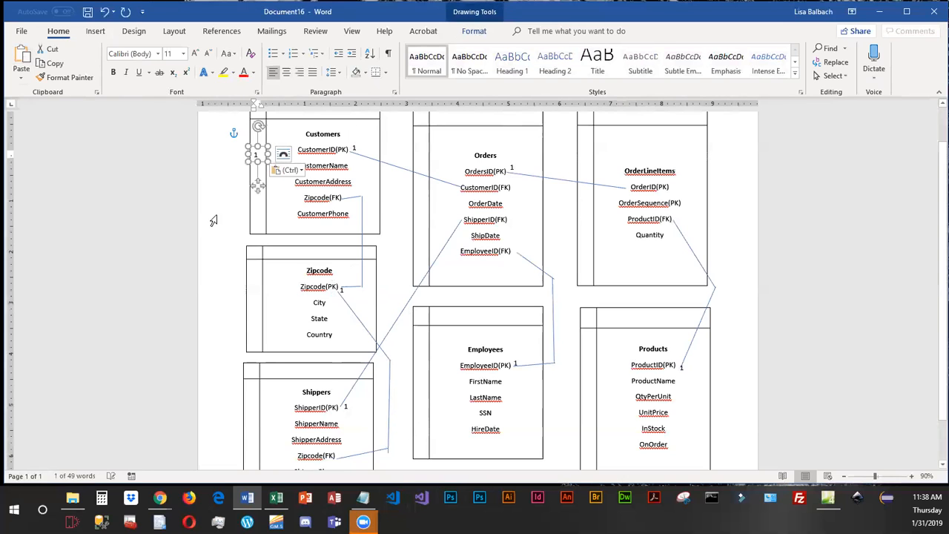
{"action": "left_click_drag", "start_coordinate": [258, 188], "coordinate": [397, 235]}
{"action": "double_click", "coordinate": [395, 202]}
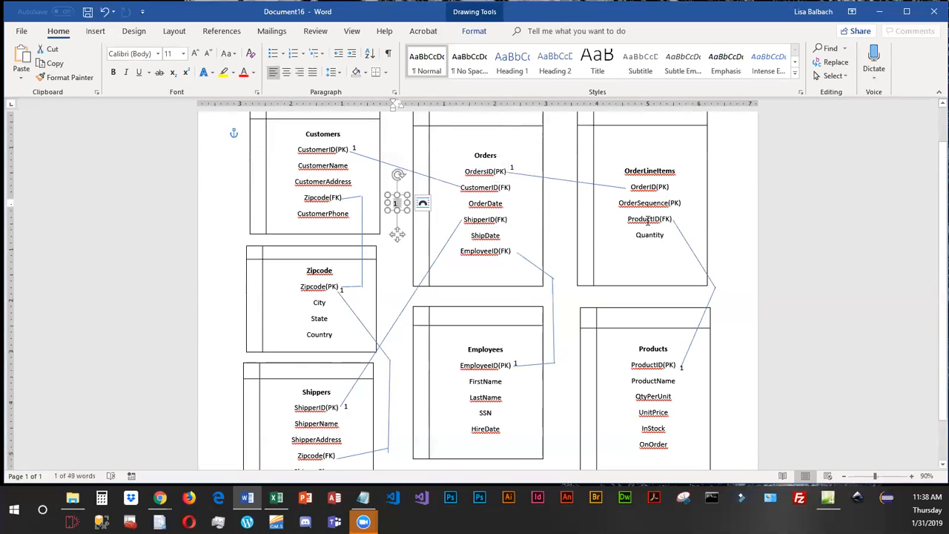
{"action": "left_click", "coordinate": [90, 34]}
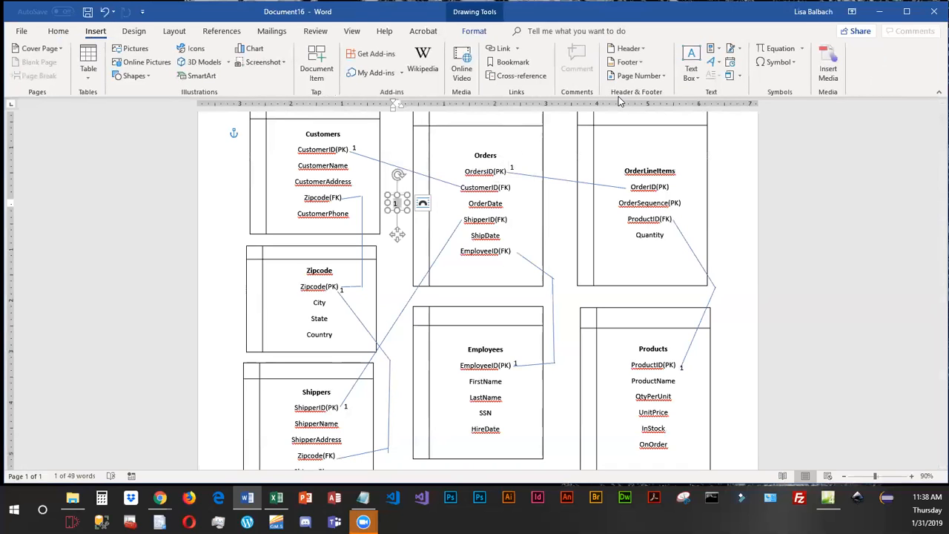
{"action": "left_click", "coordinate": [778, 62]}
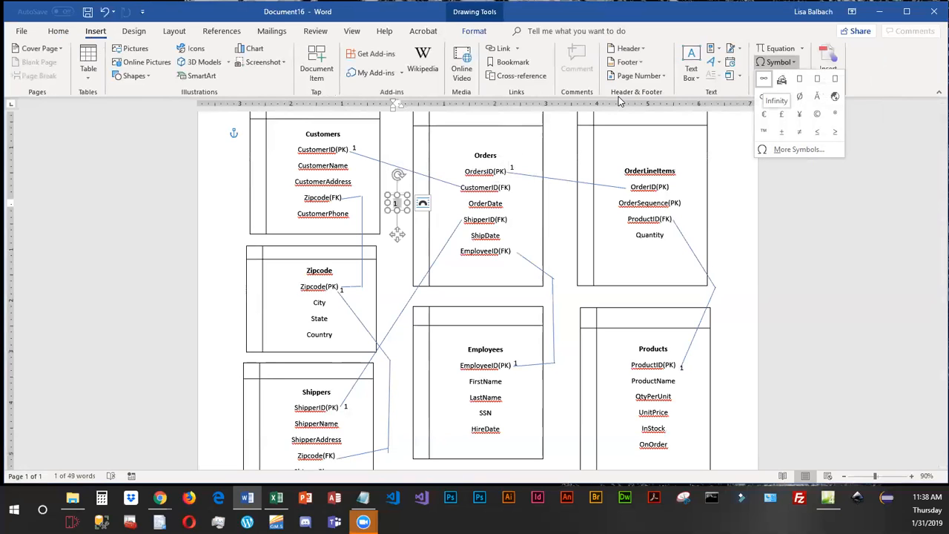
{"action": "left_click", "coordinate": [798, 149]}
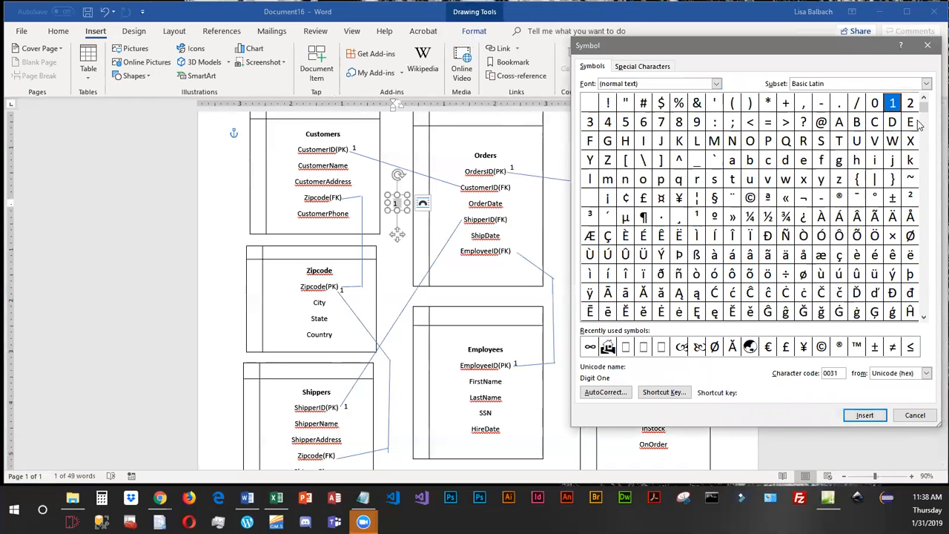
{"action": "left_click_drag", "start_coordinate": [927, 204], "coordinate": [928, 261]}
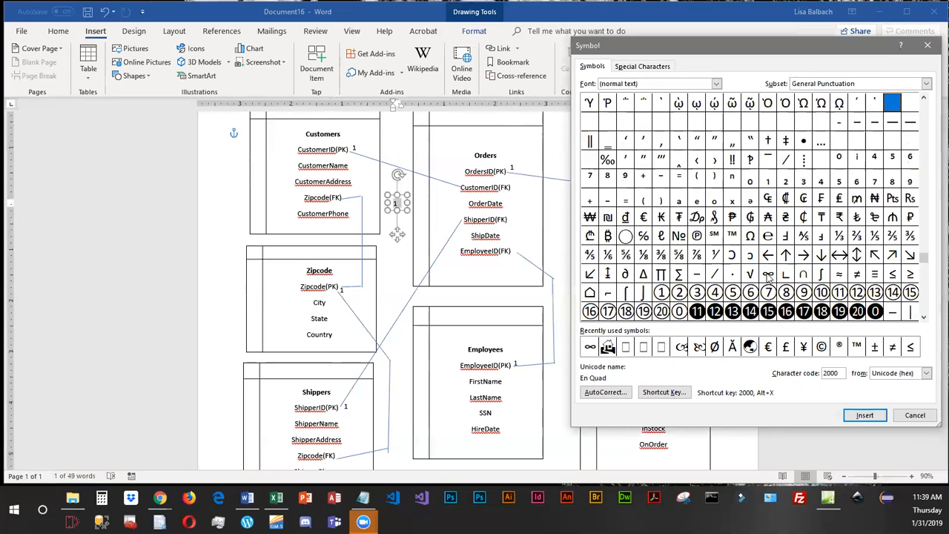
{"action": "double_click", "coordinate": [769, 275]}
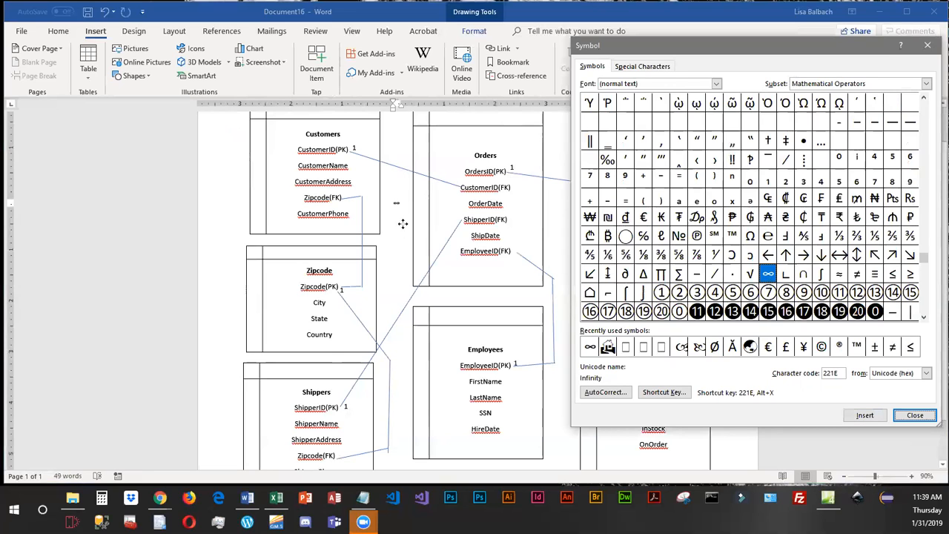
{"action": "left_click", "coordinate": [916, 416]}
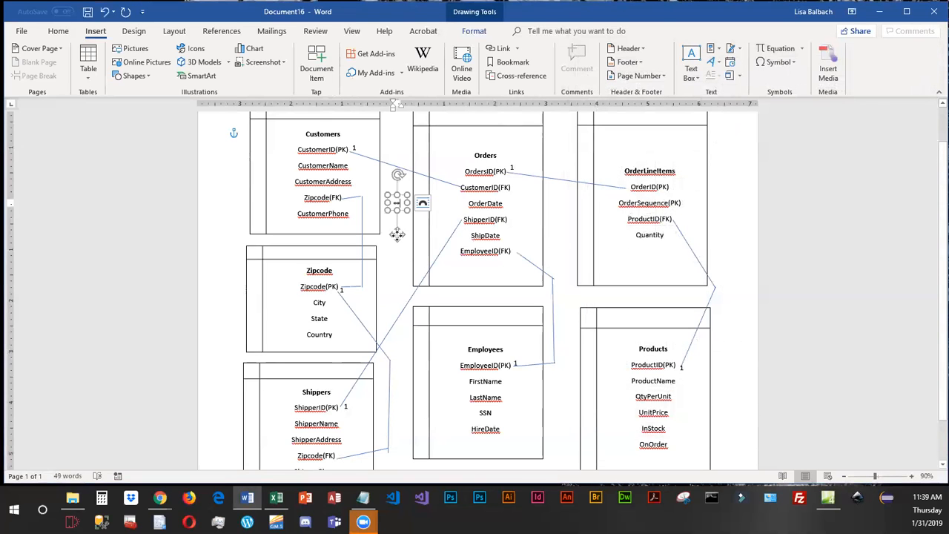
{"action": "left_click_drag", "start_coordinate": [398, 235], "coordinate": [348, 225]}
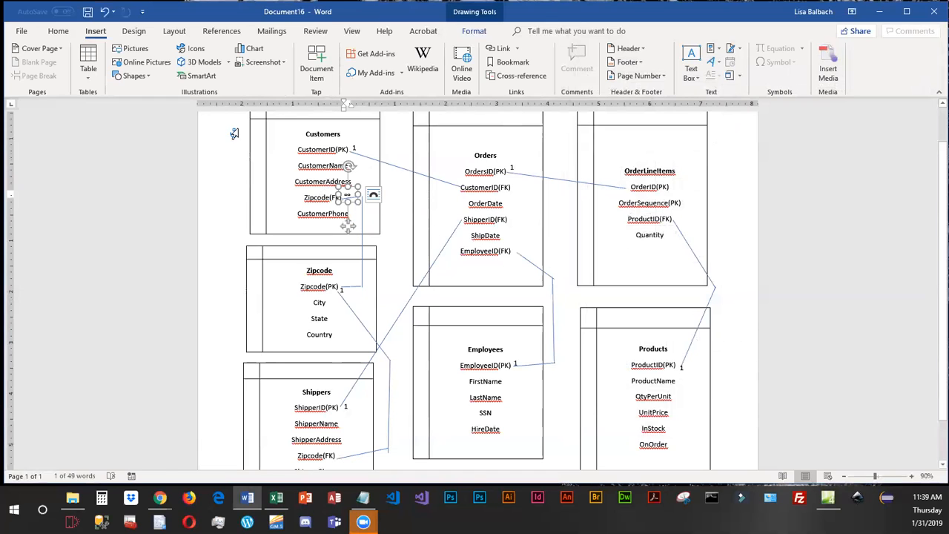
Copy the infinity label and place copies beside CustomerID(FK) and ShipperID(FK) in the Orders box.
{"action": "left_click", "coordinate": [58, 31]}
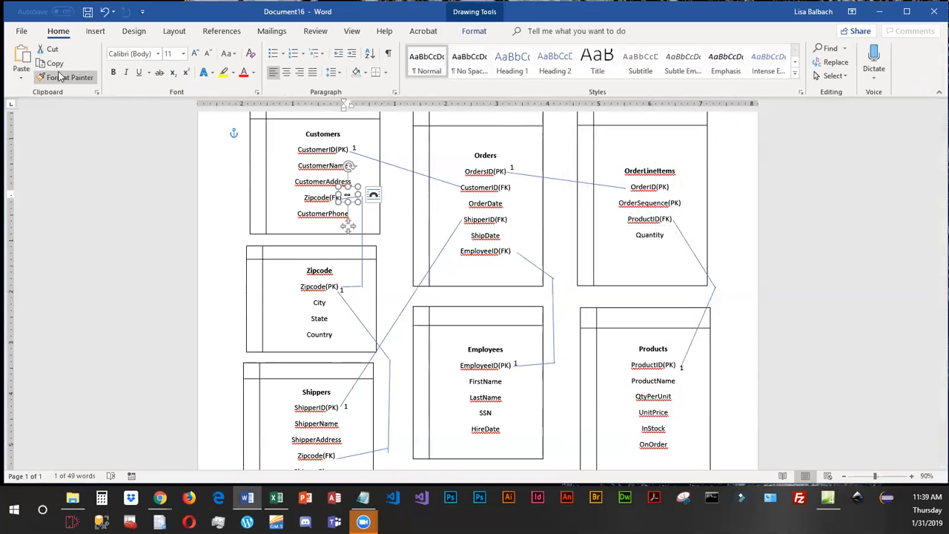
{"action": "left_click", "coordinate": [56, 64]}
{"action": "left_click", "coordinate": [21, 58]}
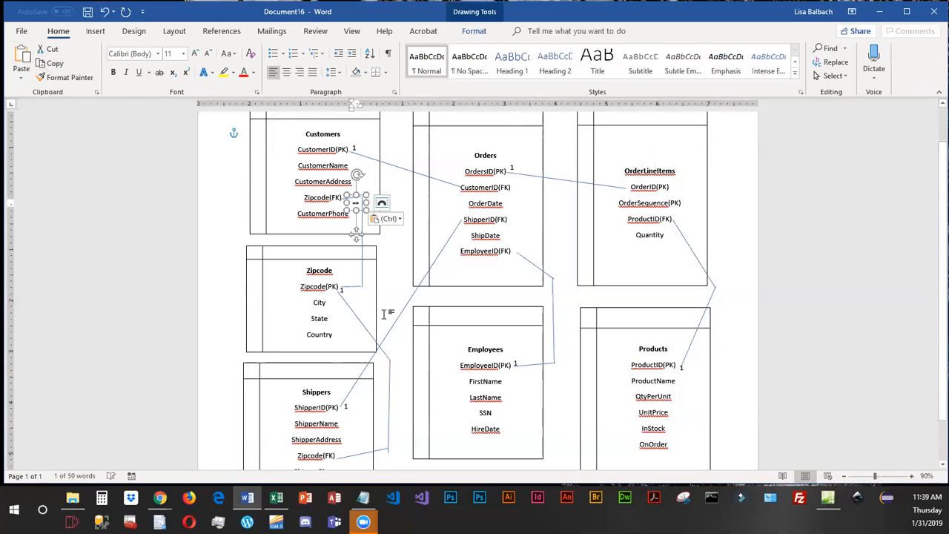
{"action": "left_click_drag", "start_coordinate": [358, 236], "coordinate": [452, 252]}
{"action": "left_click", "coordinate": [21, 56]}
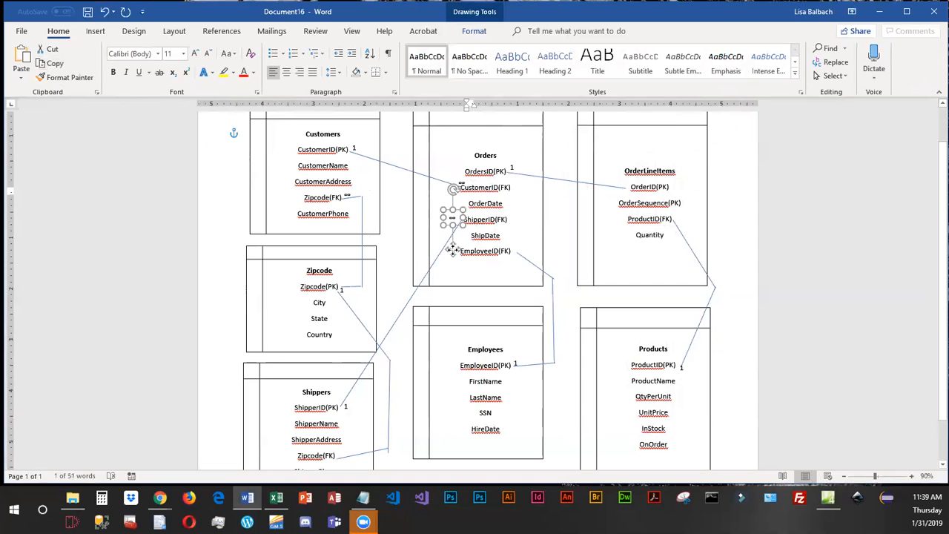
Place copies of the infinity label beside EmployeeID(FK) in Orders and Zipcode(FK) in Shippers.
{"action": "key", "text": "ctrl+v"}
{"action": "left_click", "coordinate": [20, 59]}
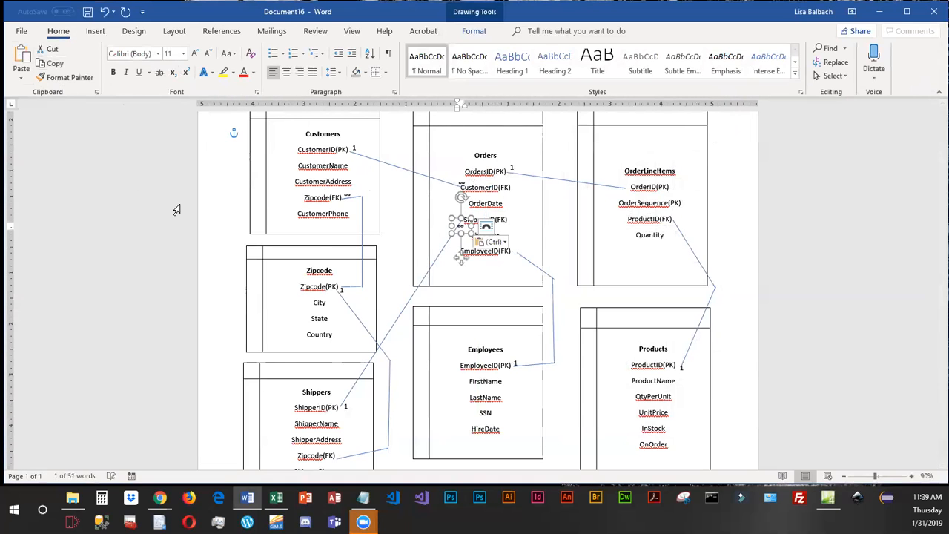
{"action": "left_click_drag", "start_coordinate": [464, 259], "coordinate": [521, 282]}
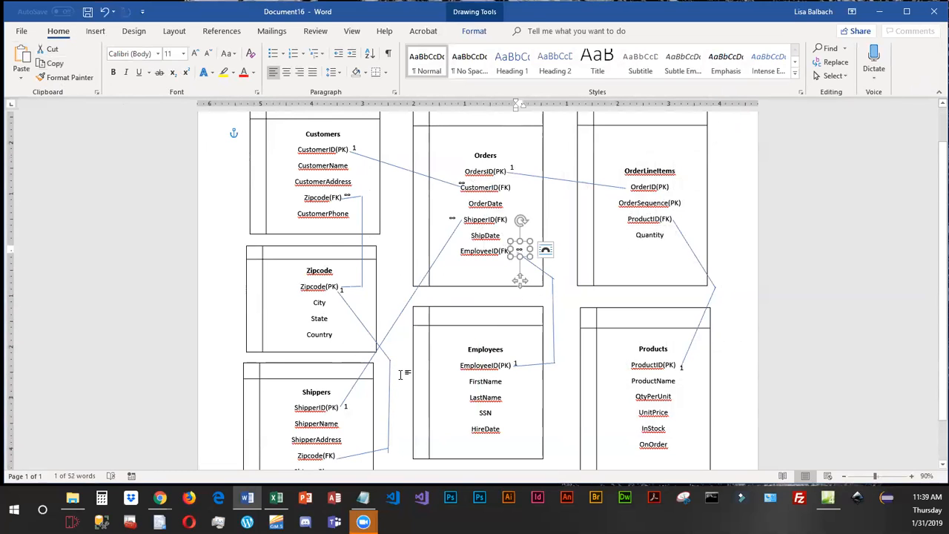
{"action": "scroll", "coordinate": [400, 374], "scroll_direction": "down", "scroll_amount": 2}
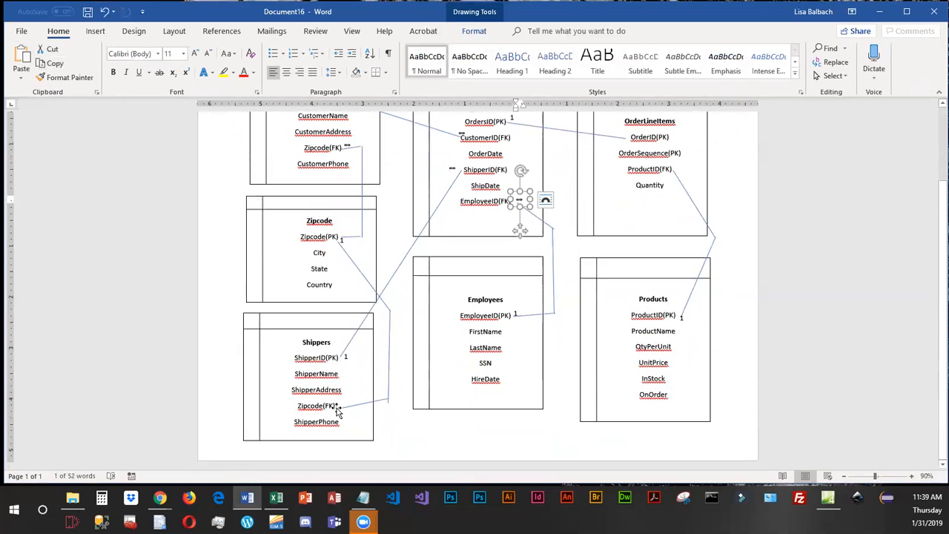
{"action": "key", "text": "ctrl+c"}
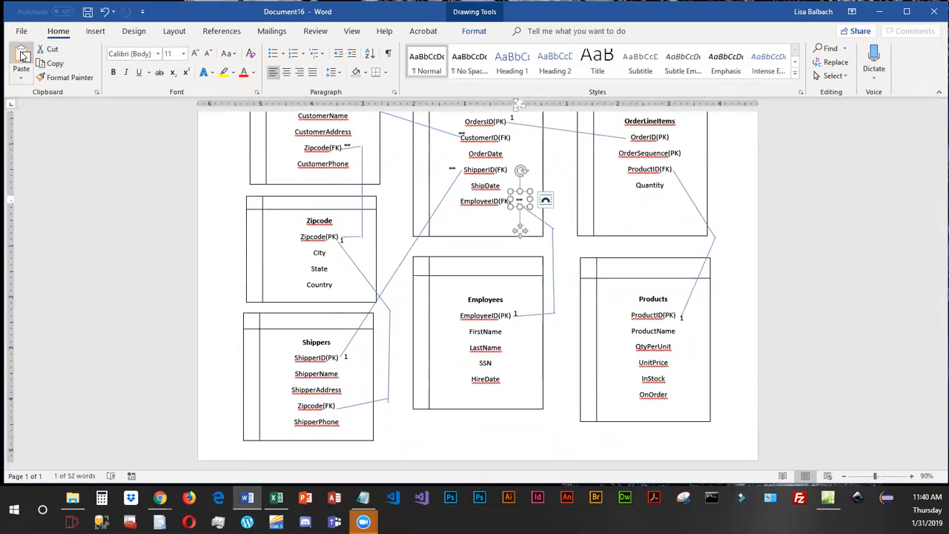
{"action": "key", "text": "ctrl+v"}
{"action": "left_click_drag", "start_coordinate": [528, 236], "coordinate": [348, 433]}
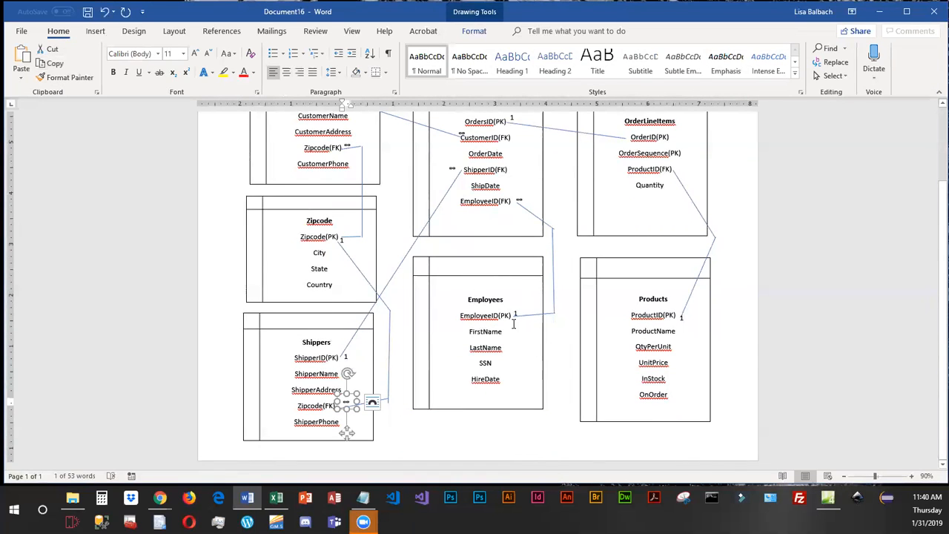
Paste another infinity label and place it at the line end beside OrderID(PK) in OrderLineItems.
{"action": "scroll", "coordinate": [590, 305], "scroll_direction": "up", "scroll_amount": 2}
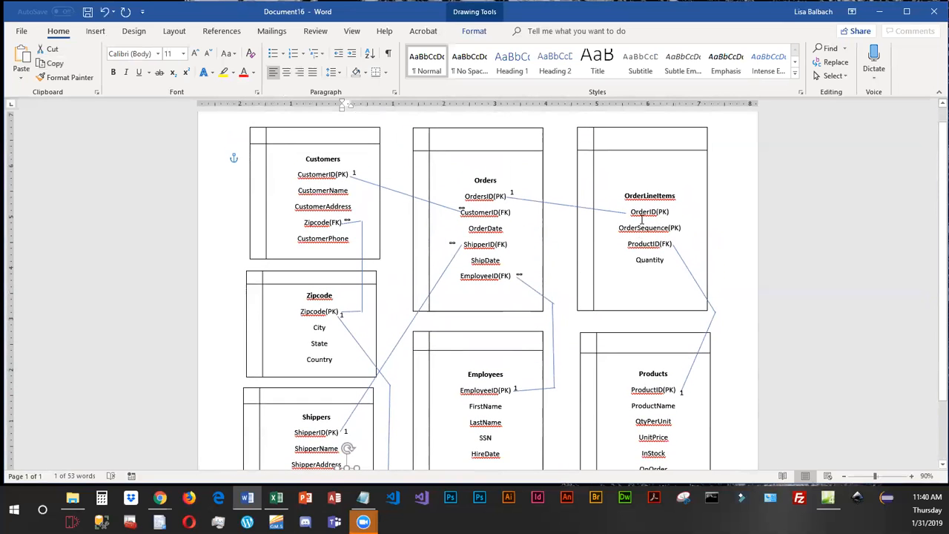
{"action": "left_click", "coordinate": [22, 53]}
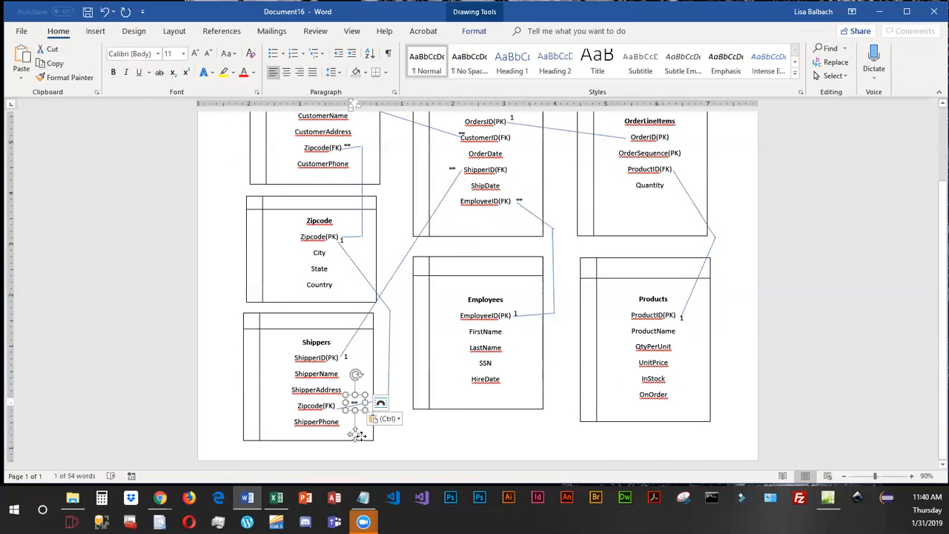
{"action": "left_click_drag", "start_coordinate": [380, 421], "coordinate": [620, 167]}
Change the key label of OrderID in OrderLineItems to (PK, FK).
{"action": "left_click", "coordinate": [671, 141]}
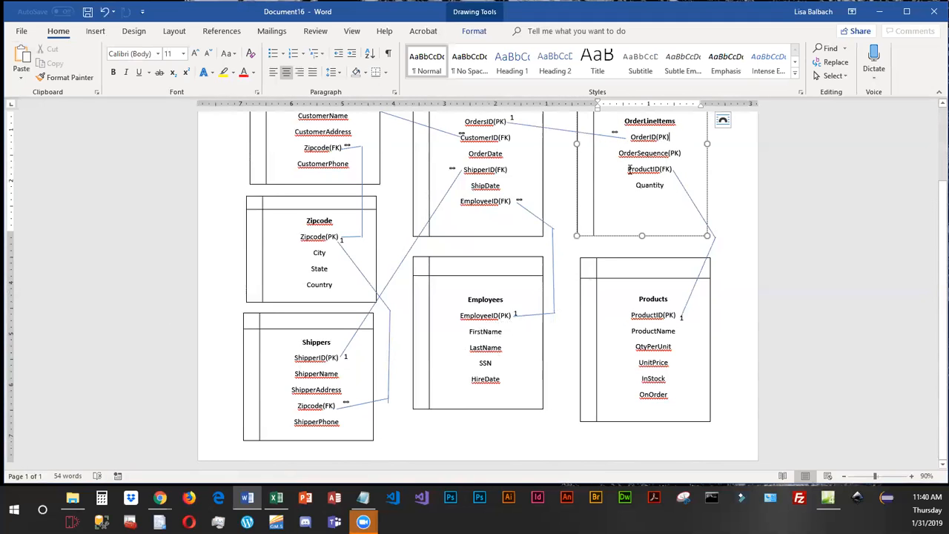
{"action": "left_click", "coordinate": [665, 137]}
{"action": "type", "text": ", FK"}
{"action": "scroll", "coordinate": [462, 256], "scroll_direction": "up", "scroll_amount": 1}
{"action": "type", "text": ")"}
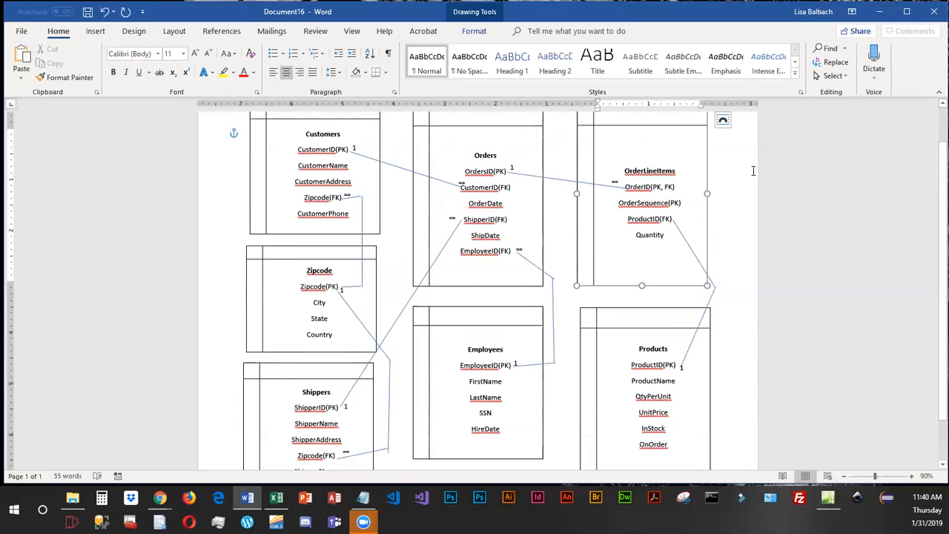
{"action": "left_click", "coordinate": [730, 159]}
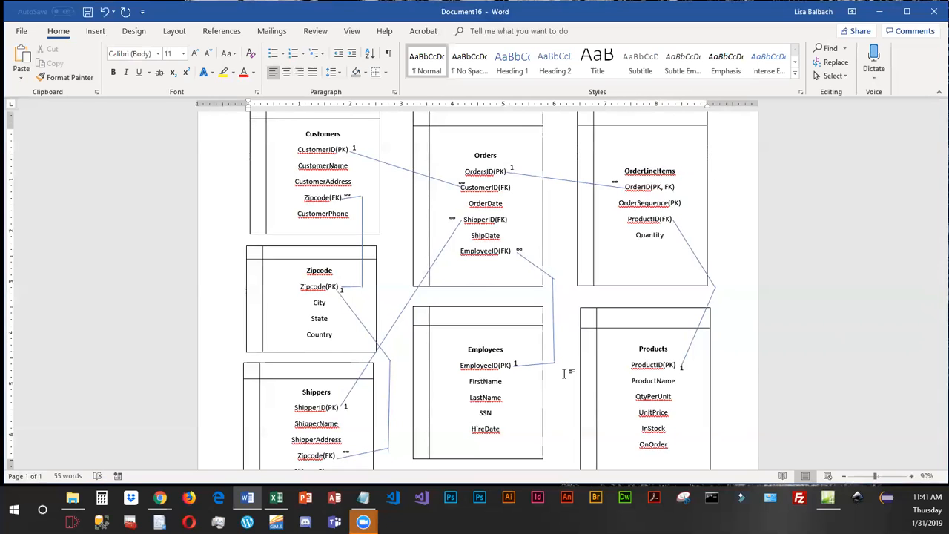
Review the table boxes, their keys, relationship lines and cardinality labels across the diagram.
{"action": "scroll", "coordinate": [596, 347], "scroll_direction": "down", "scroll_amount": 1}
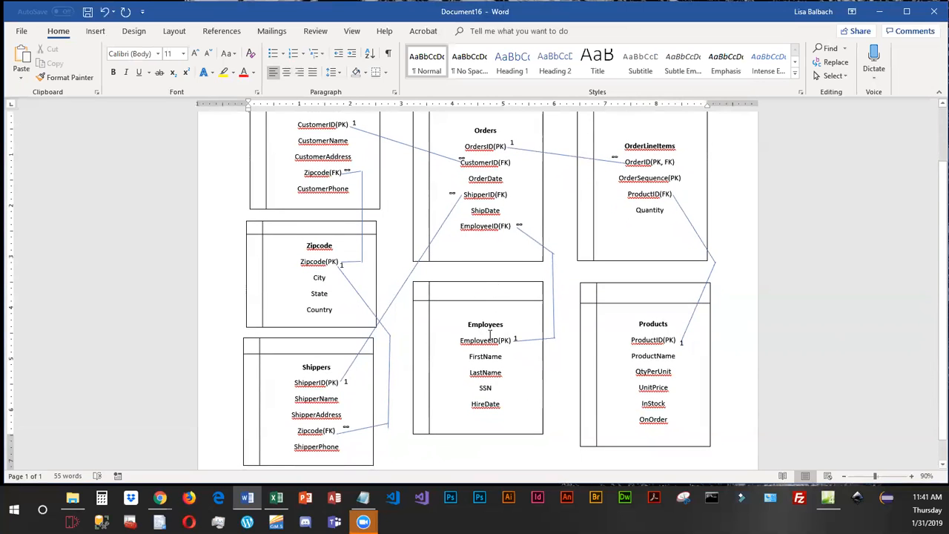
{"action": "left_click", "coordinate": [487, 436]}
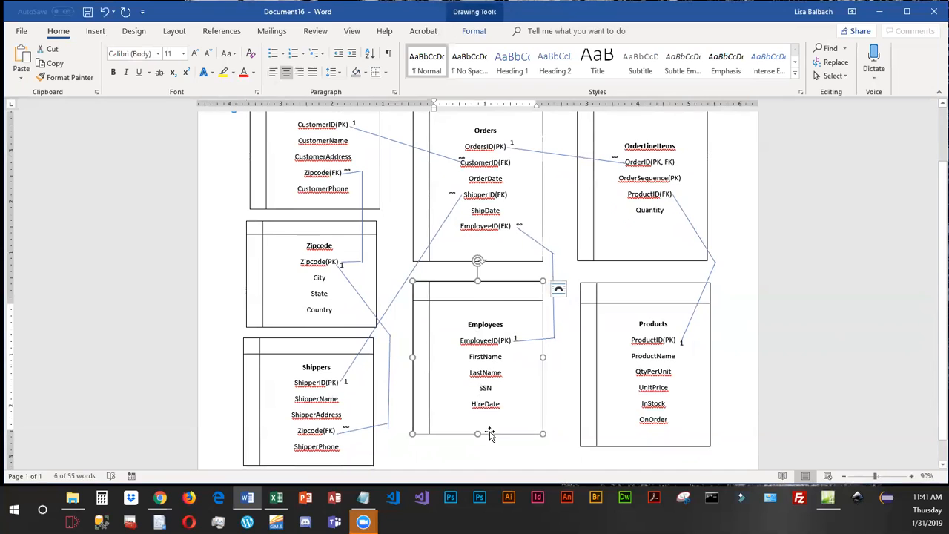
{"action": "left_click", "coordinate": [629, 445]}
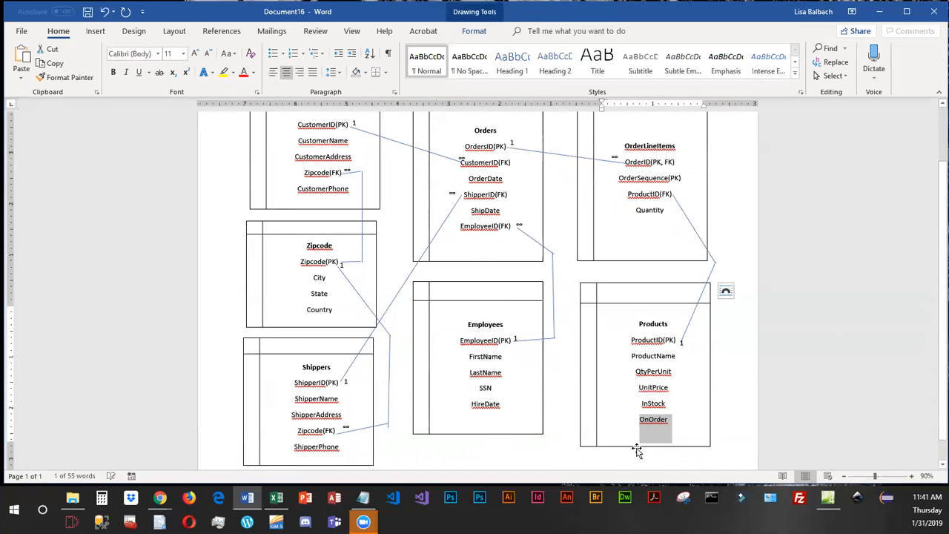
{"action": "left_click", "coordinate": [632, 448]}
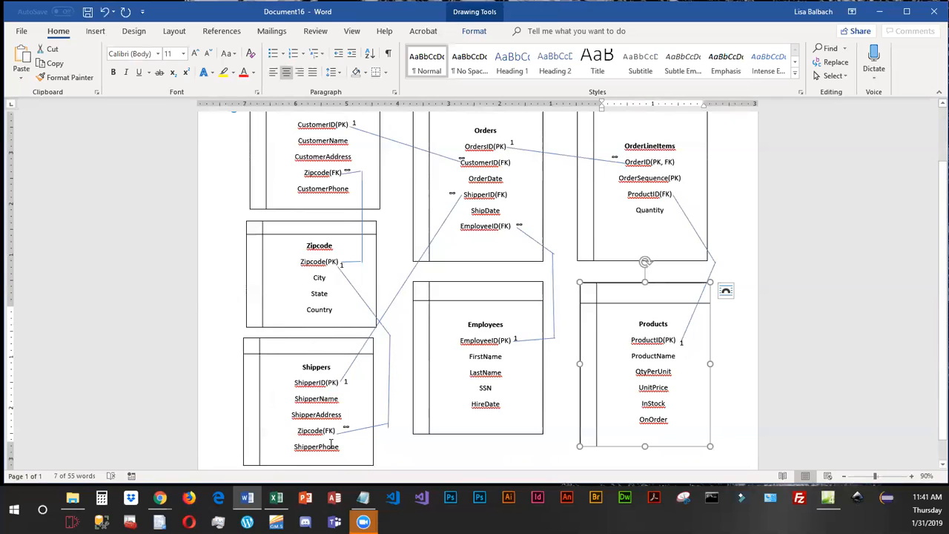
{"action": "left_click", "coordinate": [311, 326]}
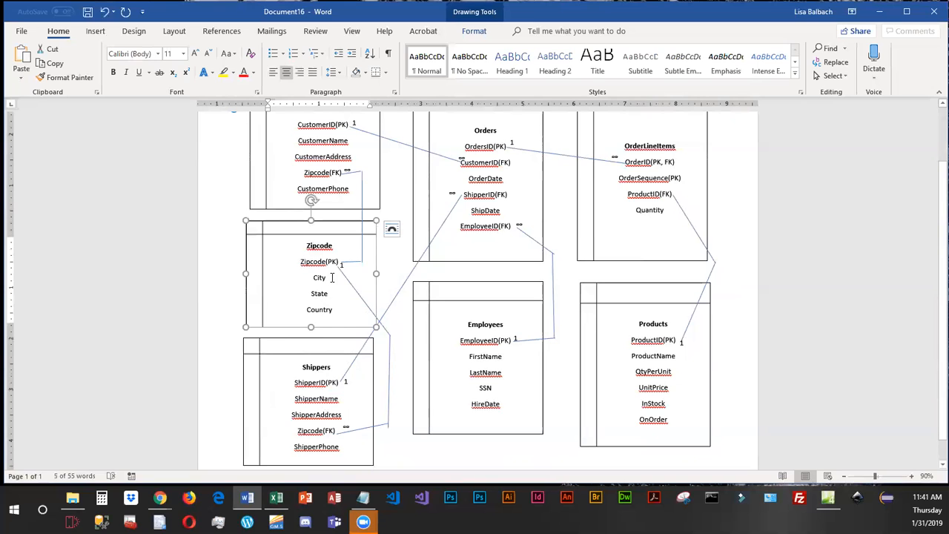
{"action": "left_click", "coordinate": [346, 338]}
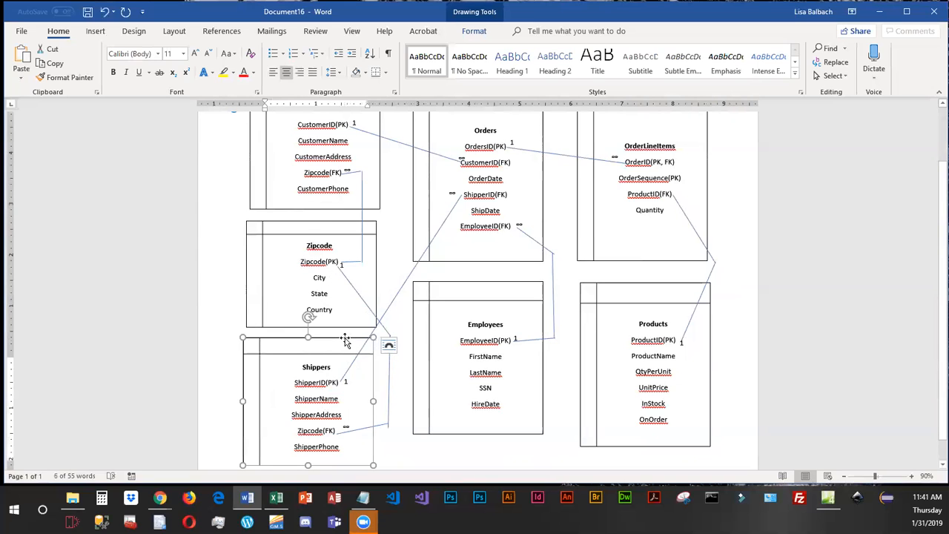
{"action": "left_click", "coordinate": [317, 209]}
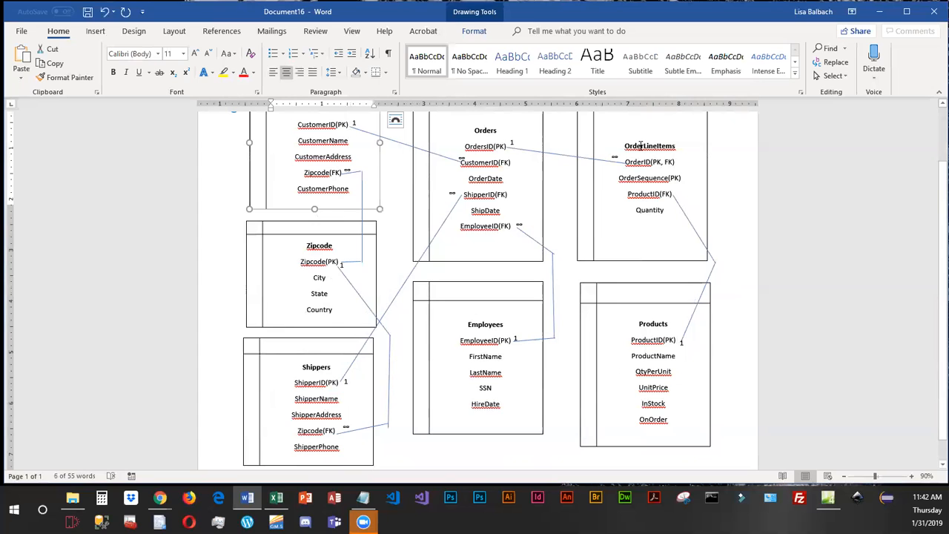
{"action": "left_click", "coordinate": [511, 294]}
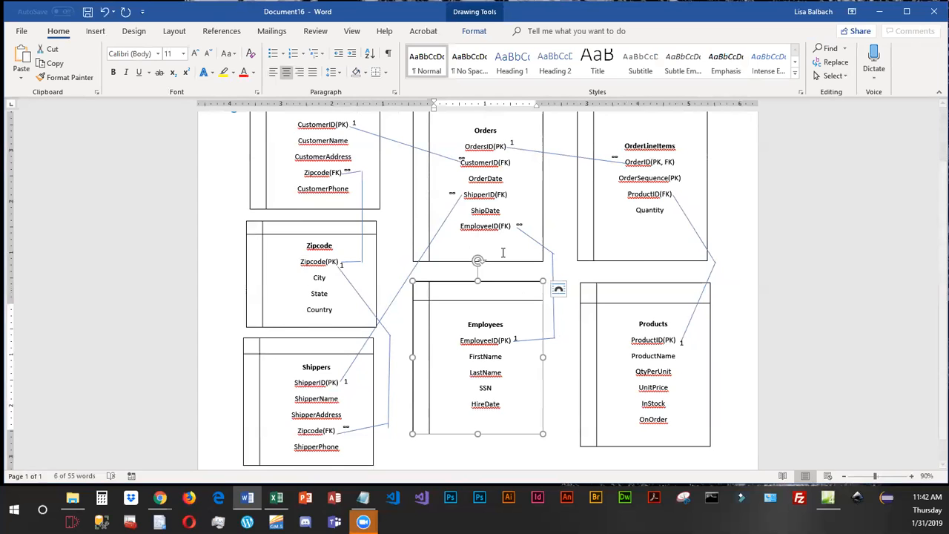
{"action": "left_click", "coordinate": [333, 246]}
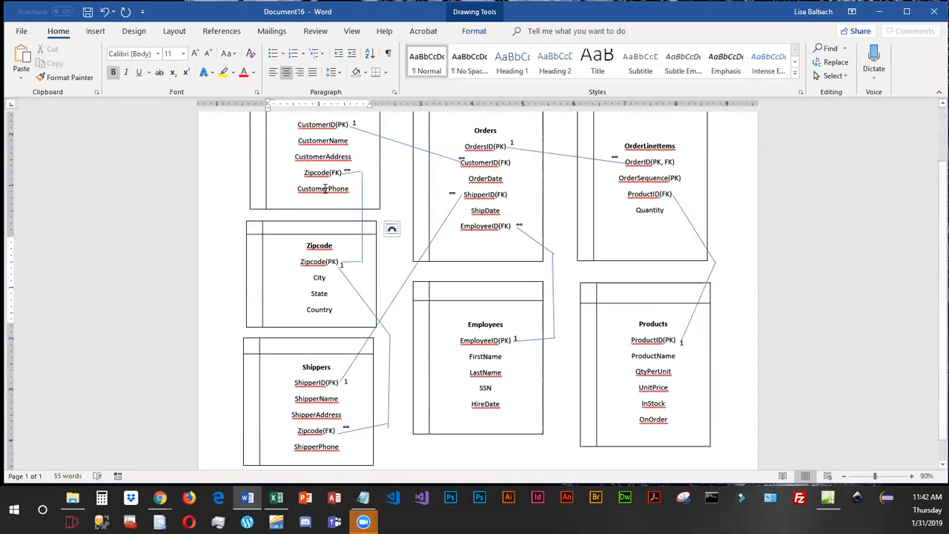
{"action": "scroll", "coordinate": [325, 186], "scroll_direction": "up", "scroll_amount": 1}
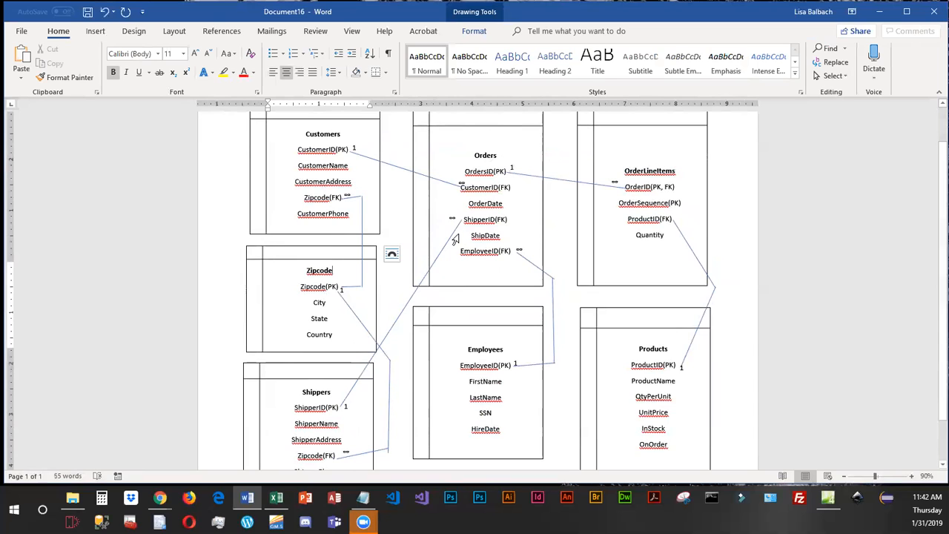
{"action": "left_click", "coordinate": [506, 184]}
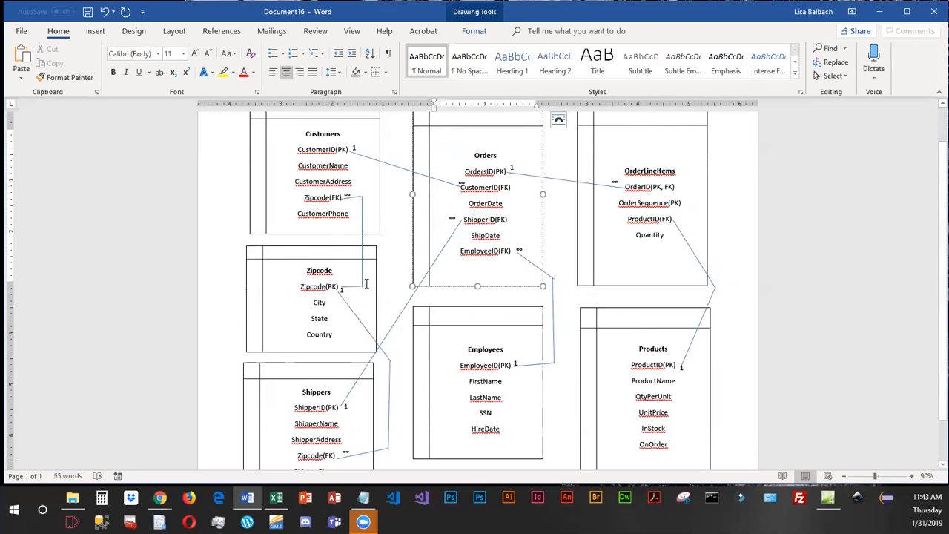
{"action": "scroll", "coordinate": [363, 370], "scroll_direction": "down", "scroll_amount": 1}
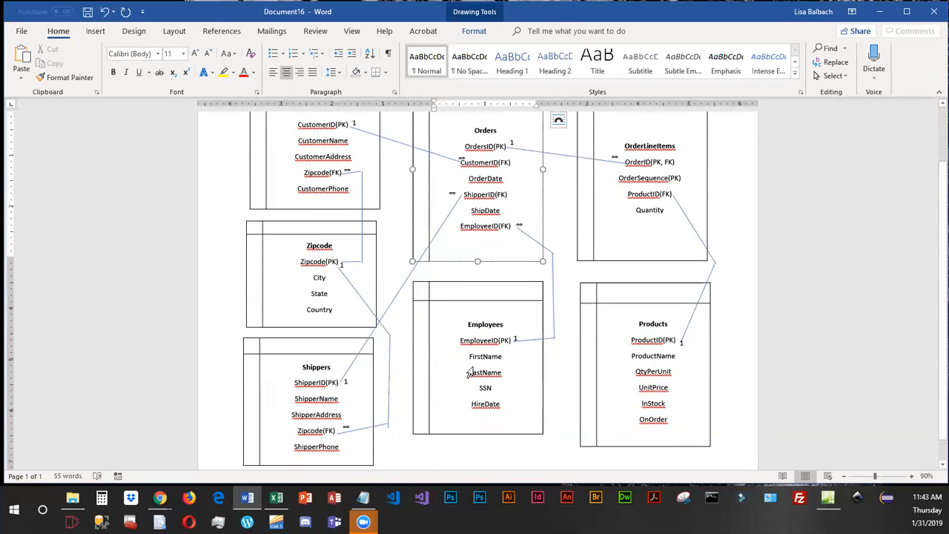